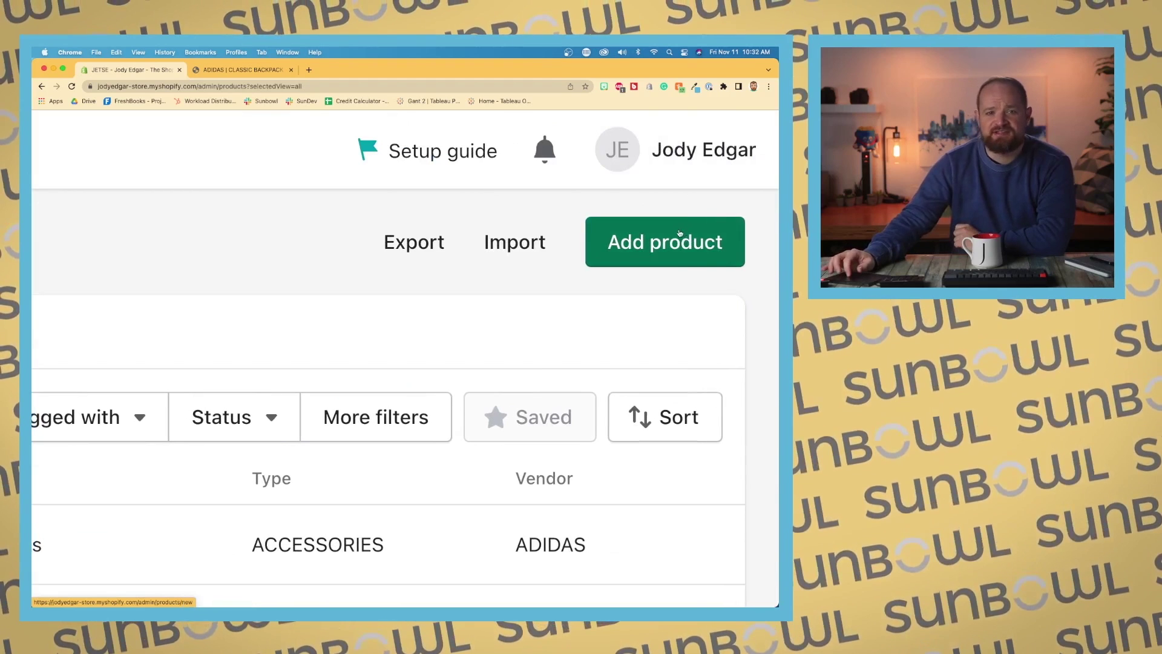
- Add a new product with title 'Sample Title' and description 'Sample Title'
left_click(667, 244)
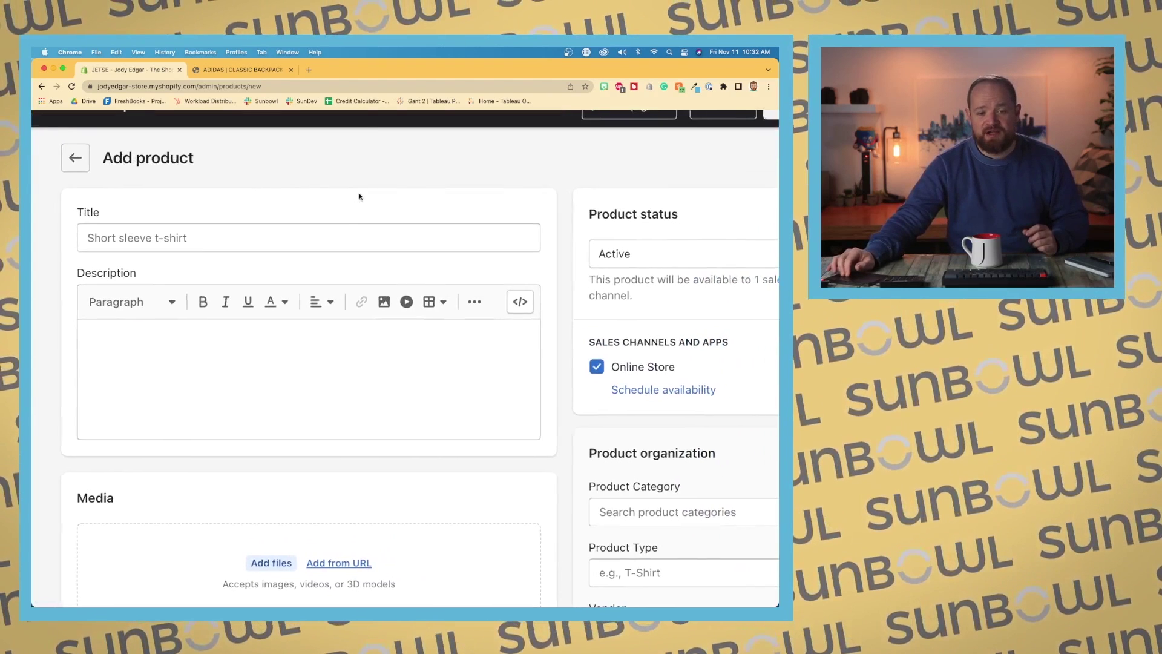
left_click(291, 225)
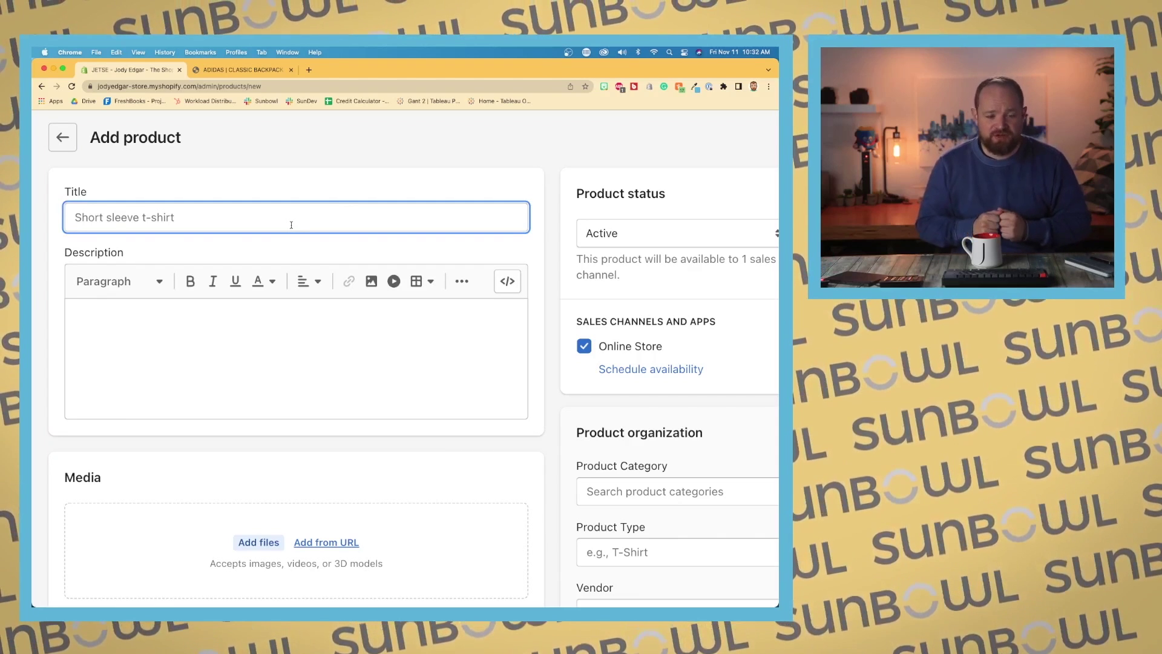
type("Samp")
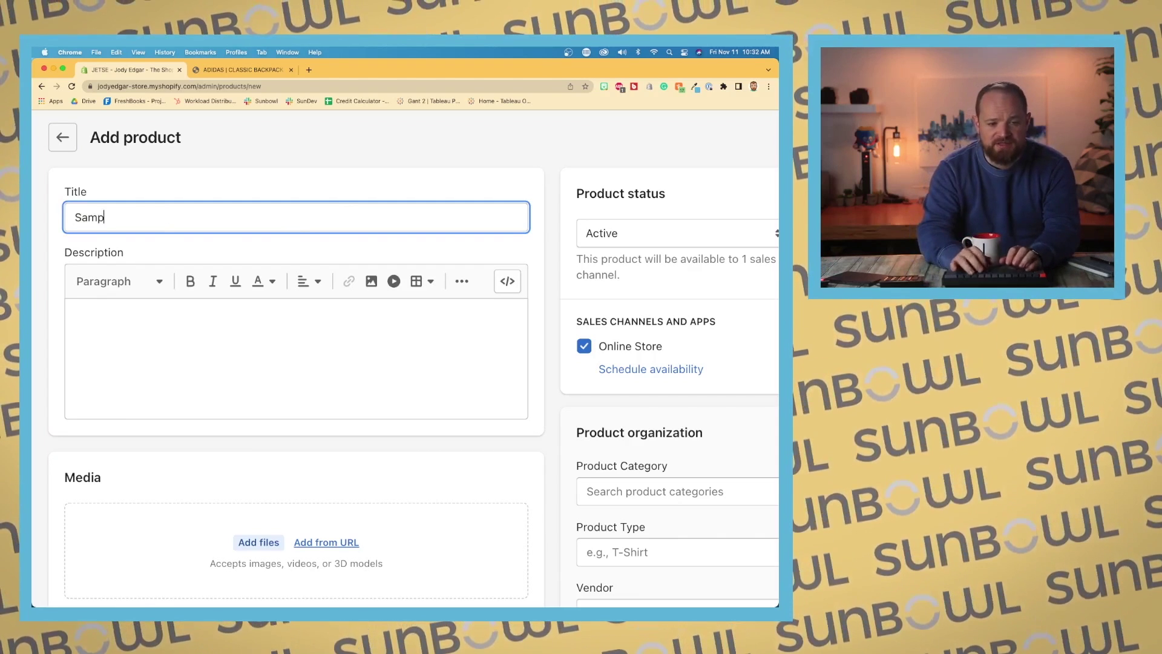
type("le Title")
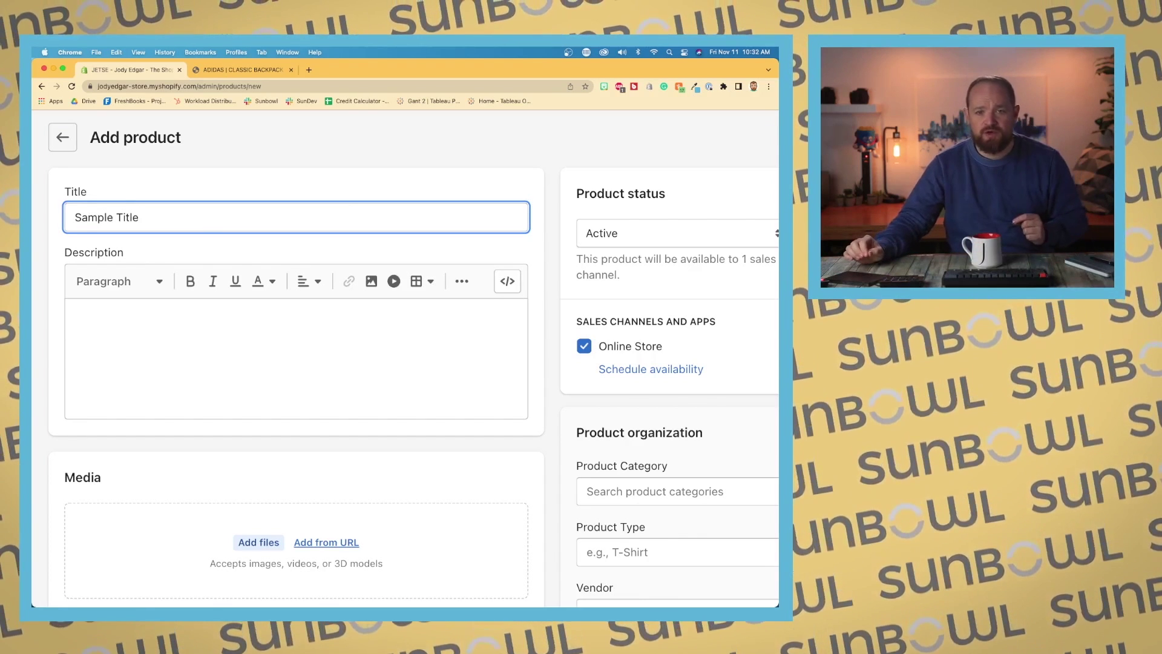
left_click(226, 329)
type("Sample ")
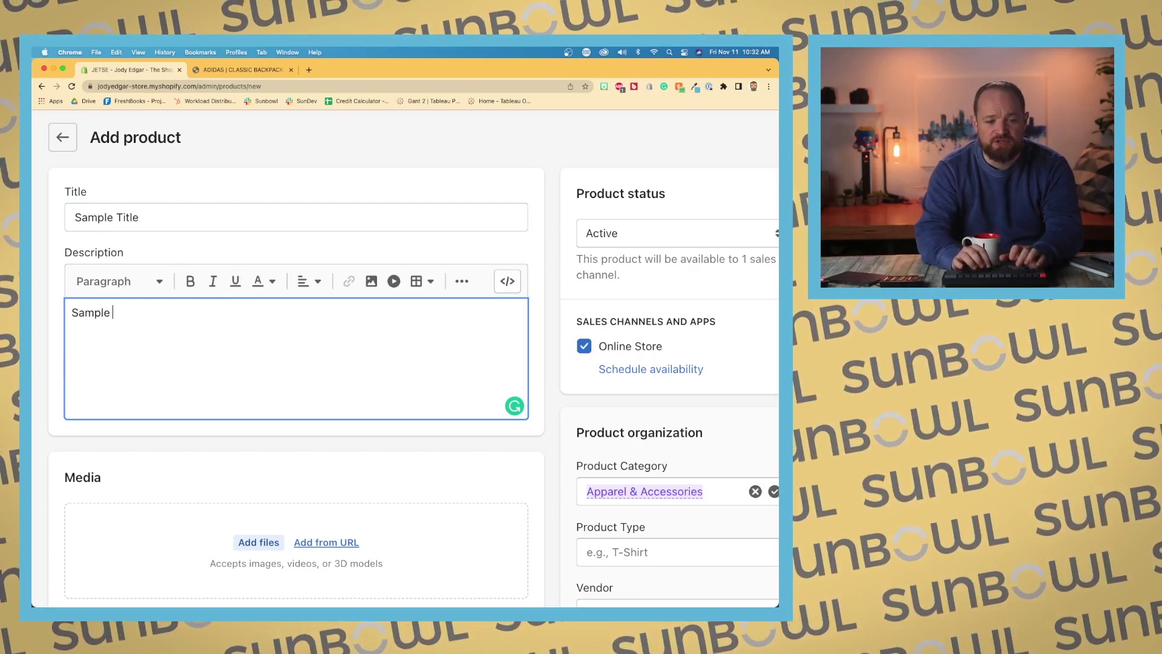
type("Title")
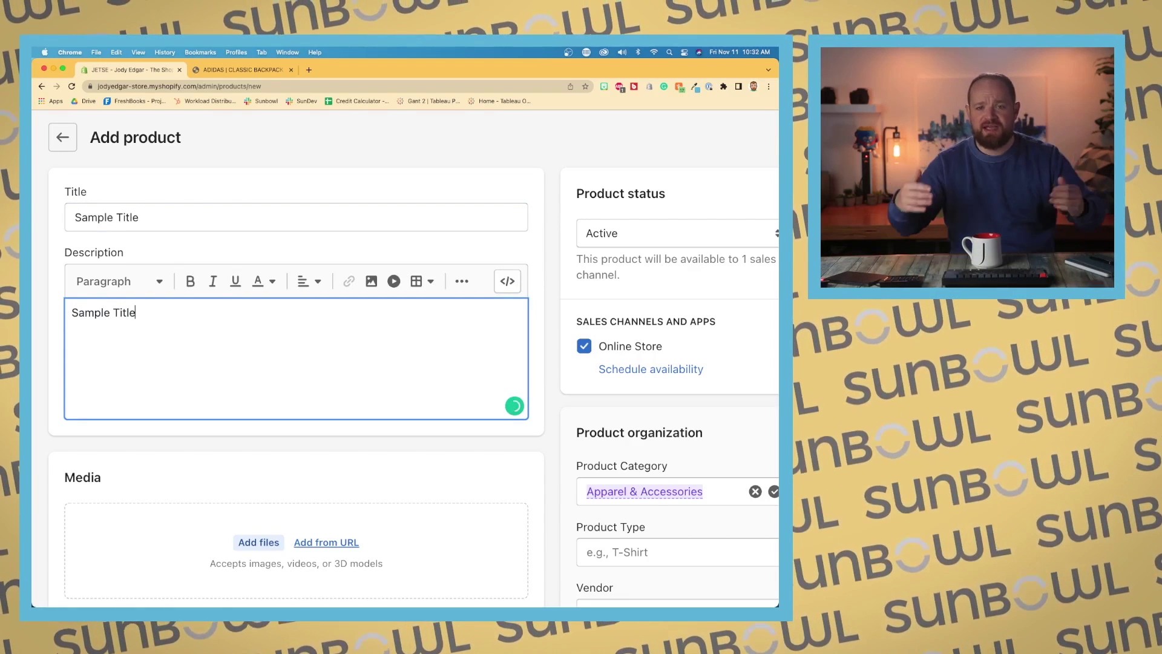
left_click(241, 183)
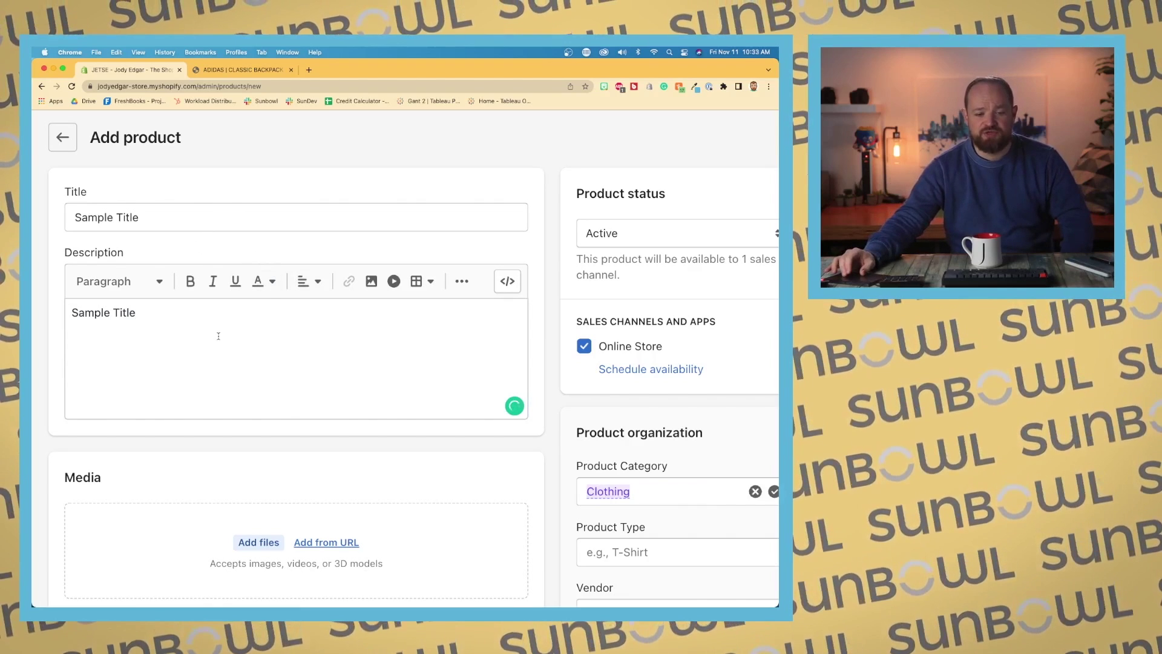
scroll(219, 336, "down", 5)
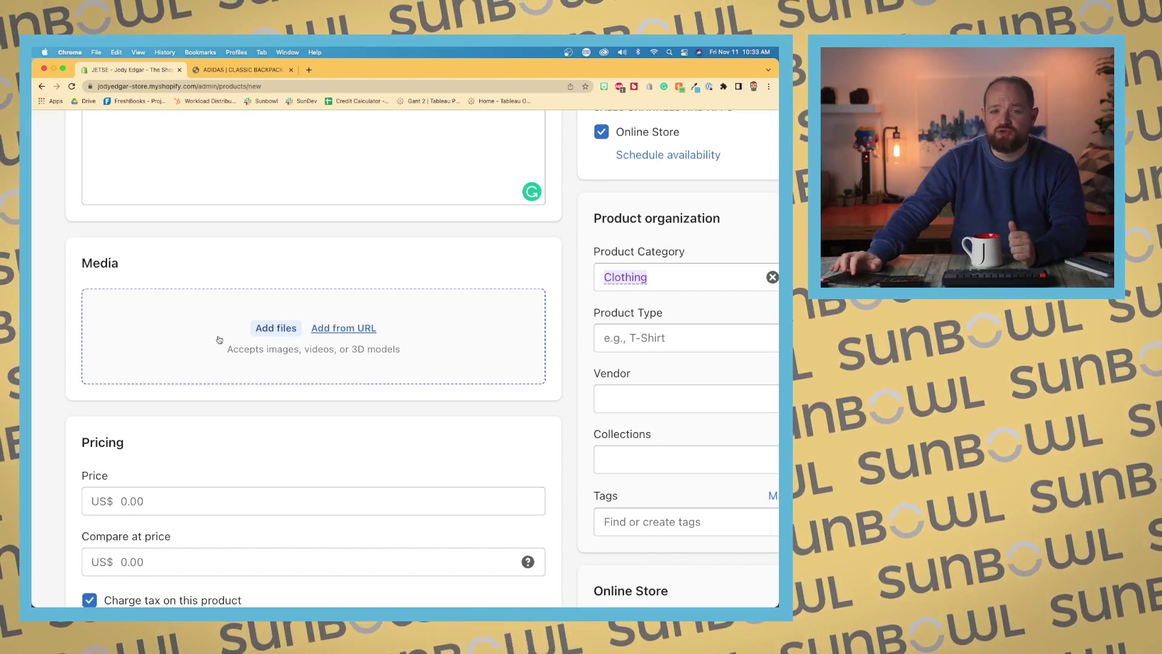
scroll(219, 340, "down", 1)
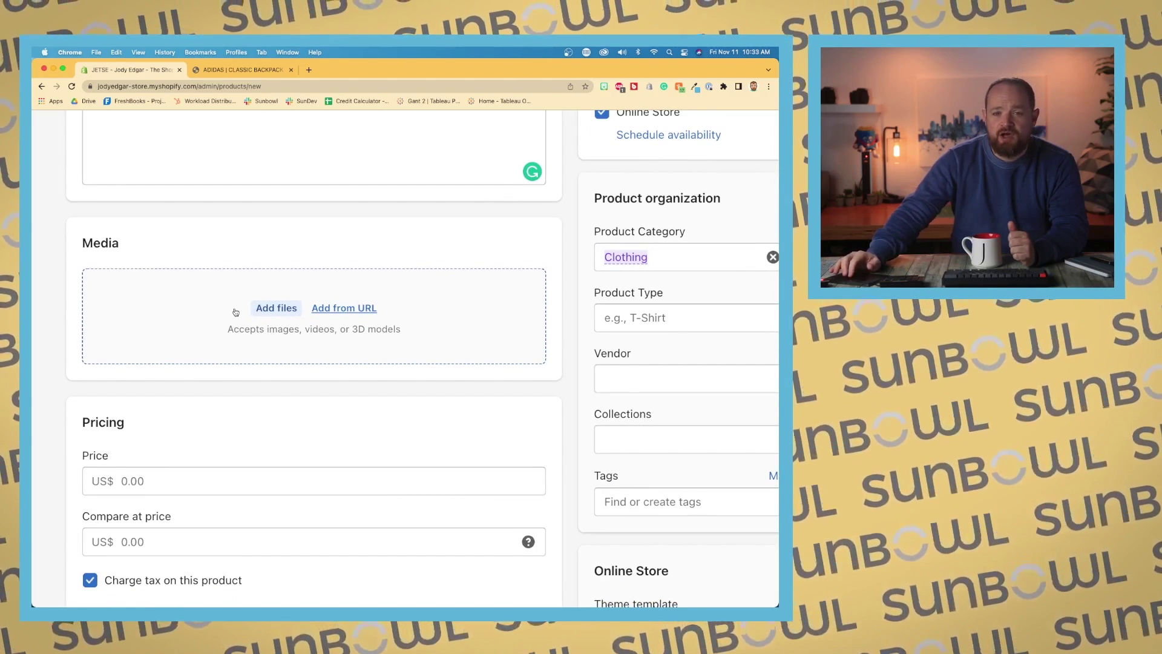
scroll(235, 312, "down", 5)
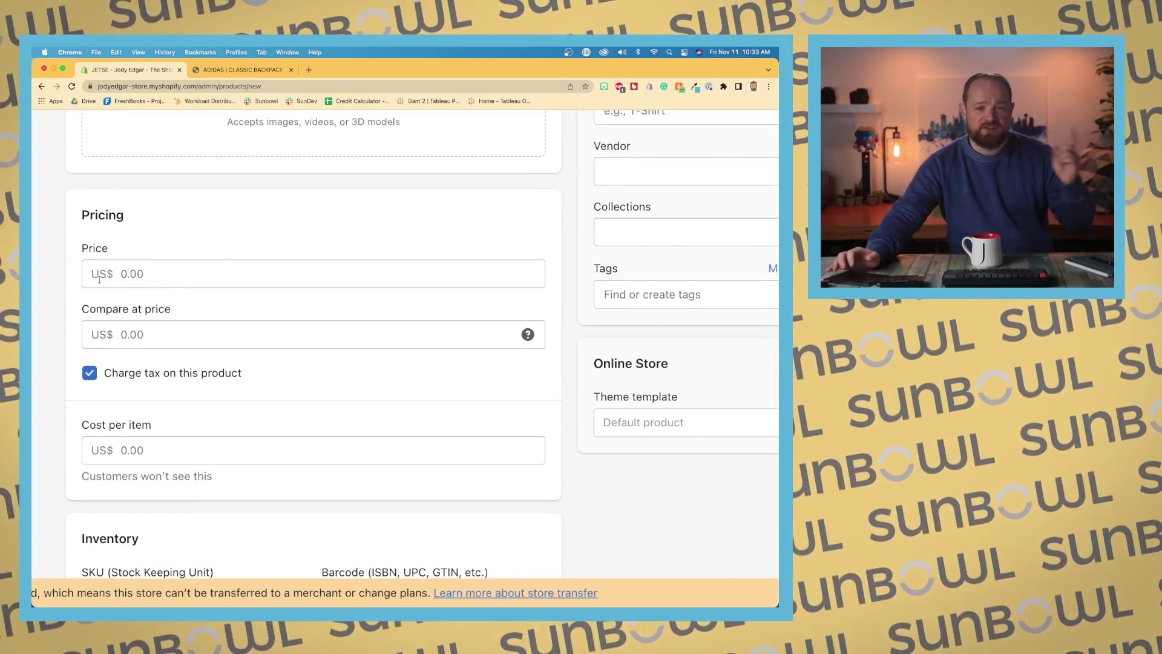
scroll(132, 280, "down", 2)
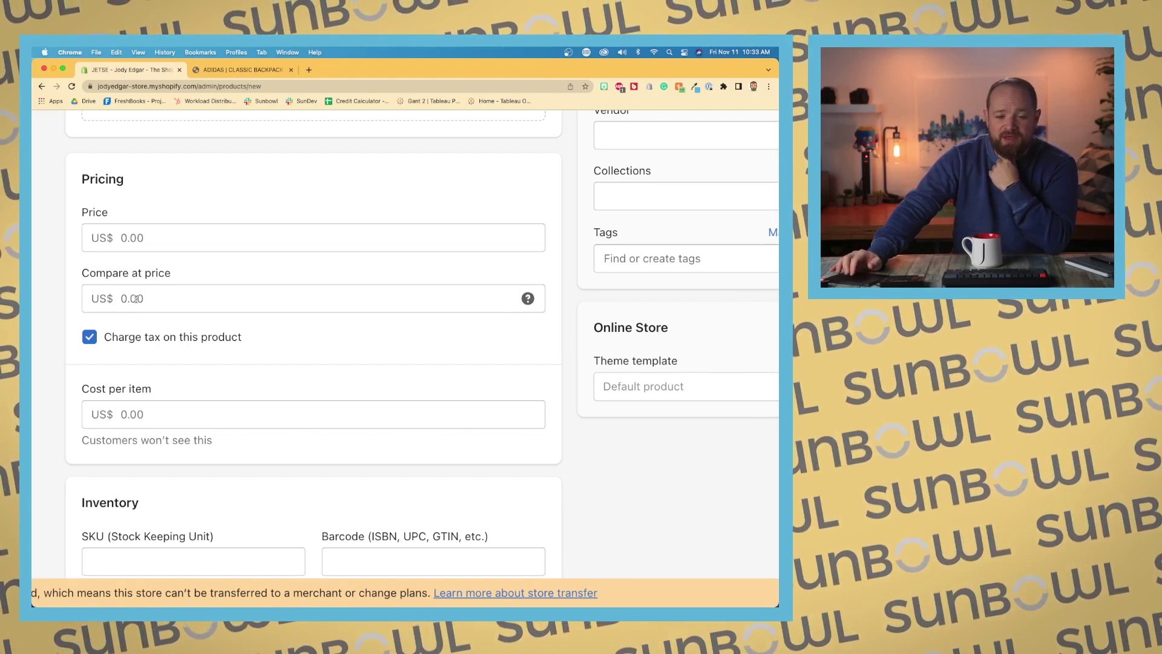
scroll(136, 299, "down", 2)
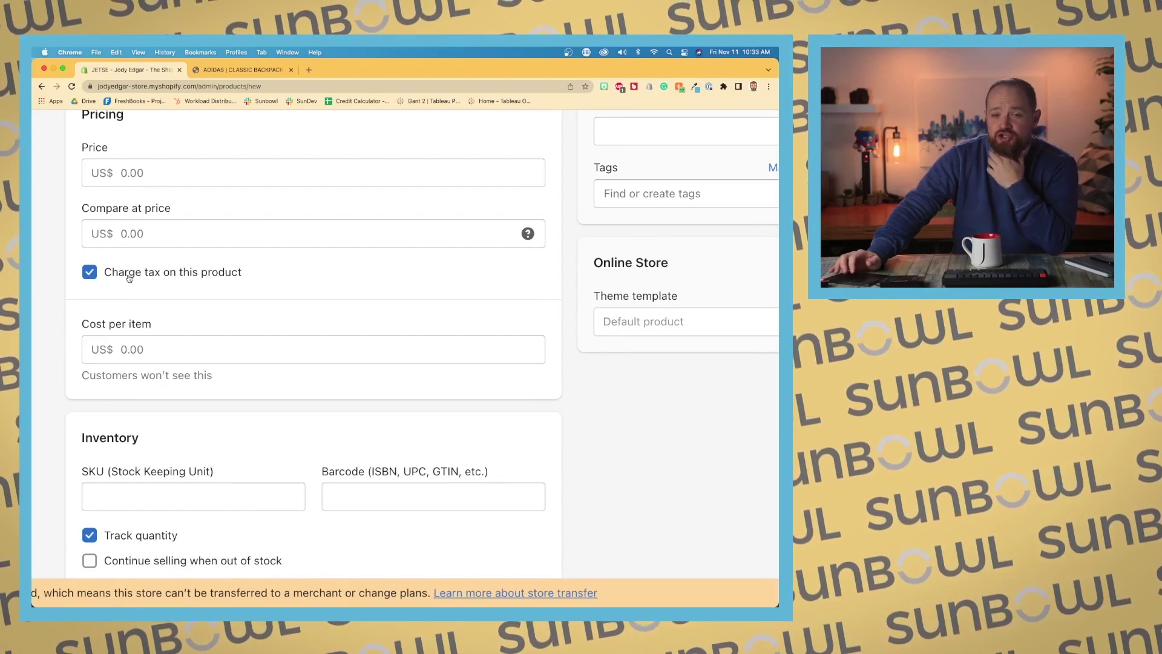
scroll(129, 278, "down", 1)
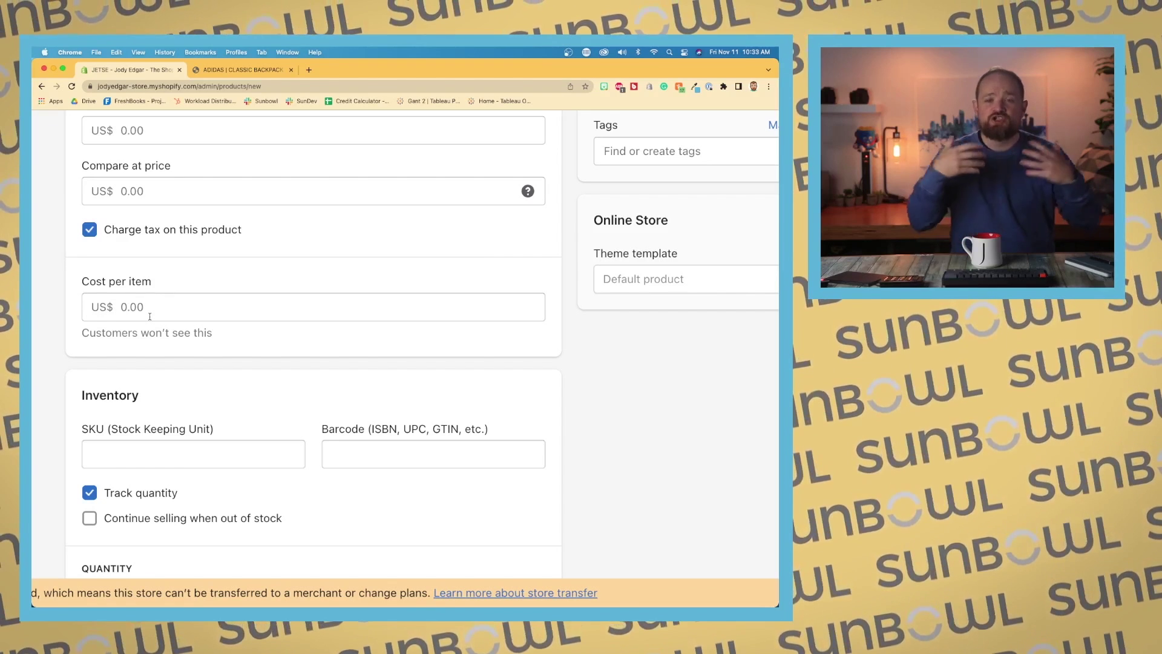
left_click_drag(209, 336, 85, 333)
left_click(190, 319)
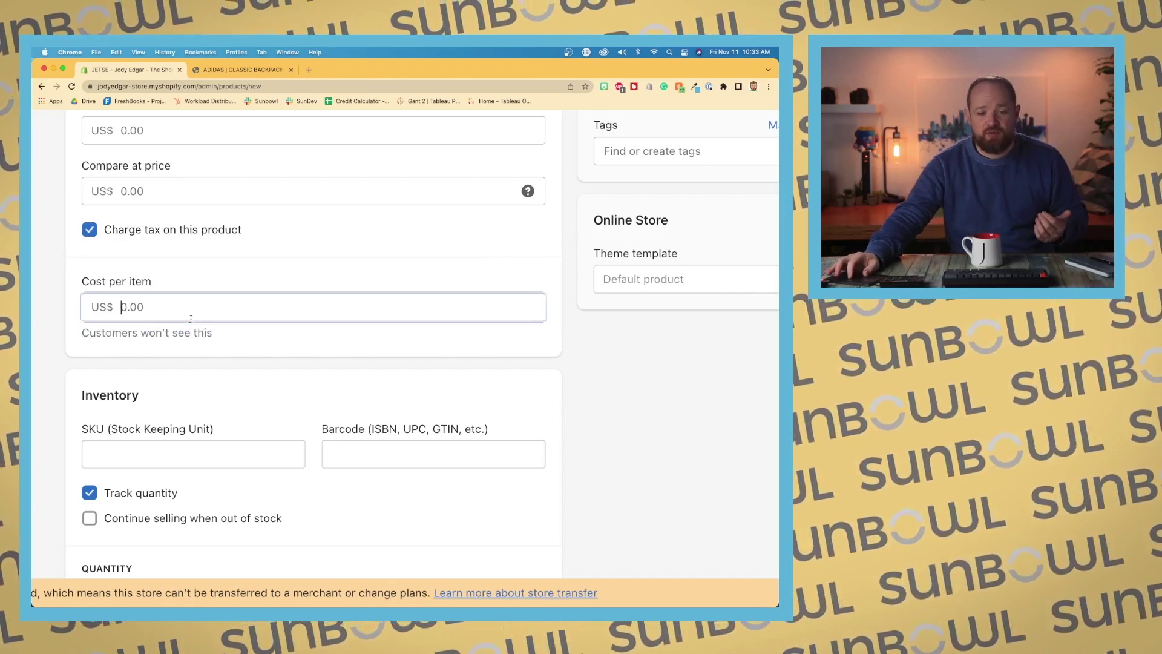
left_click(223, 285)
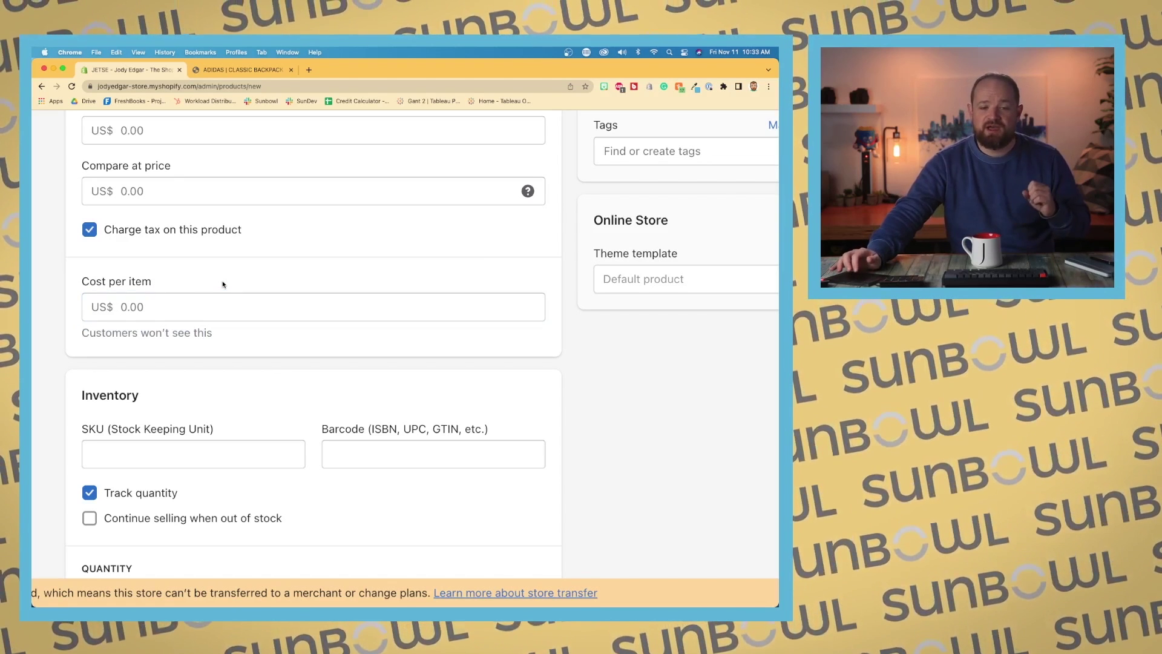
scroll(223, 284, "down", 1)
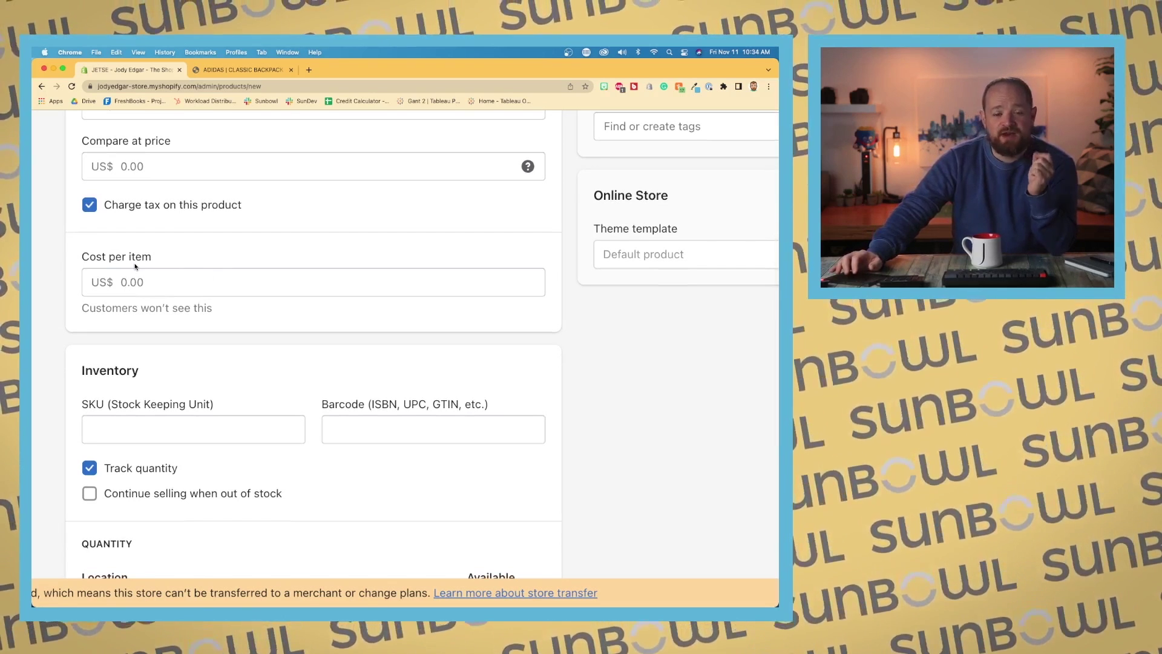
- Under Inventory, enable 'Continue selling when out of stock' and select the Available quantity field
scroll(162, 297, "down", 6)
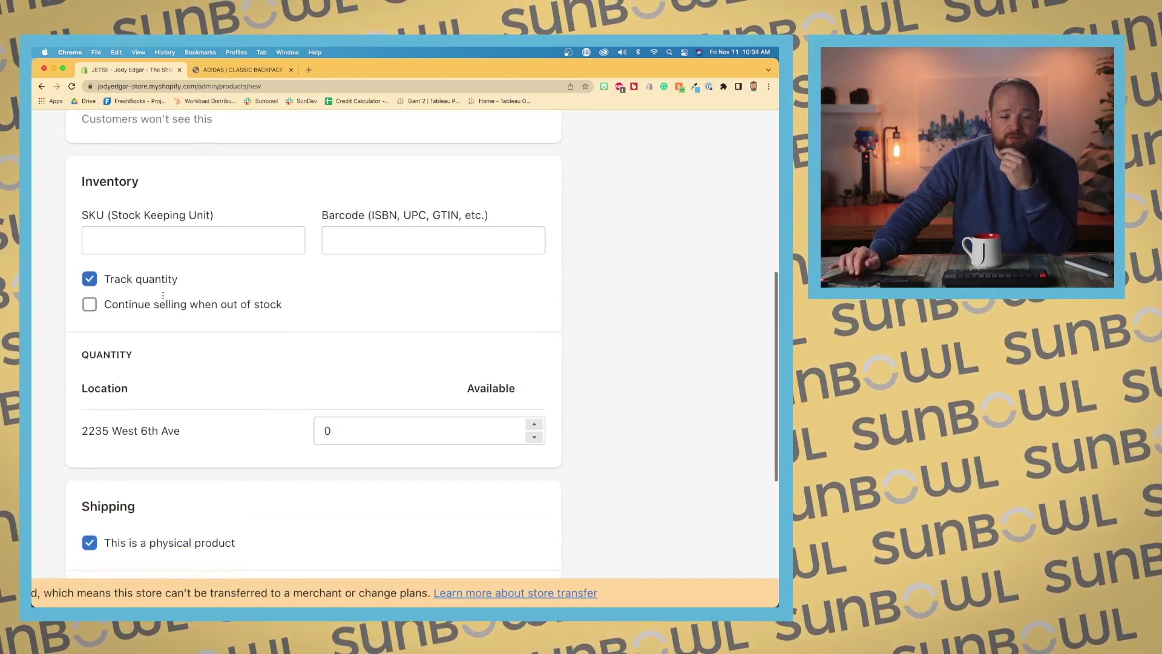
scroll(163, 295, "down", 1)
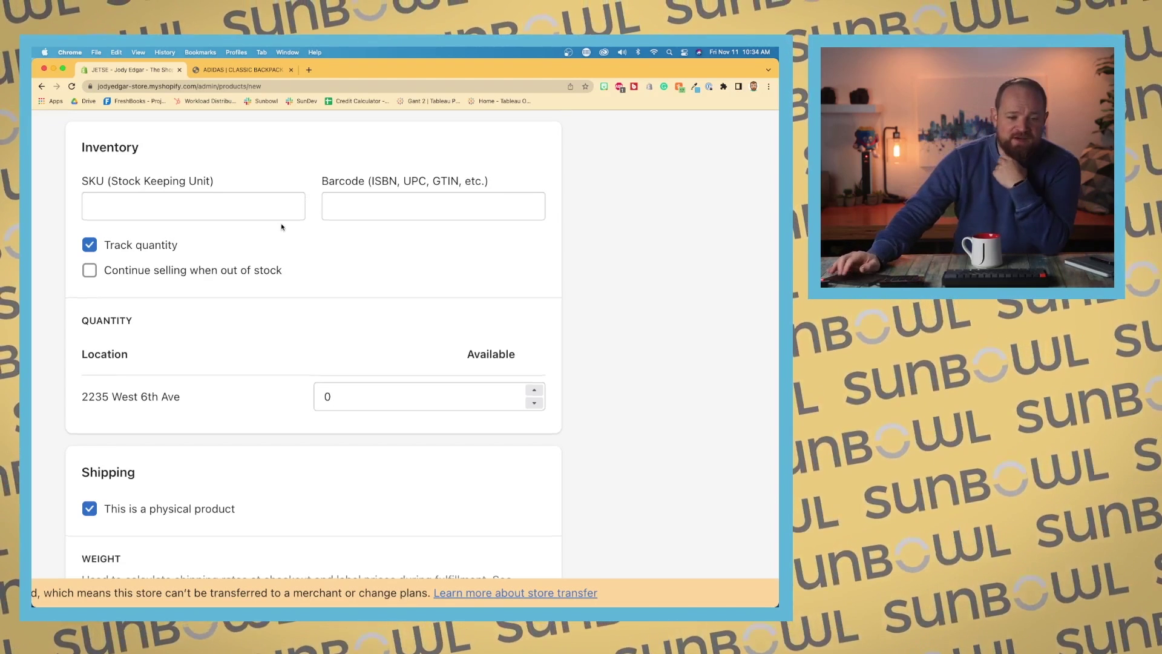
scroll(281, 223, "down", 2)
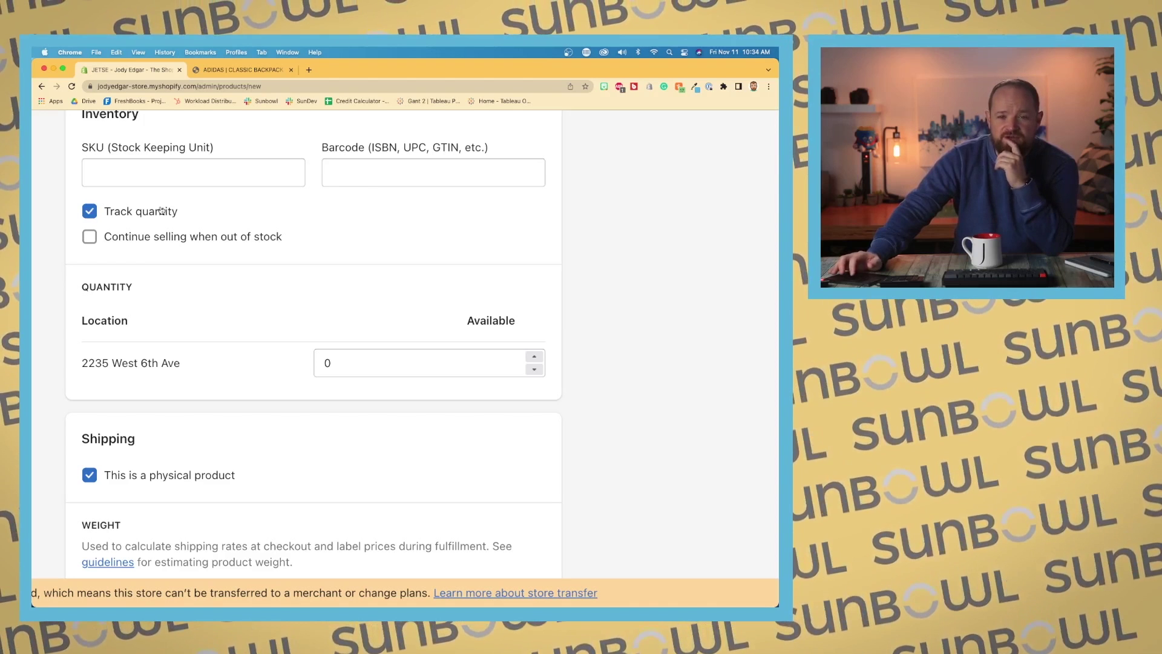
left_click(174, 243)
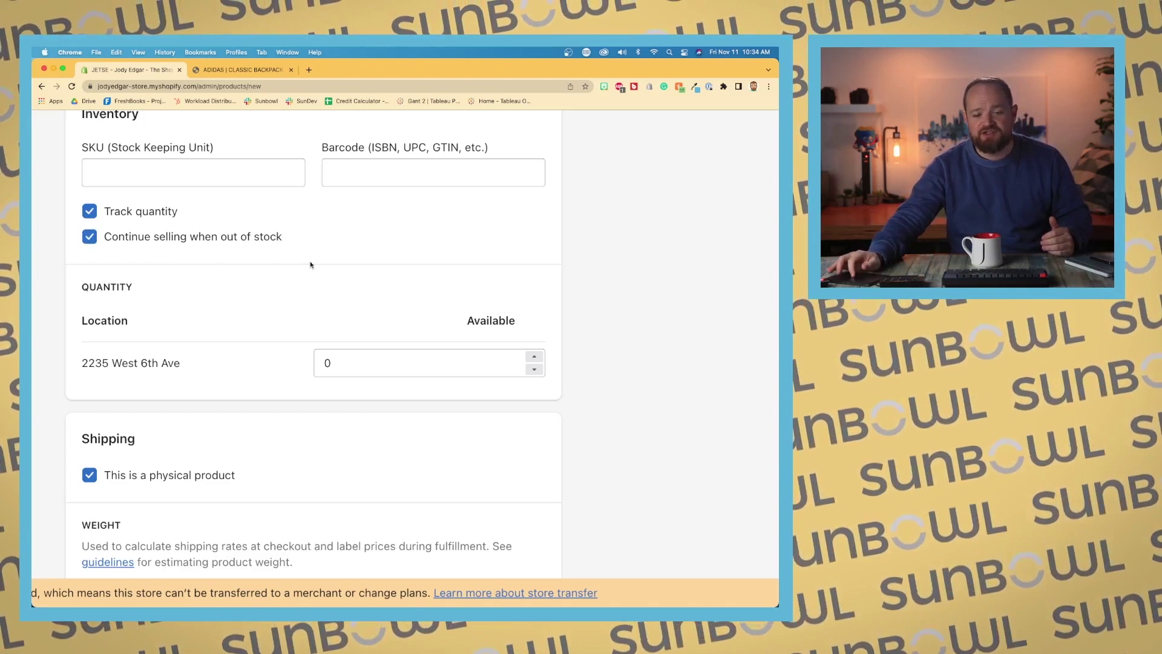
left_click(535, 371)
scroll(427, 303, "down", 1)
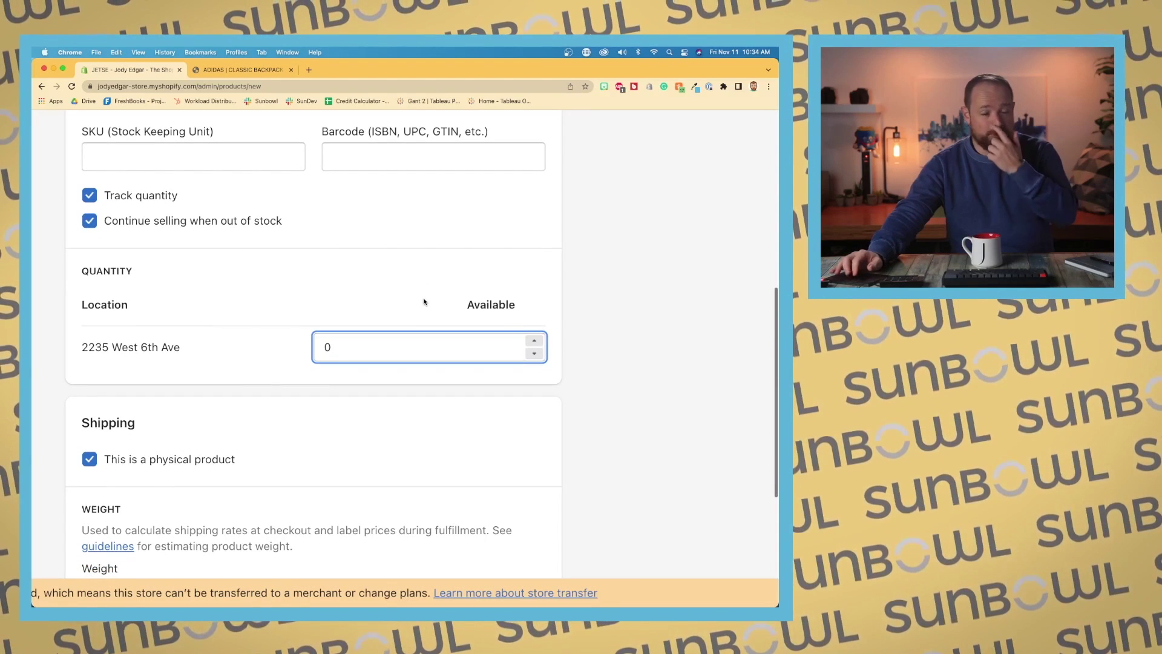
scroll(424, 301, "down", 1)
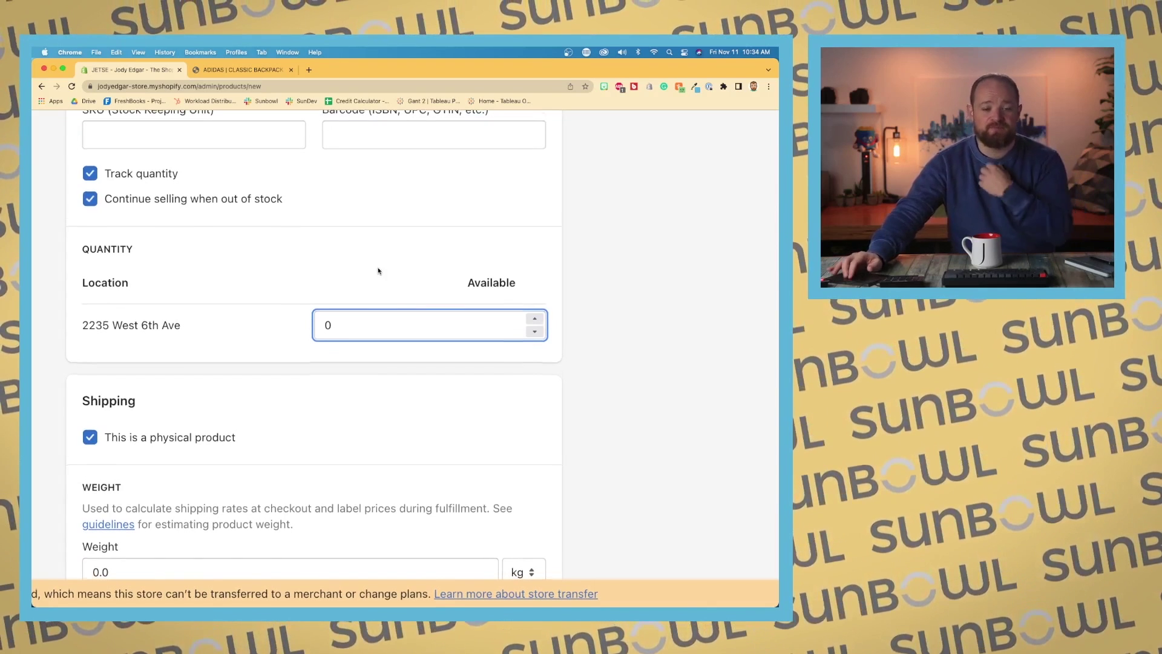
scroll(376, 267, "down", 1)
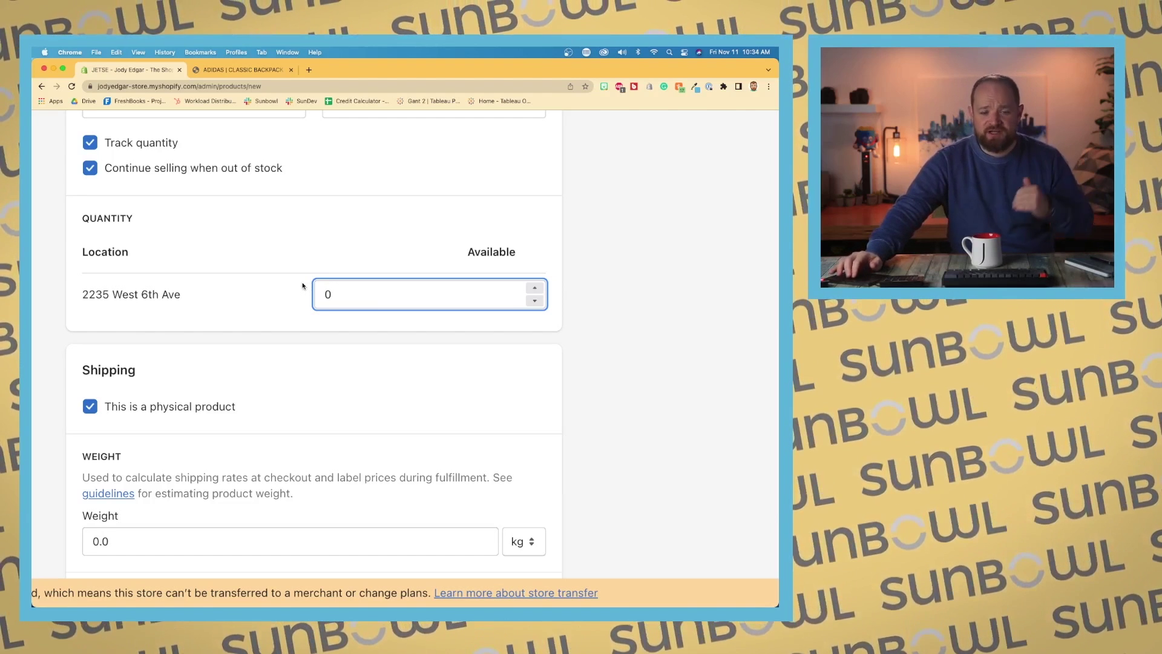
scroll(303, 285, "down", 5)
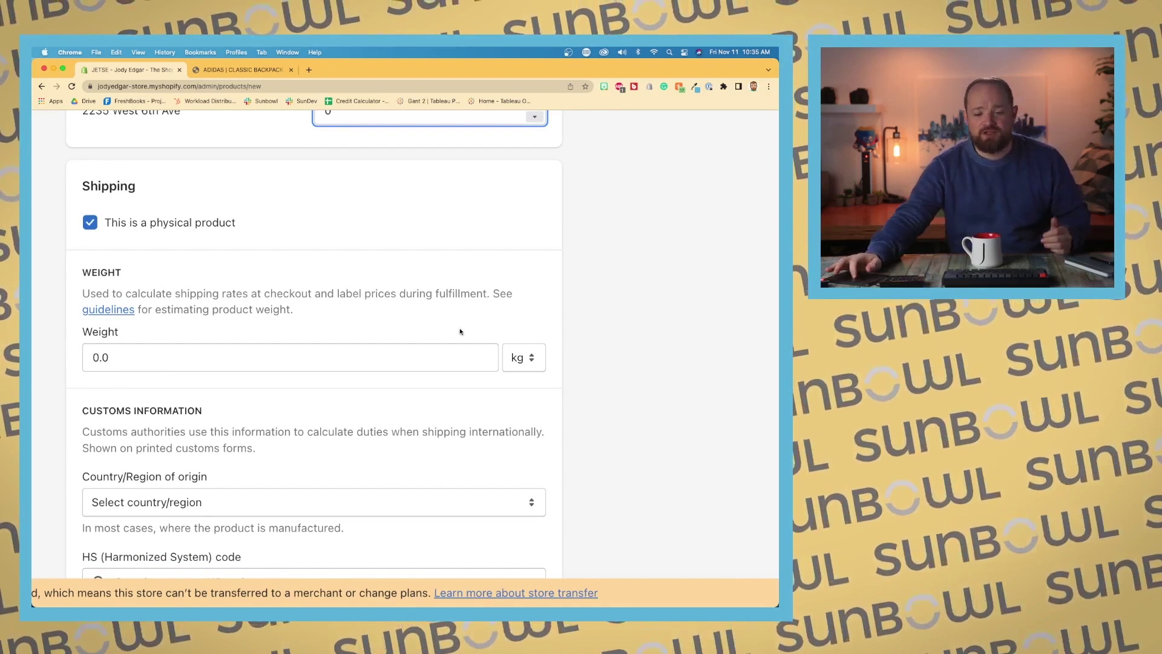
left_click(516, 357)
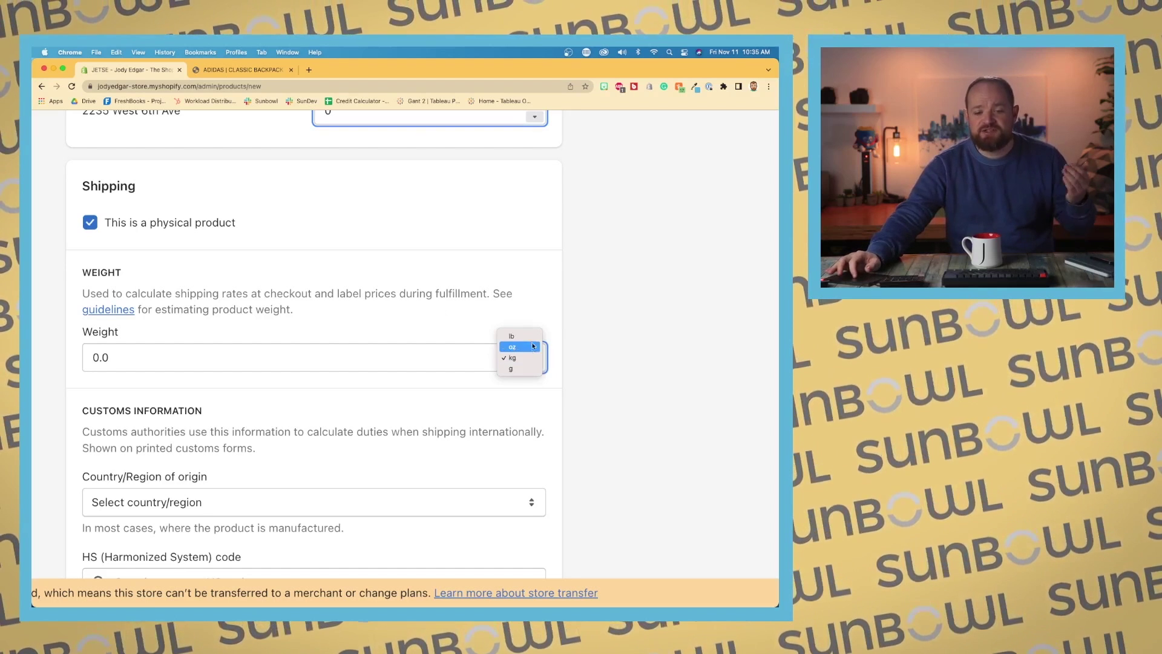
left_click(427, 321)
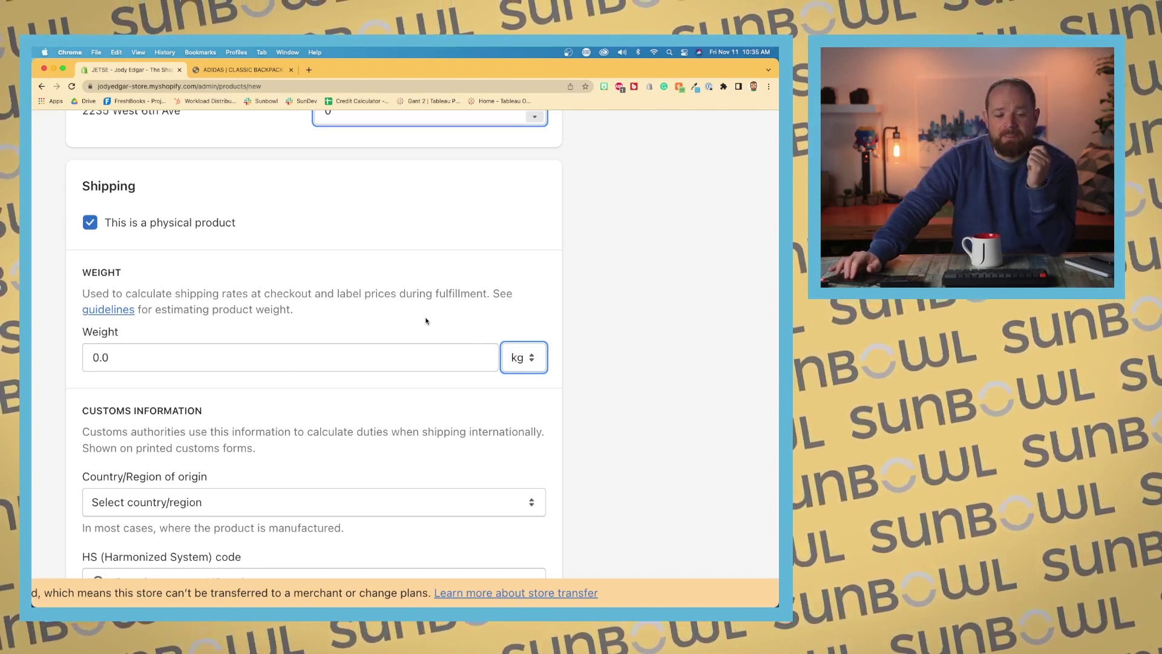
scroll(426, 321, "down", 1)
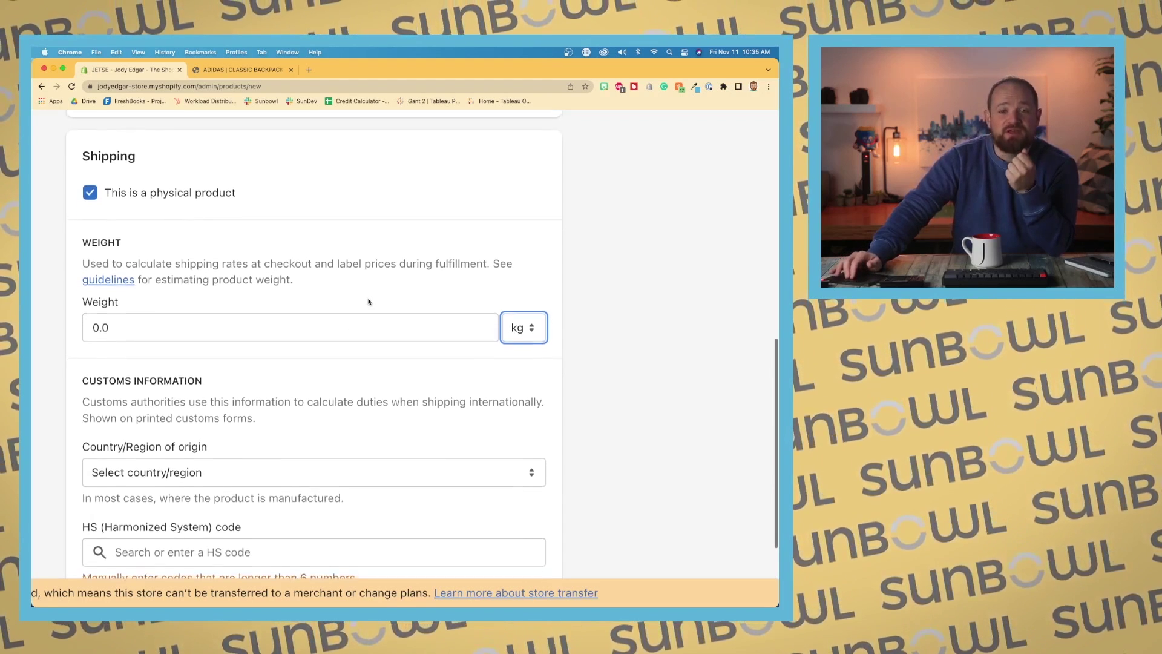
scroll(367, 302, "down", 4)
scroll(366, 272, "down", 2)
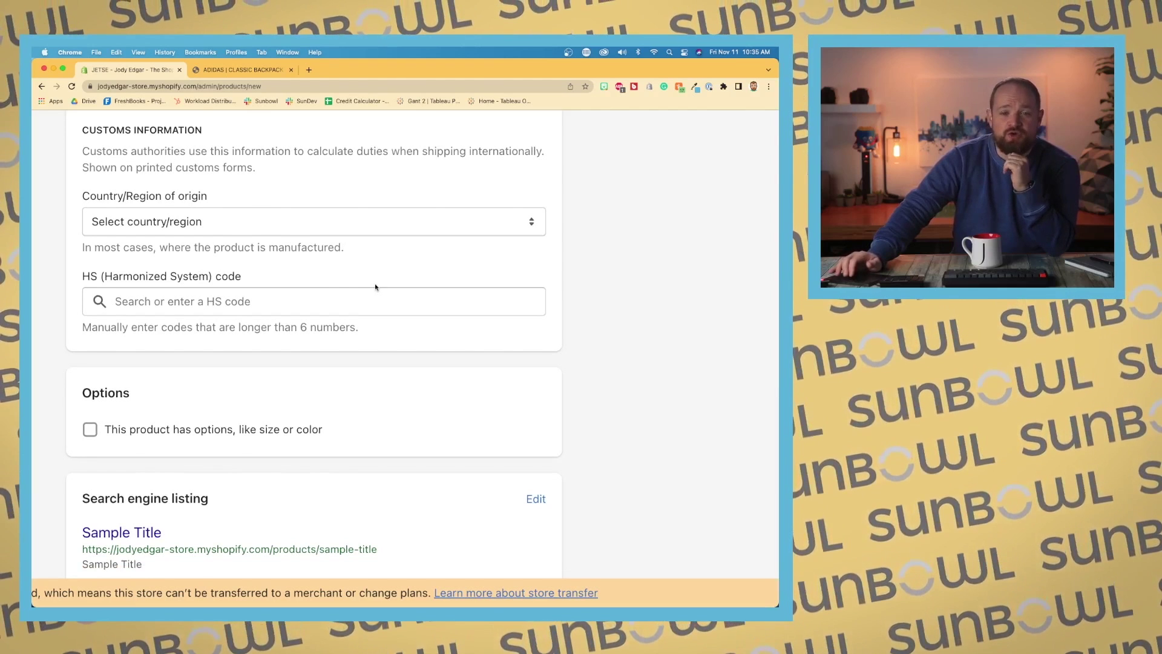
- Scroll down to the Options and Search engine listing sections of the product form
scroll(375, 287, "down", 2)
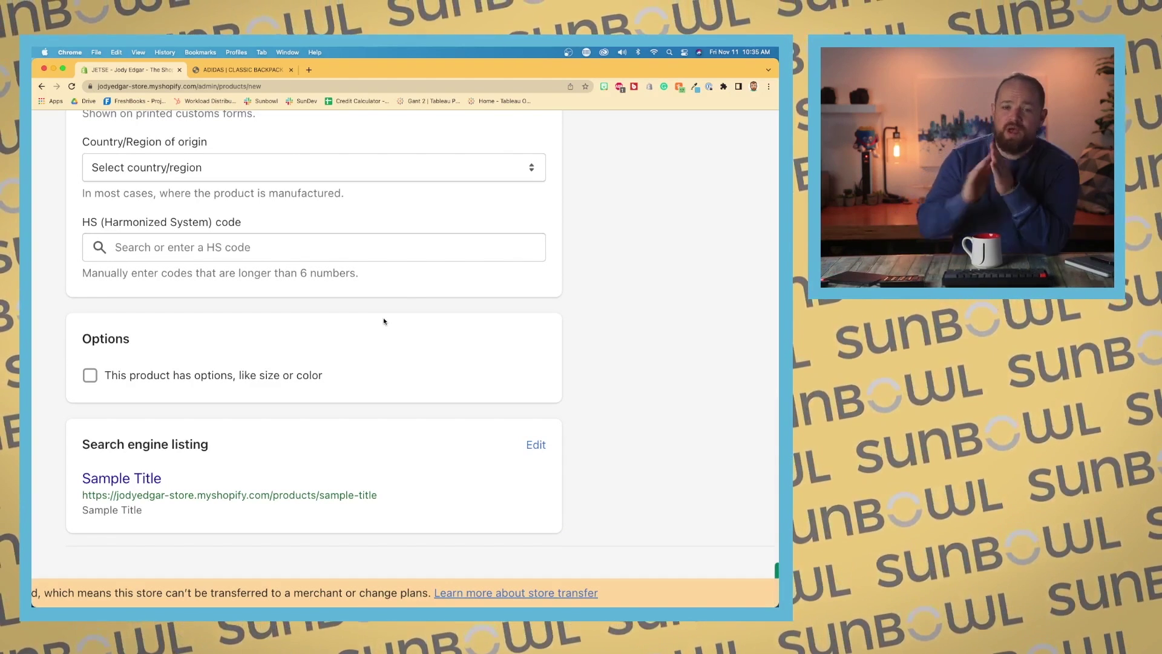
scroll(383, 317, "up", 20)
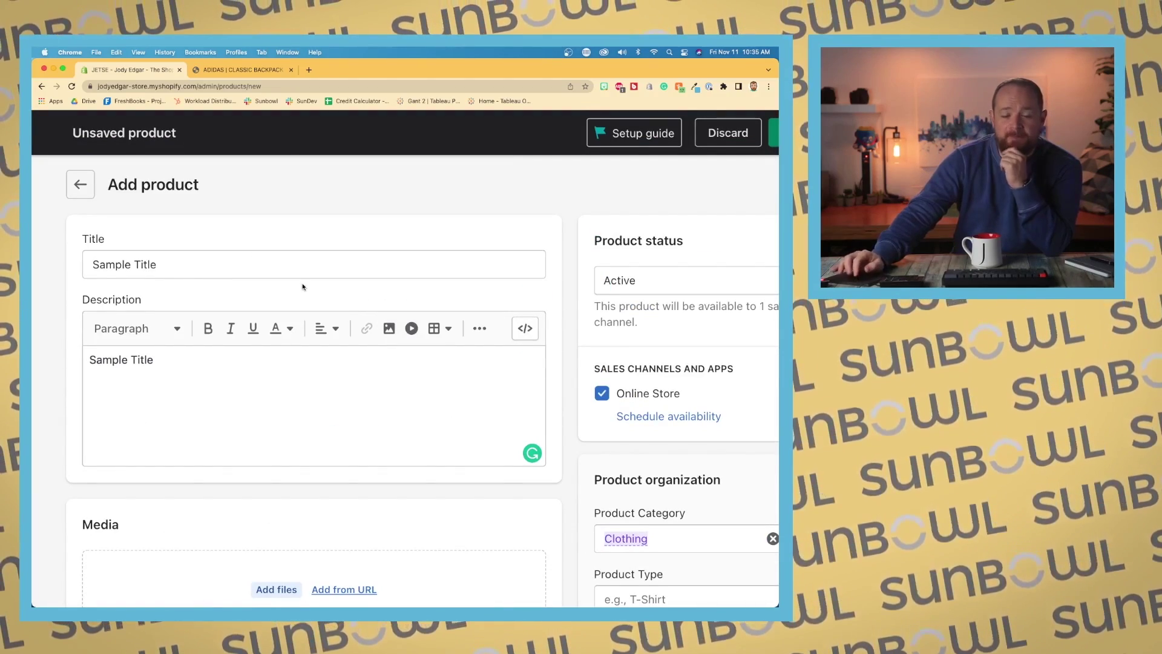
scroll(303, 286, "down", 20)
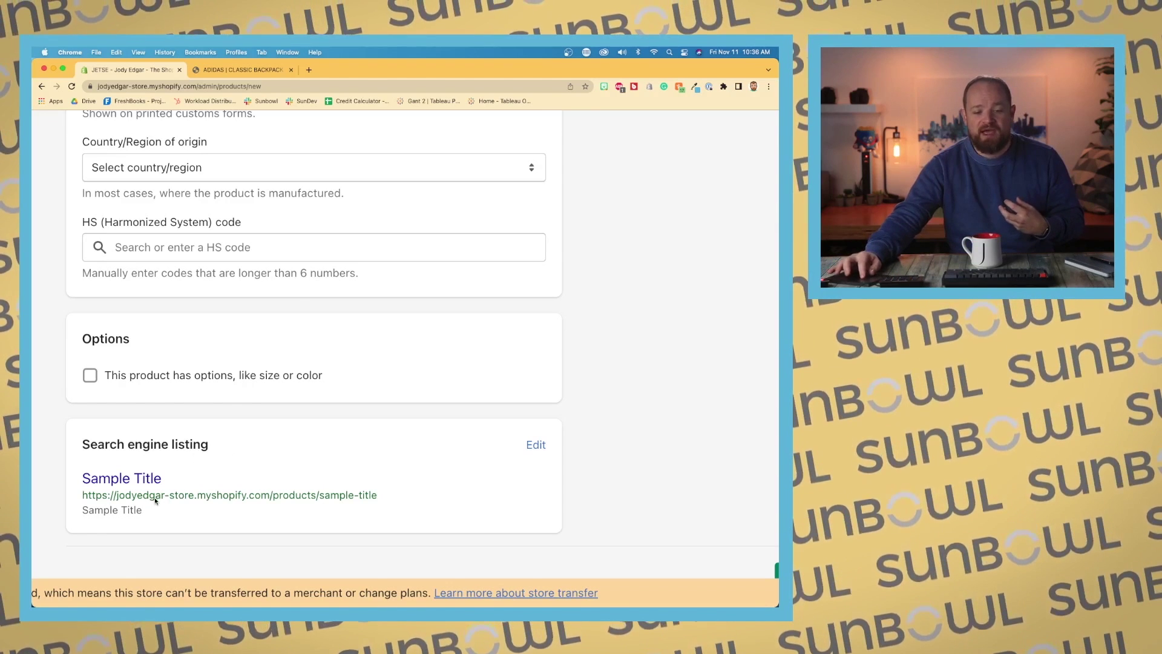
- Highlight the products and sample-title parts of the listing preview URL
double_click(290, 499)
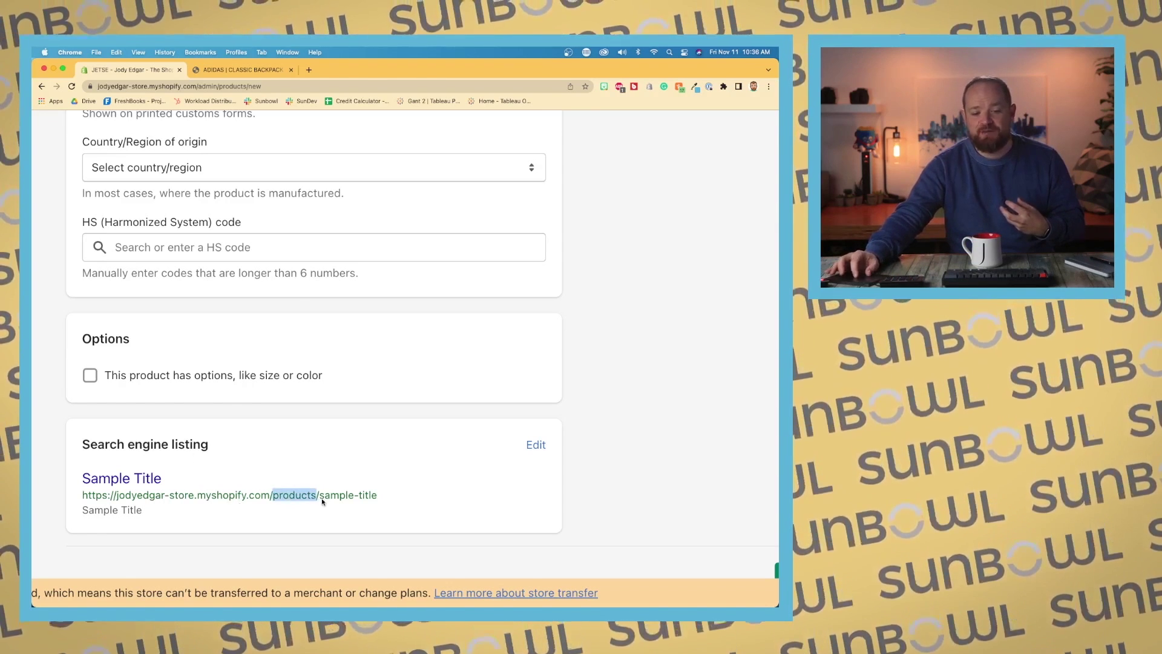
left_click_drag(321, 497, 385, 510)
left_click(385, 503)
- Append 2 to the title, making it 'Sample Title 2', and check the listing preview
scroll(385, 503, "up", 20)
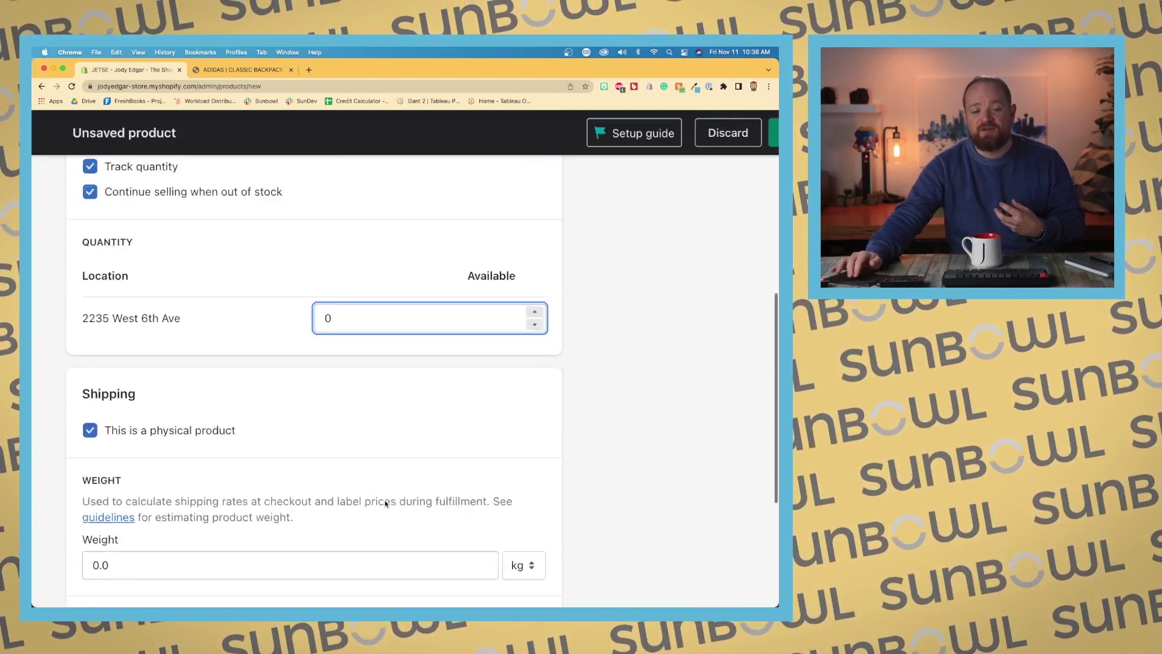
left_click(192, 274)
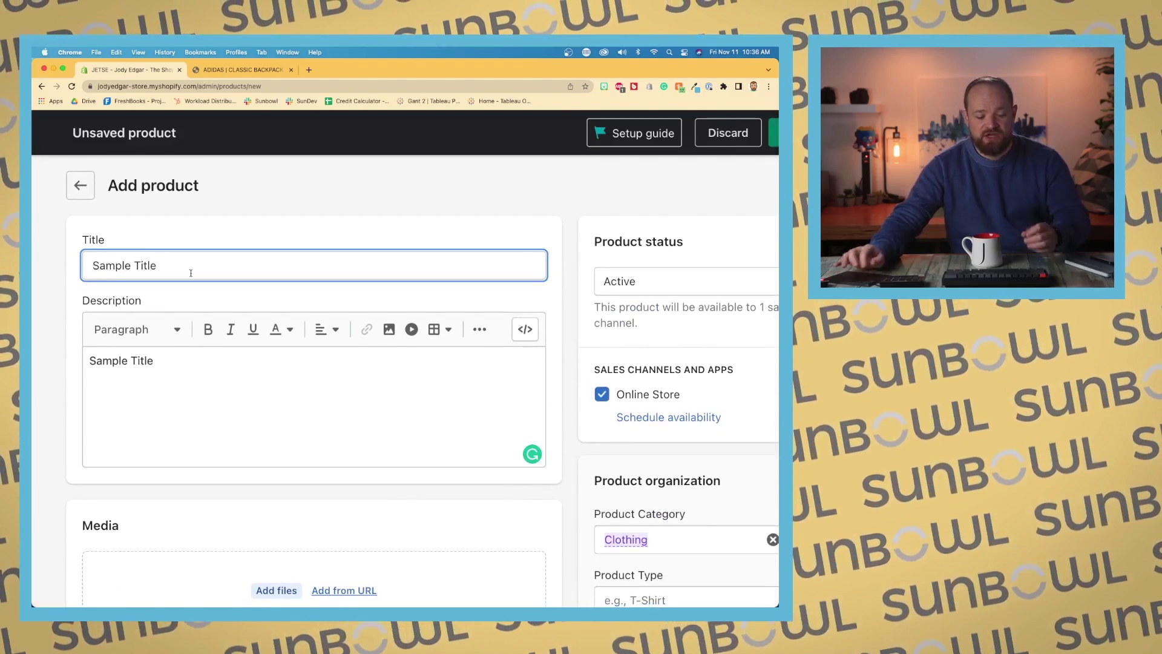
type("2")
left_click(340, 205)
scroll(340, 205, "down", 15)
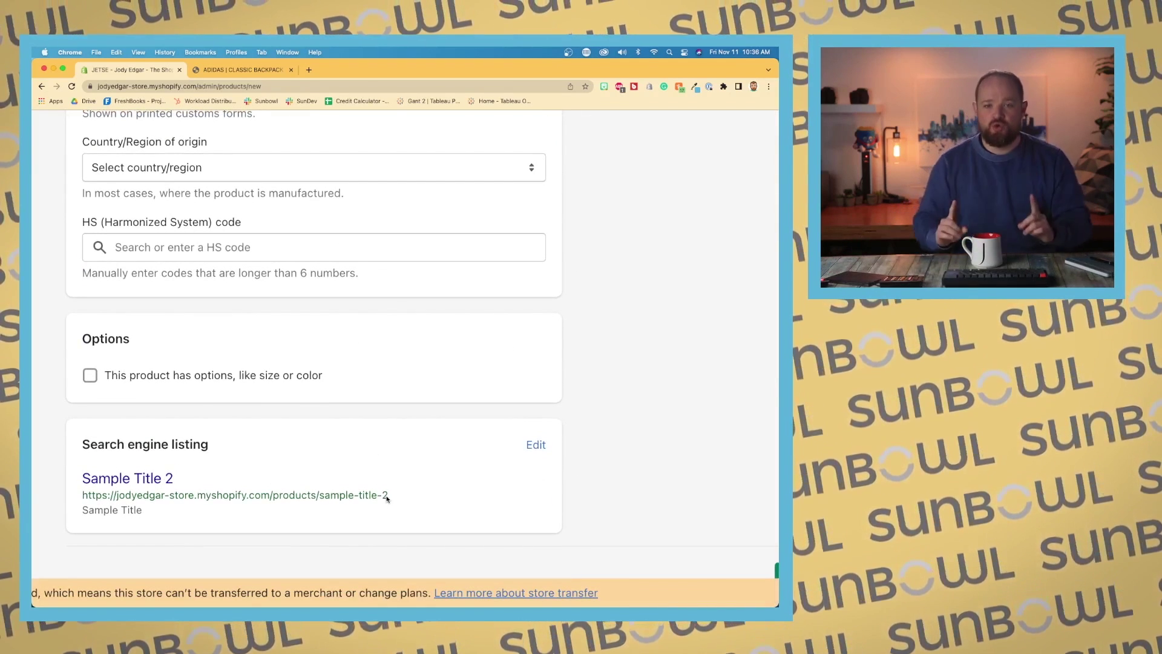
scroll(387, 498, "up", 15)
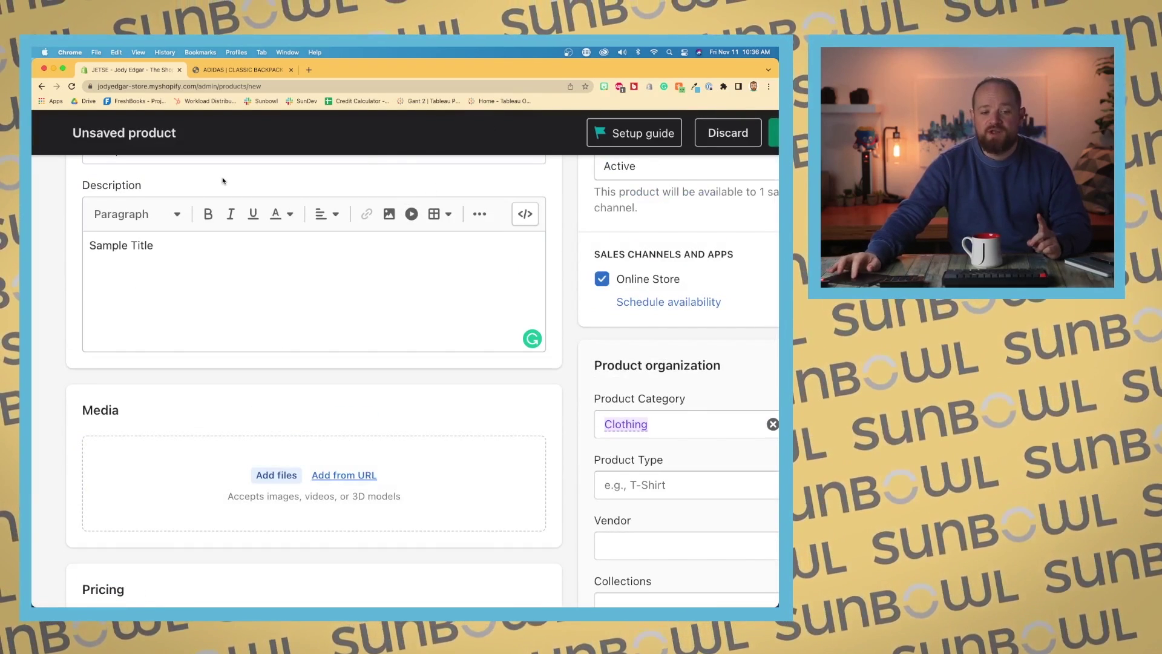
scroll(202, 200, "up", 2)
- Remove the trailing 2 and save the product as 'Sample Title'
left_click(192, 200)
key("BackSpace")
key("BackSpace")
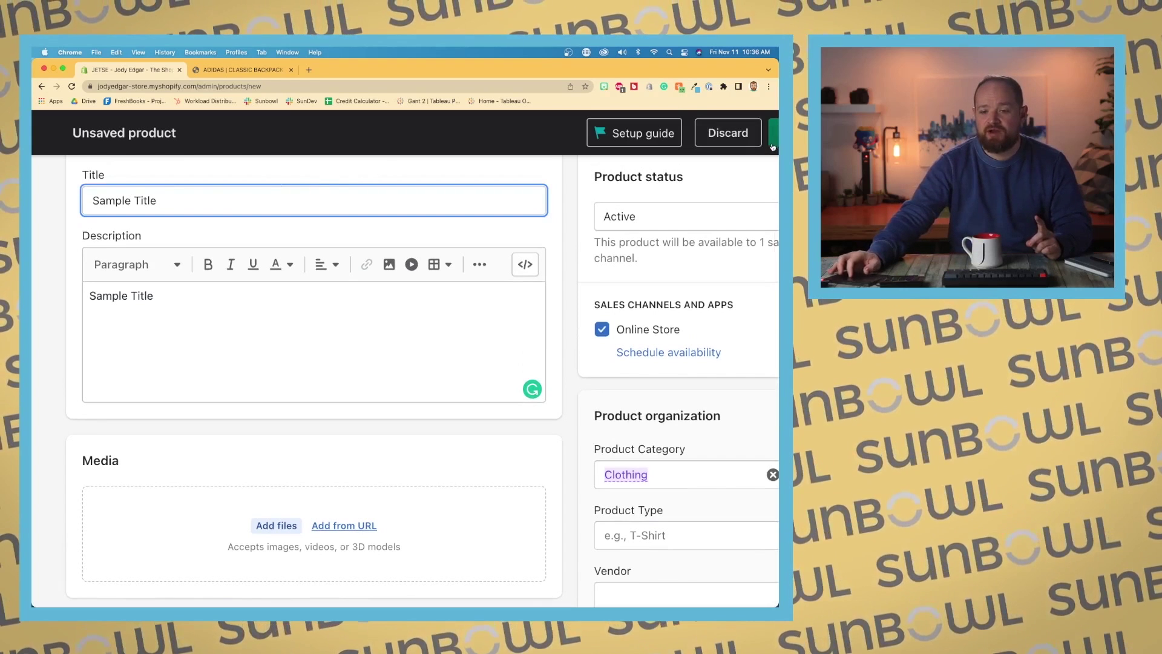
left_click(709, 137)
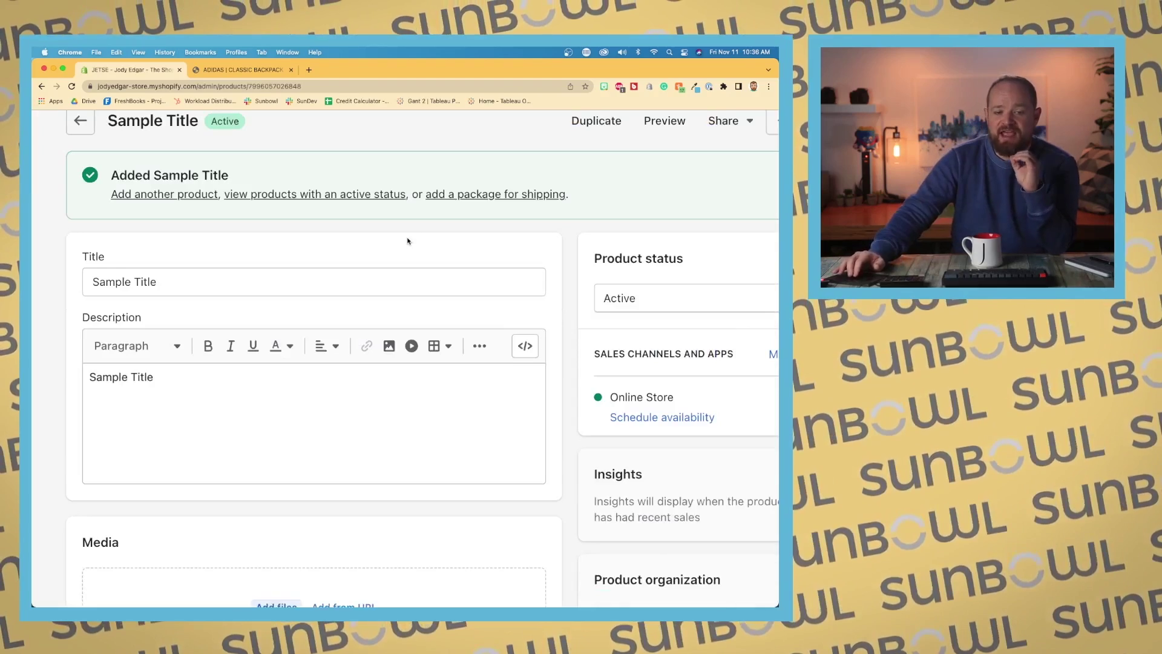
- Rename the product 'Sample Title New', save, and check the URL still ends in sample-title
scroll(408, 241, "down", 15)
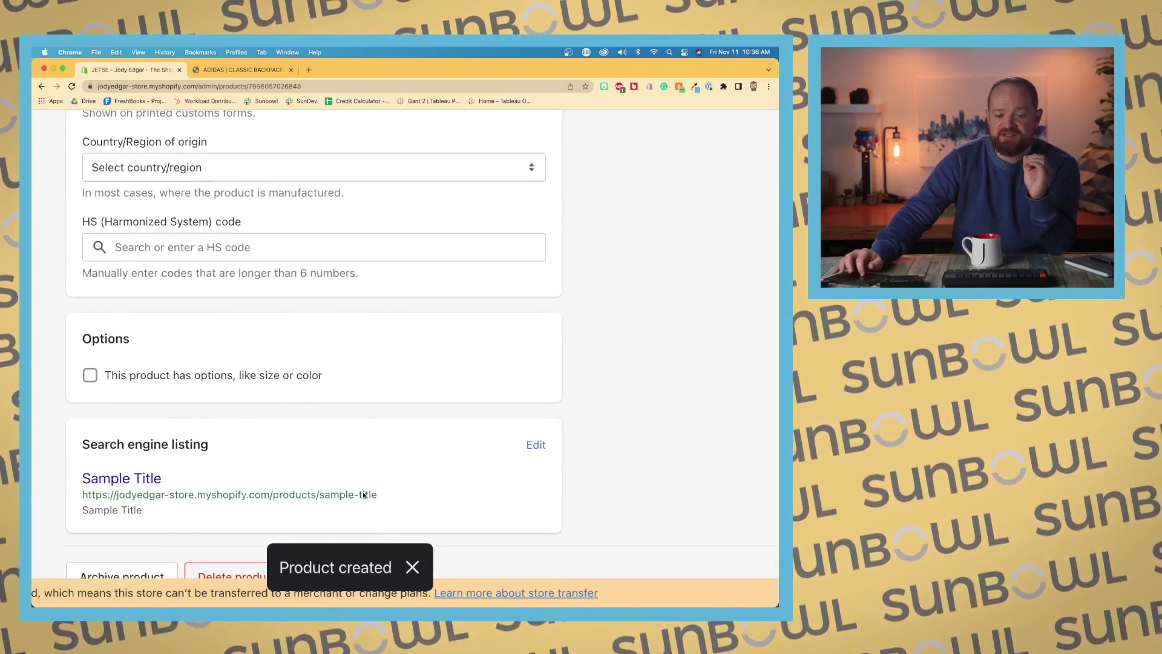
scroll(373, 491, "up", 15)
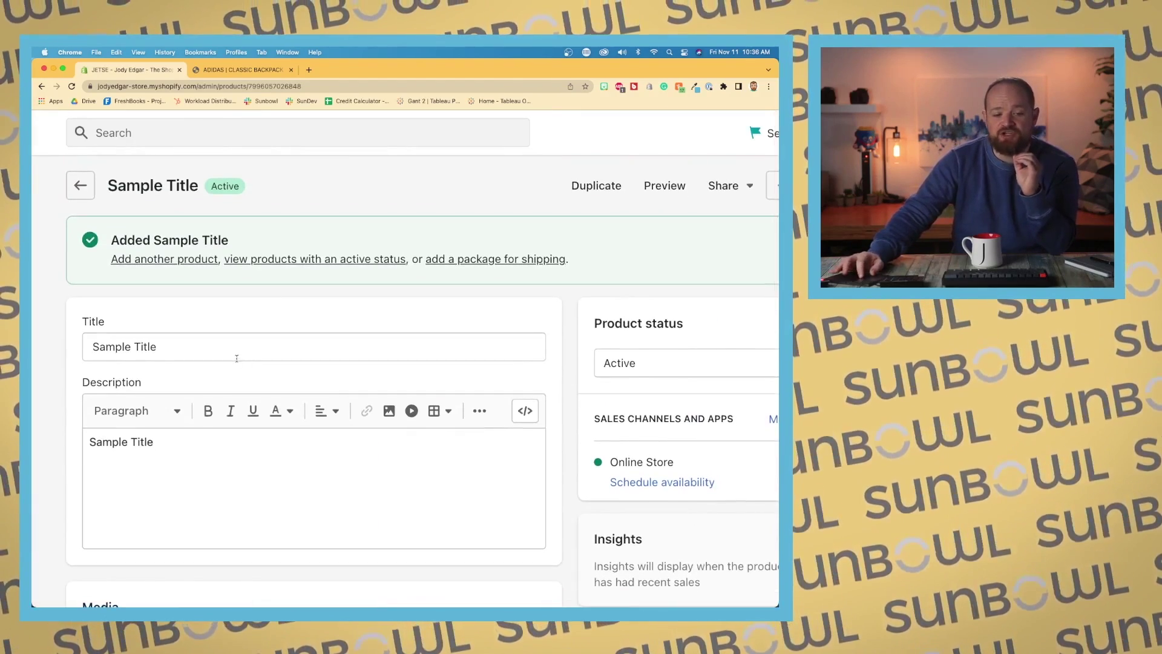
left_click(237, 358)
type("N")
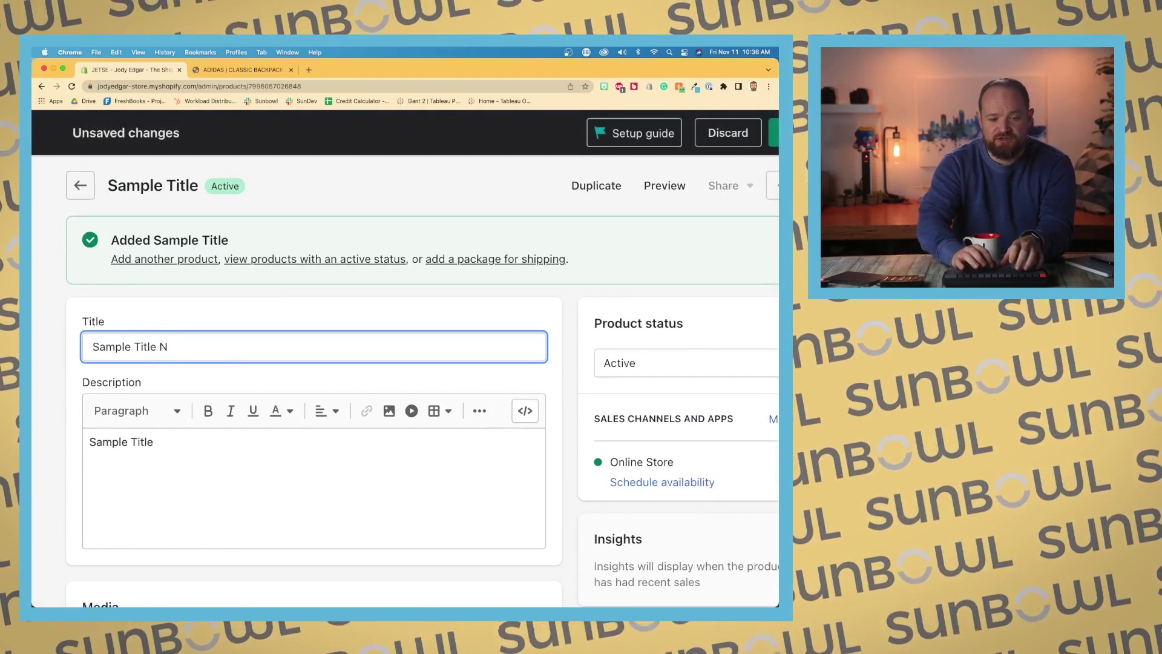
type("ew")
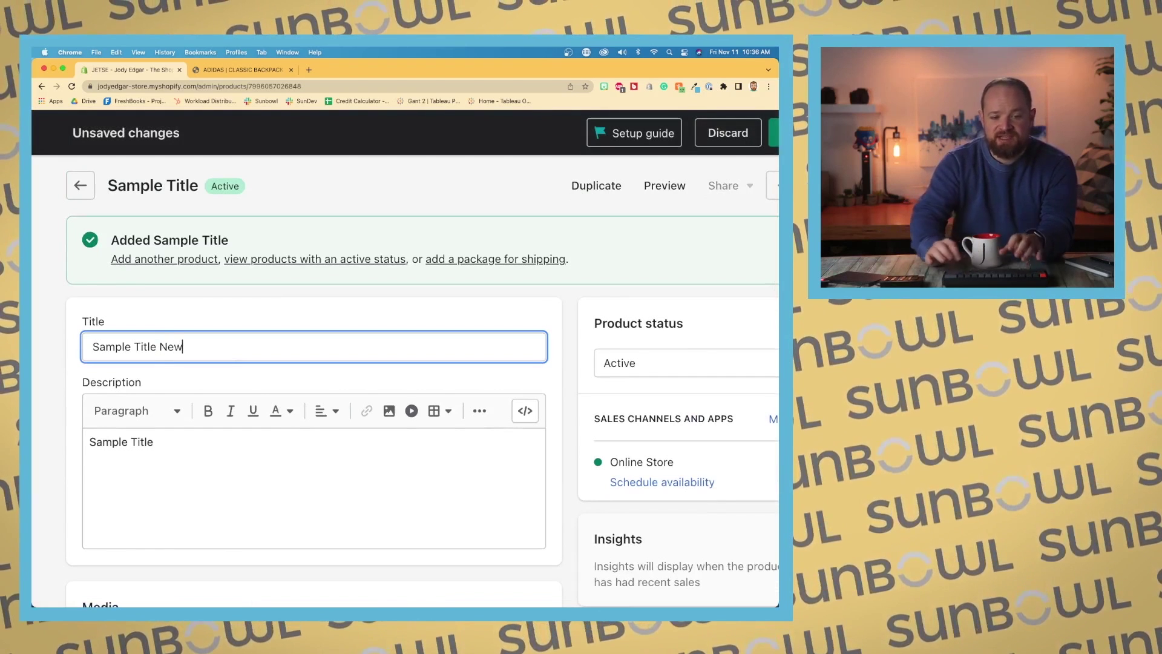
left_click(775, 139)
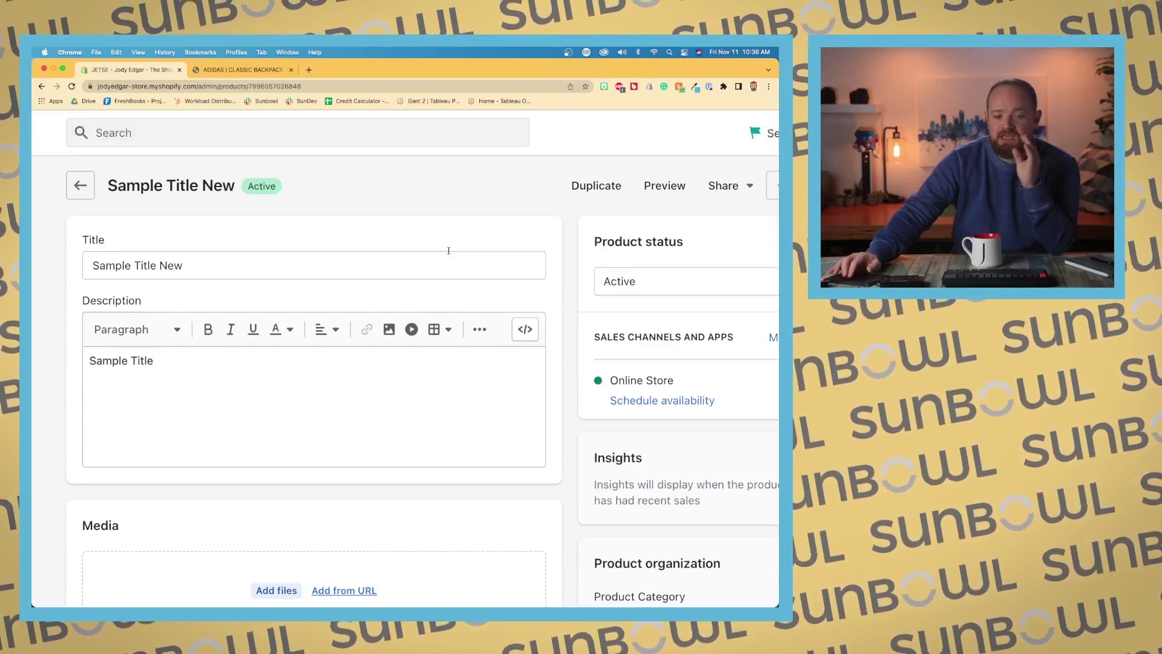
scroll(449, 254, "down", 15)
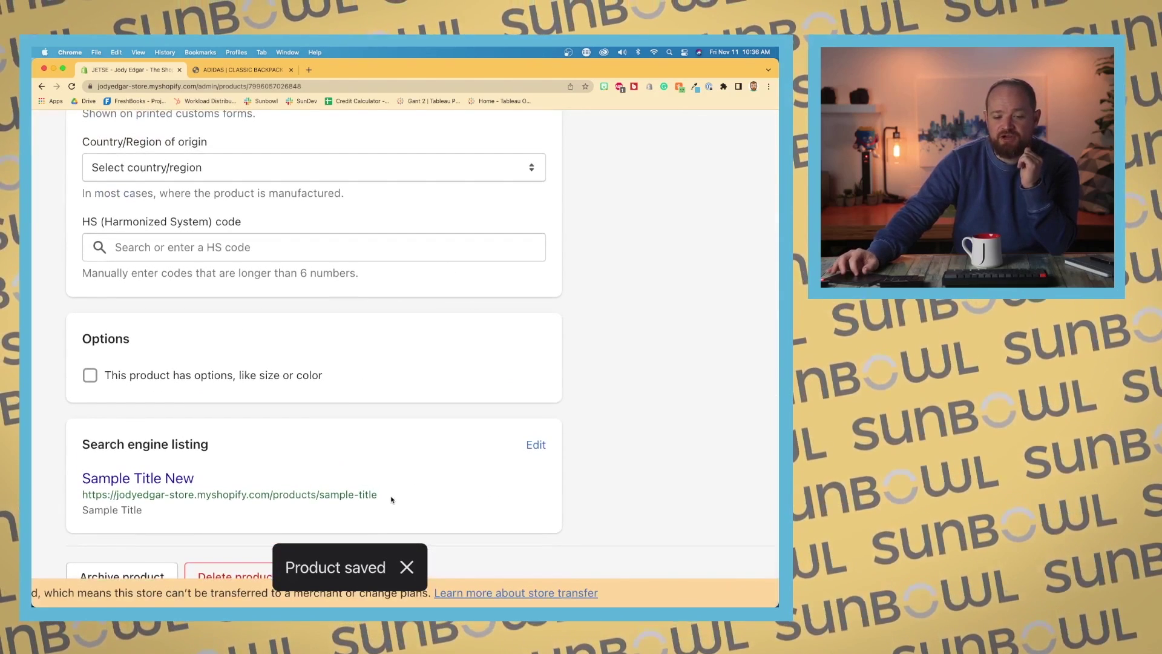
left_click_drag(350, 496, 322, 497)
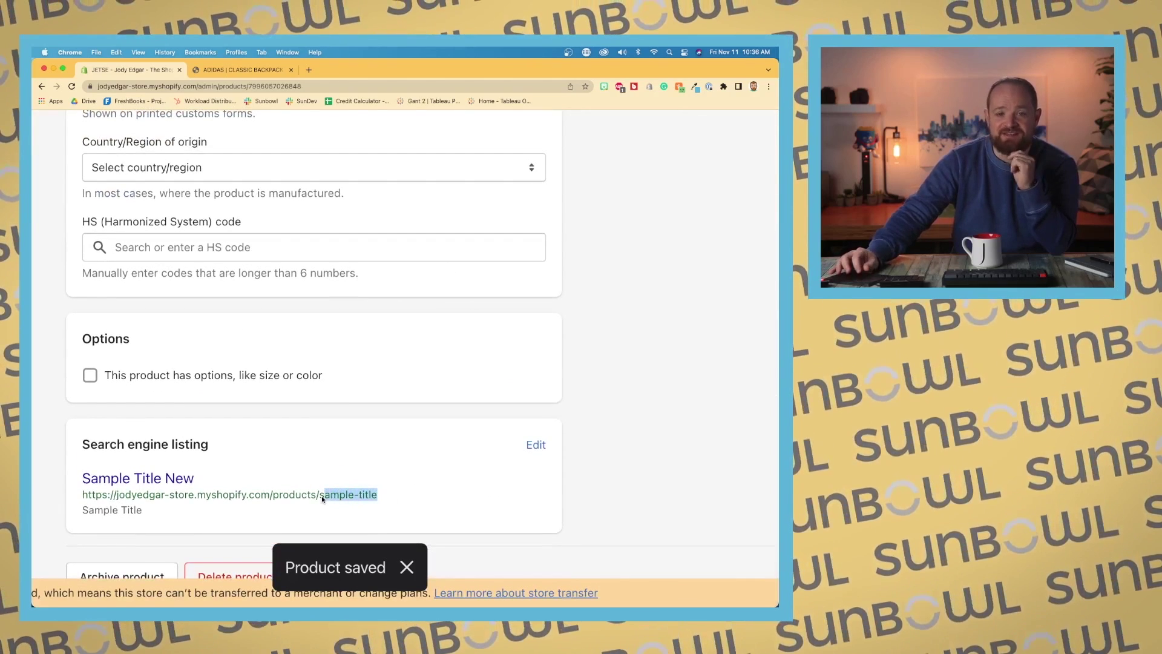
left_click(415, 455)
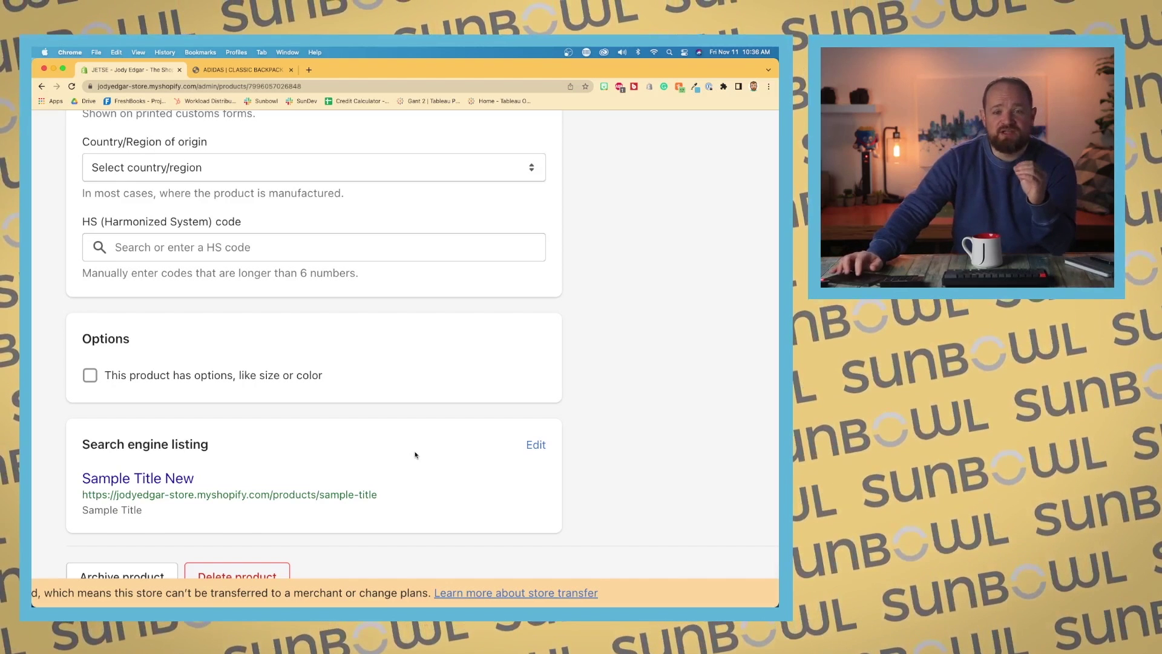
- Change the URL handle to sample-title-new, keeping the redirect from sample-title
left_click(536, 445)
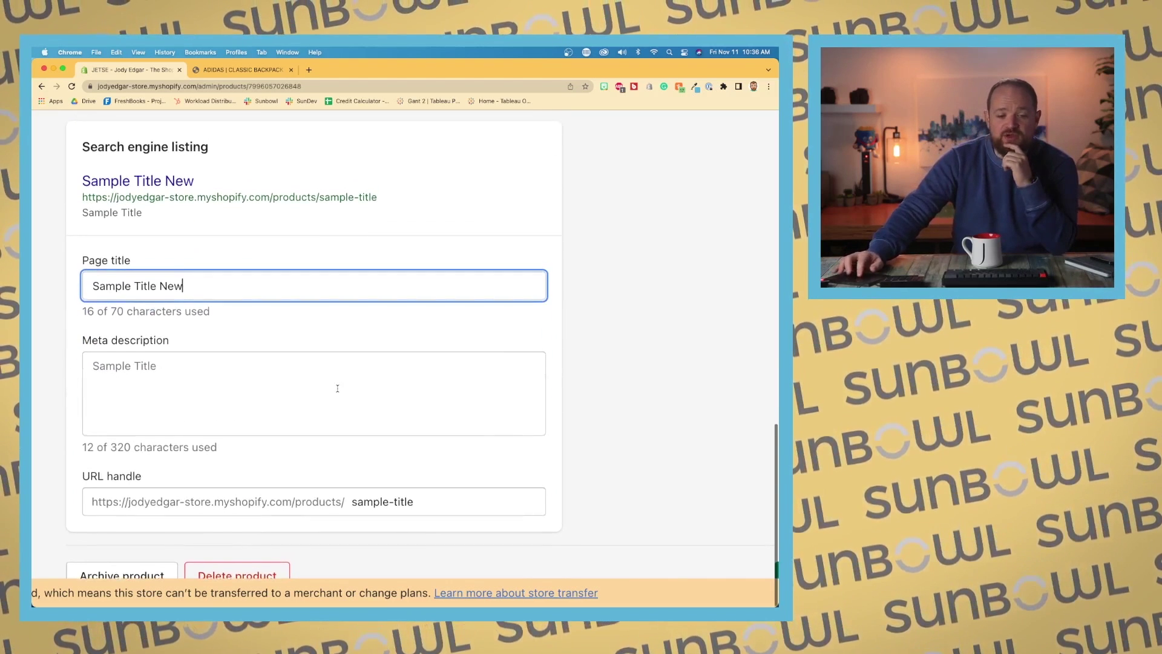
left_click(430, 501)
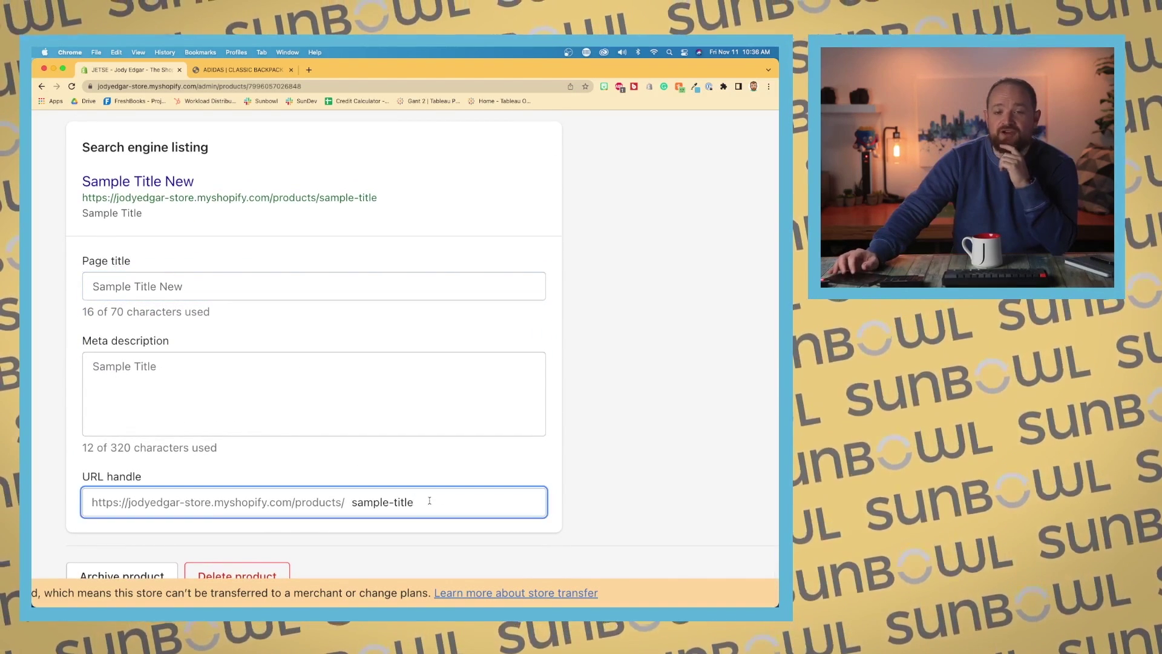
type("-new")
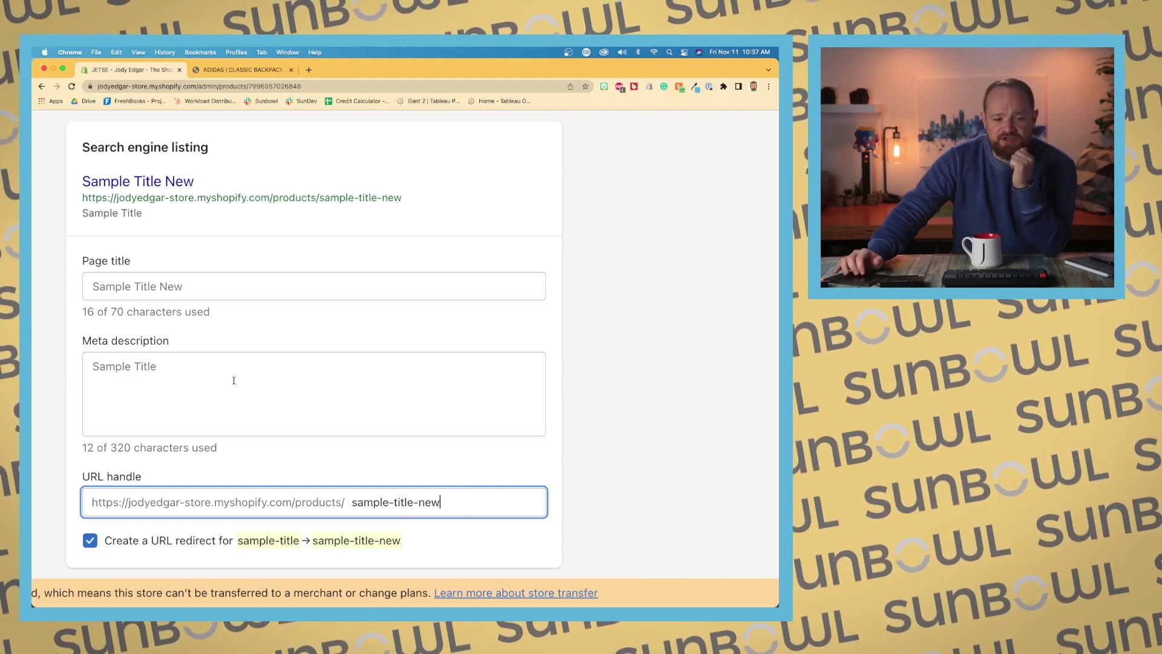
scroll(234, 380, "up", 10)
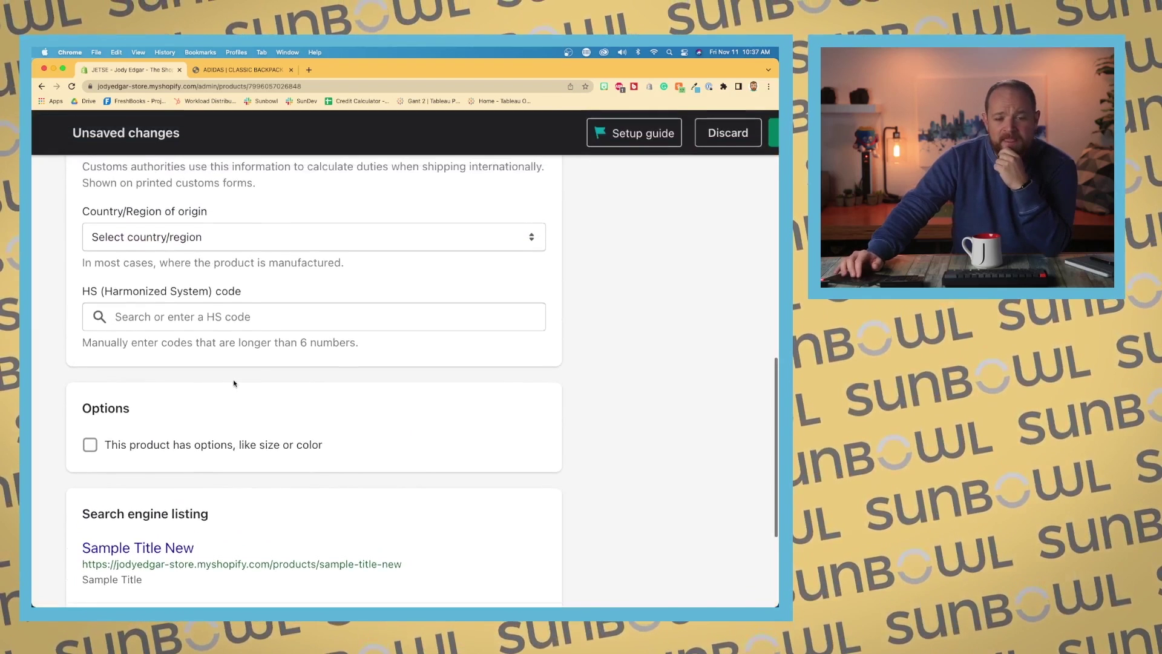
- Tick 'This product has options, like size or color' in the Options section
scroll(234, 382, "down", 1)
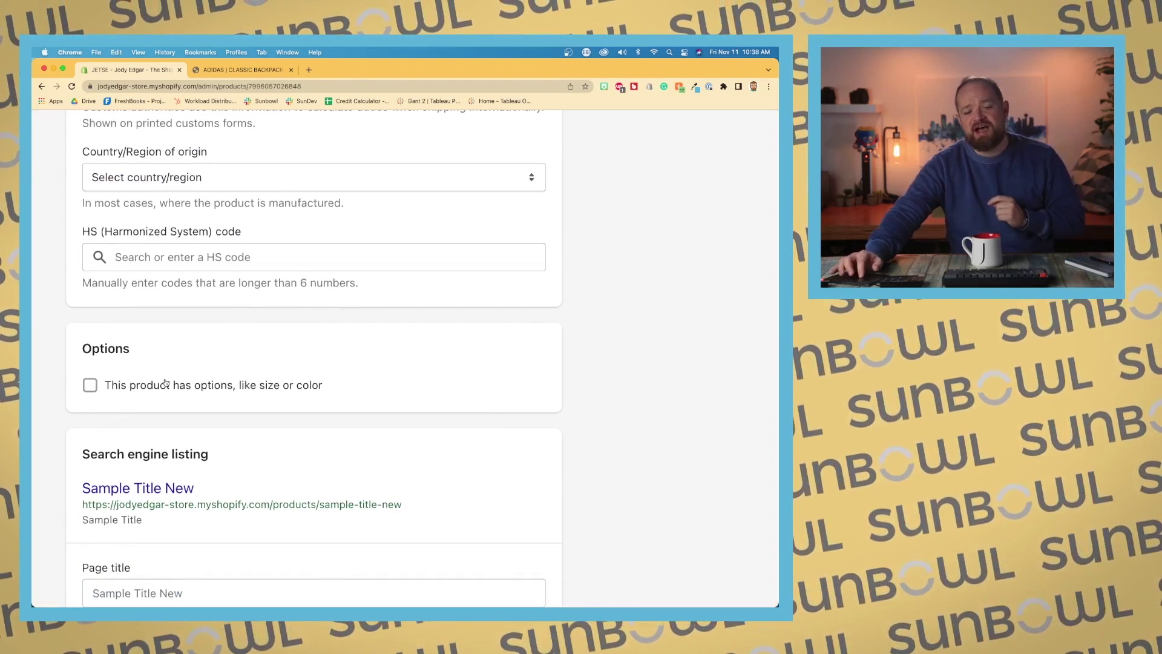
left_click(92, 385)
scroll(191, 340, "down", 4)
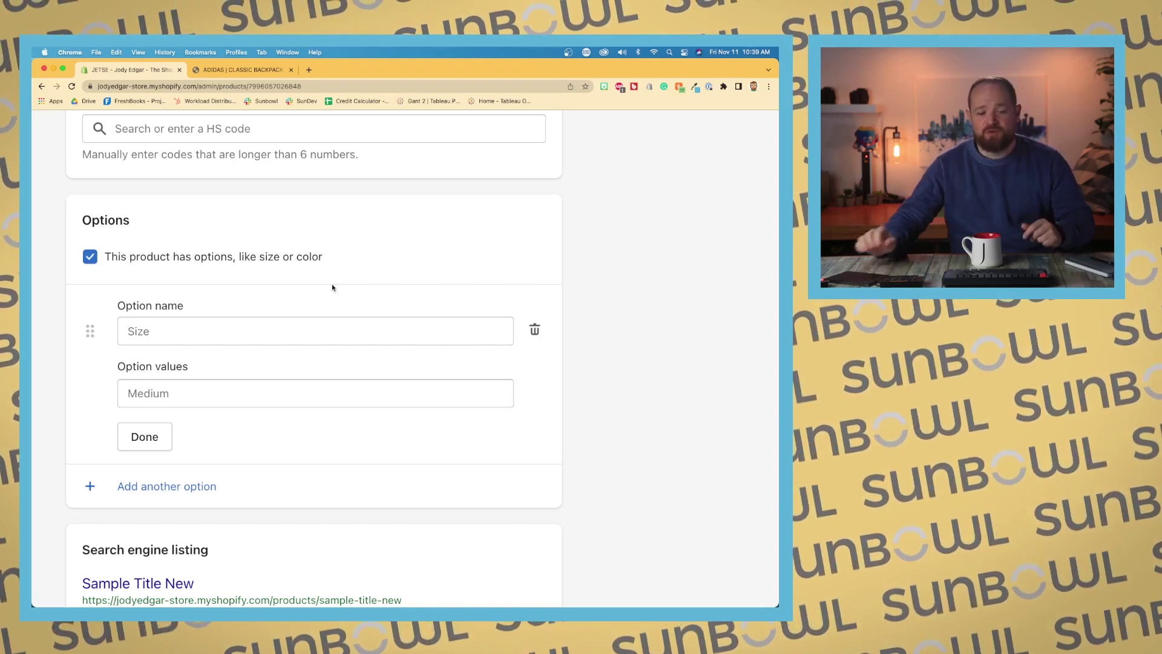
- Name the first option Size and add a second option named Color
left_click(260, 331)
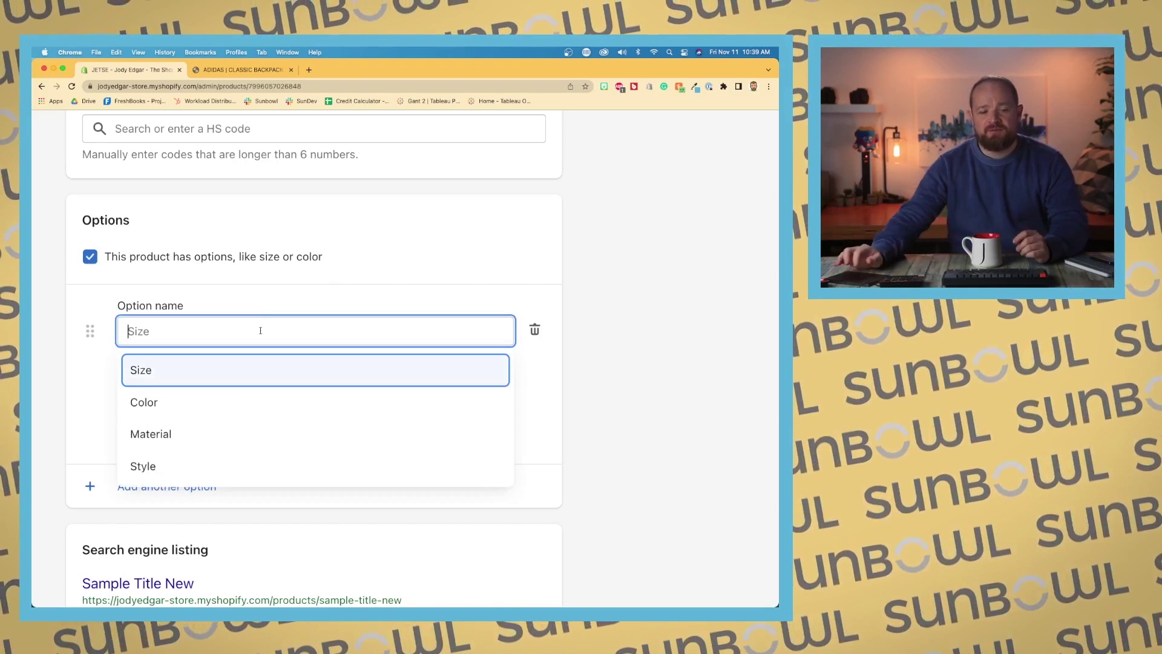
left_click(206, 371)
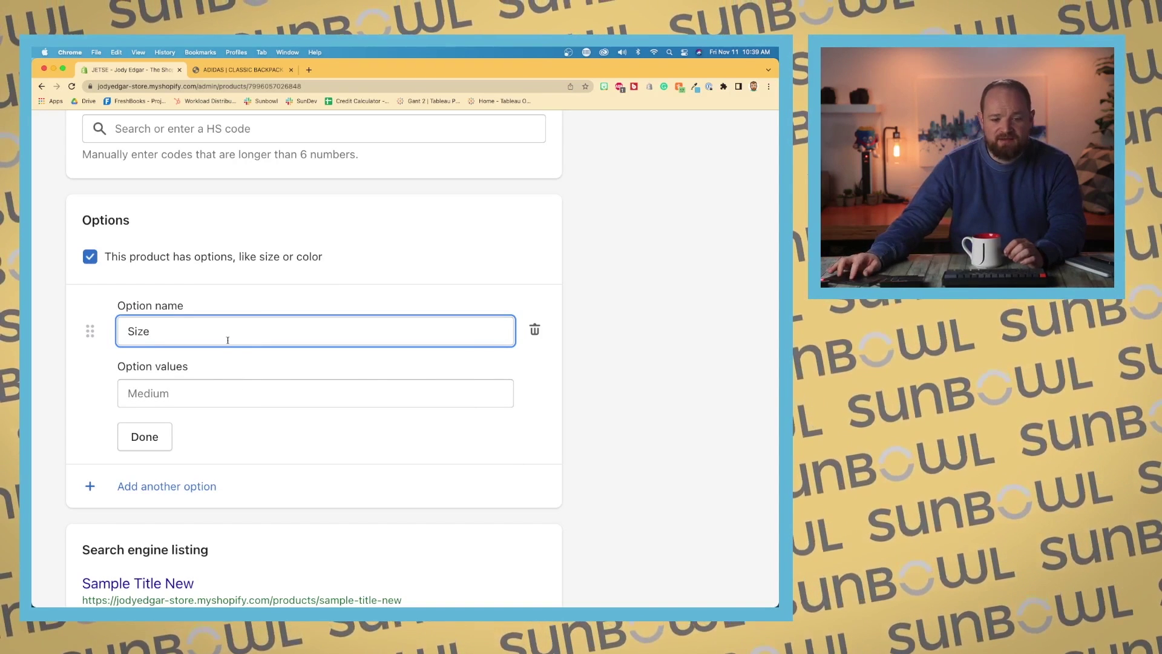
left_click(121, 486)
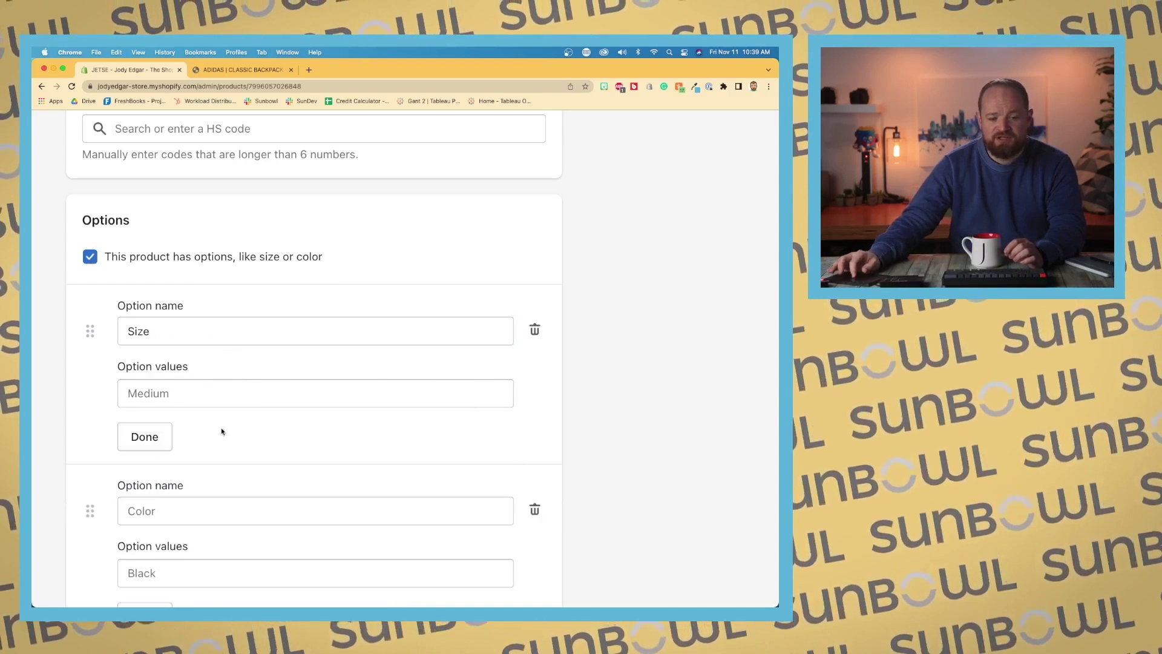
scroll(177, 503, "down", 3)
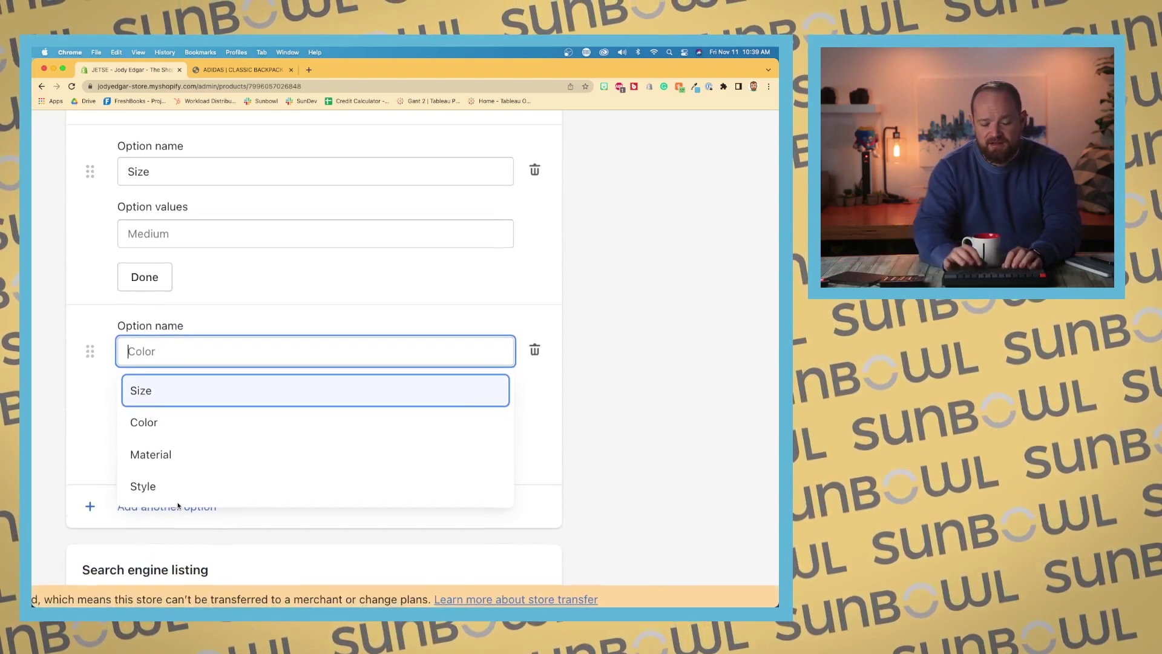
left_click(149, 423)
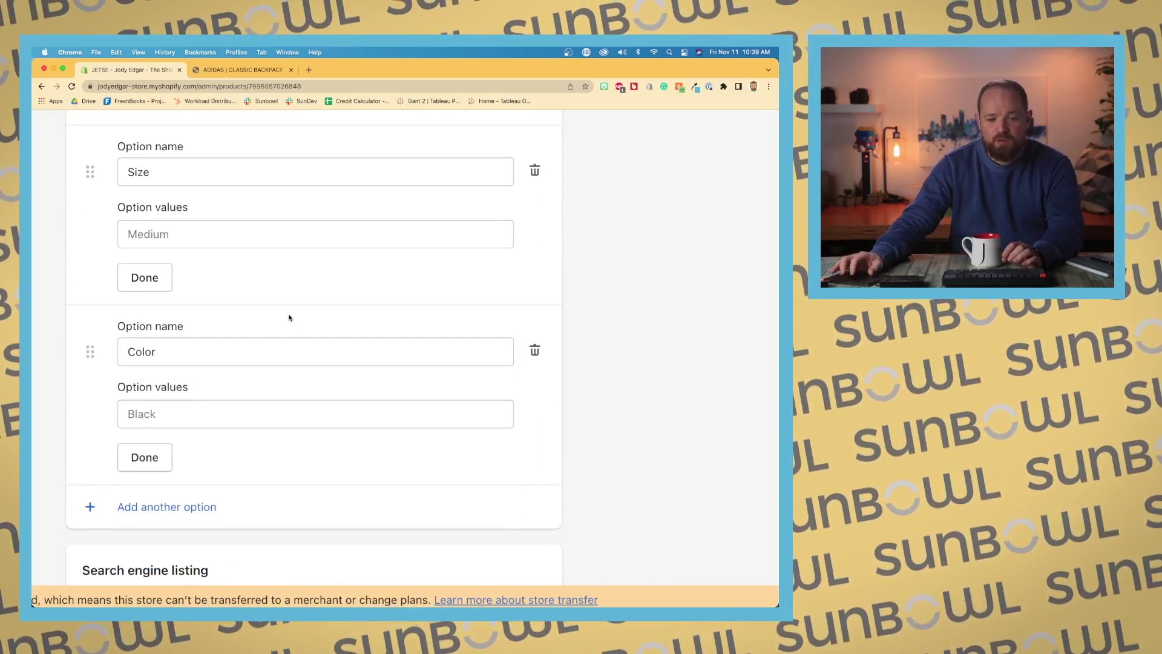
scroll(306, 316, "up", 2)
scroll(306, 315, "down", 3)
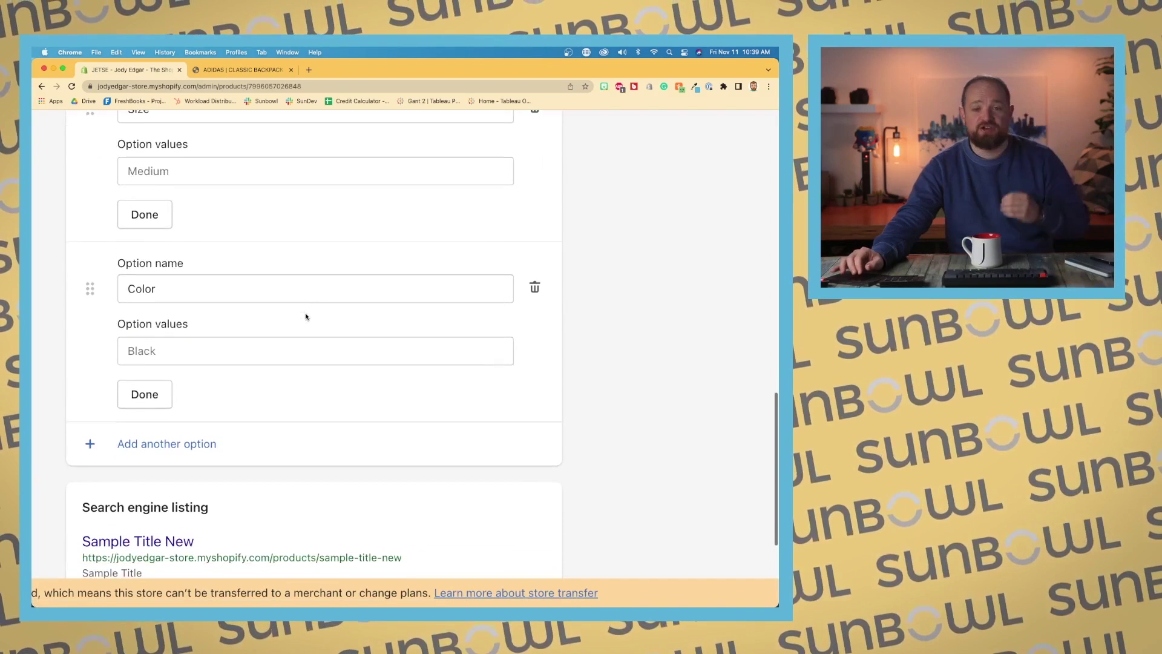
scroll(306, 316, "down", 1)
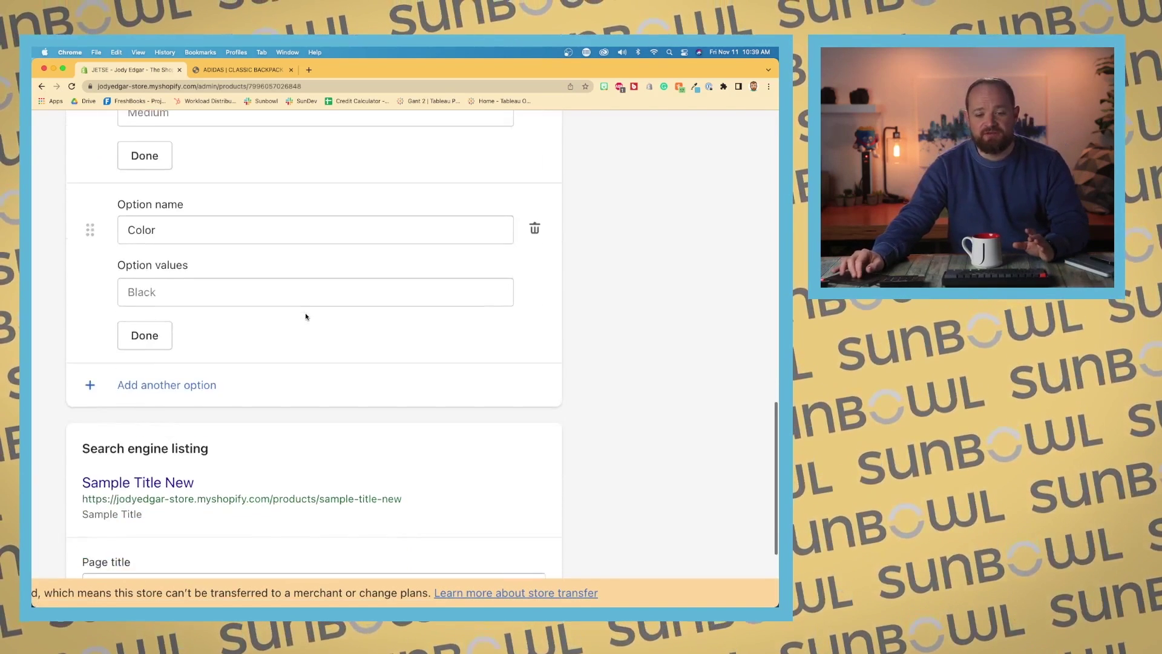
scroll(306, 315, "up", 5)
scroll(306, 315, "down", 4)
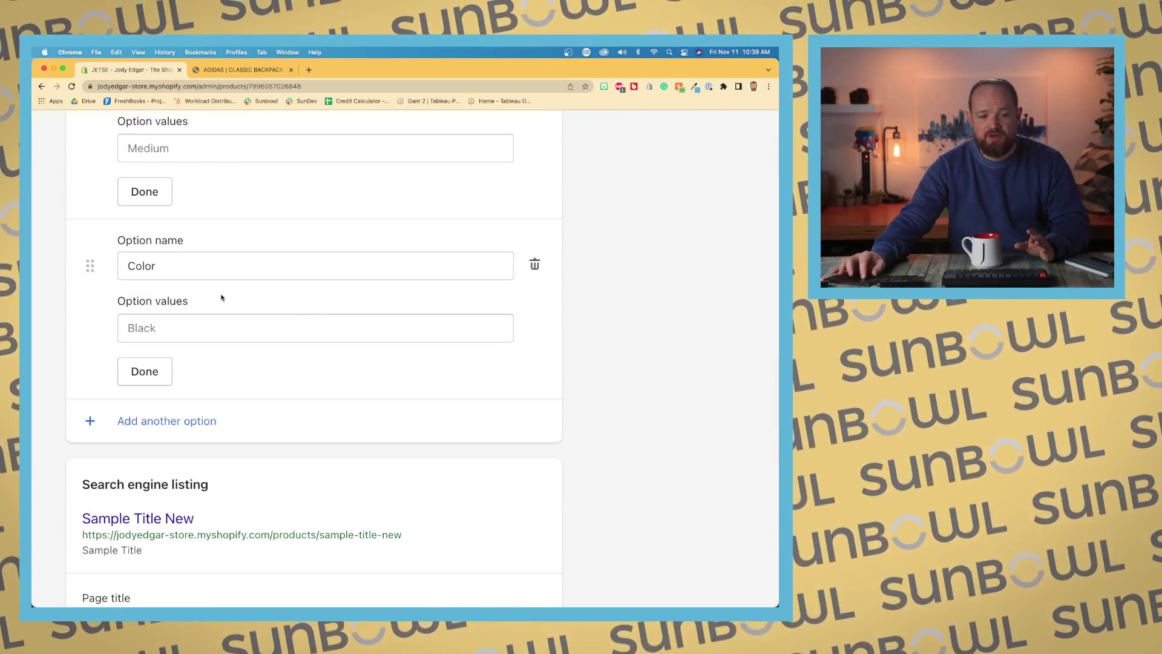
scroll(222, 267, "up", 2)
- Enter Size values Medium, Small and Large, move Small above Medium, and start the Color value
left_click(187, 232)
type("Medium")
left_click(197, 267)
type("Small")
left_click(219, 305)
type("Large")
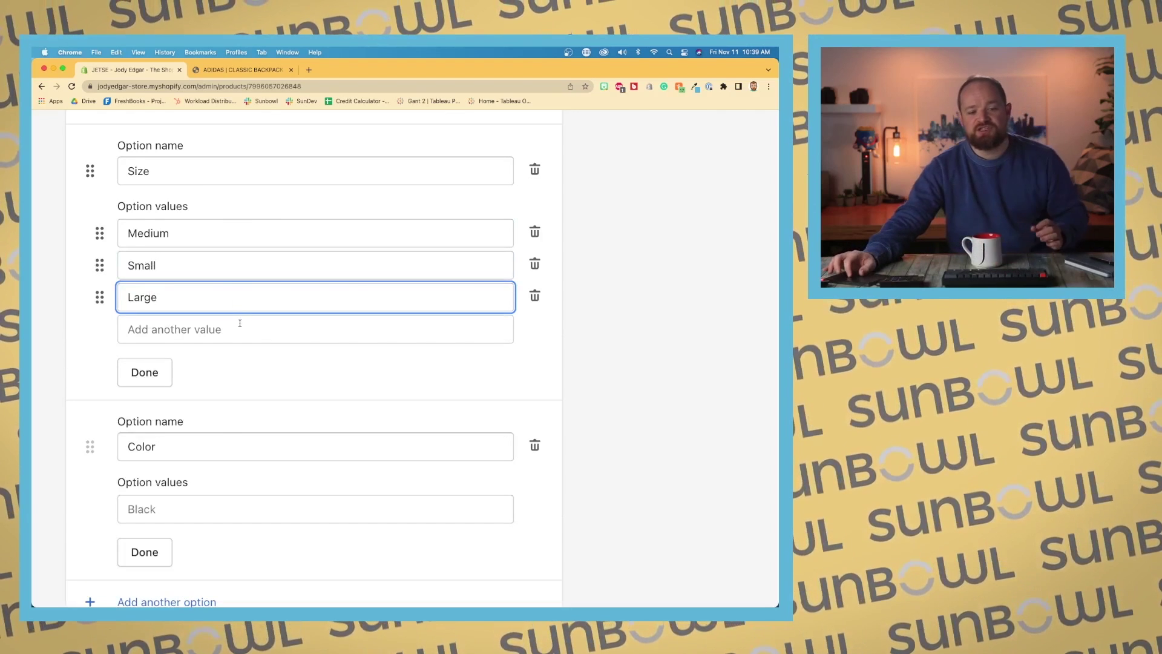
left_click(240, 323)
left_click(579, 335)
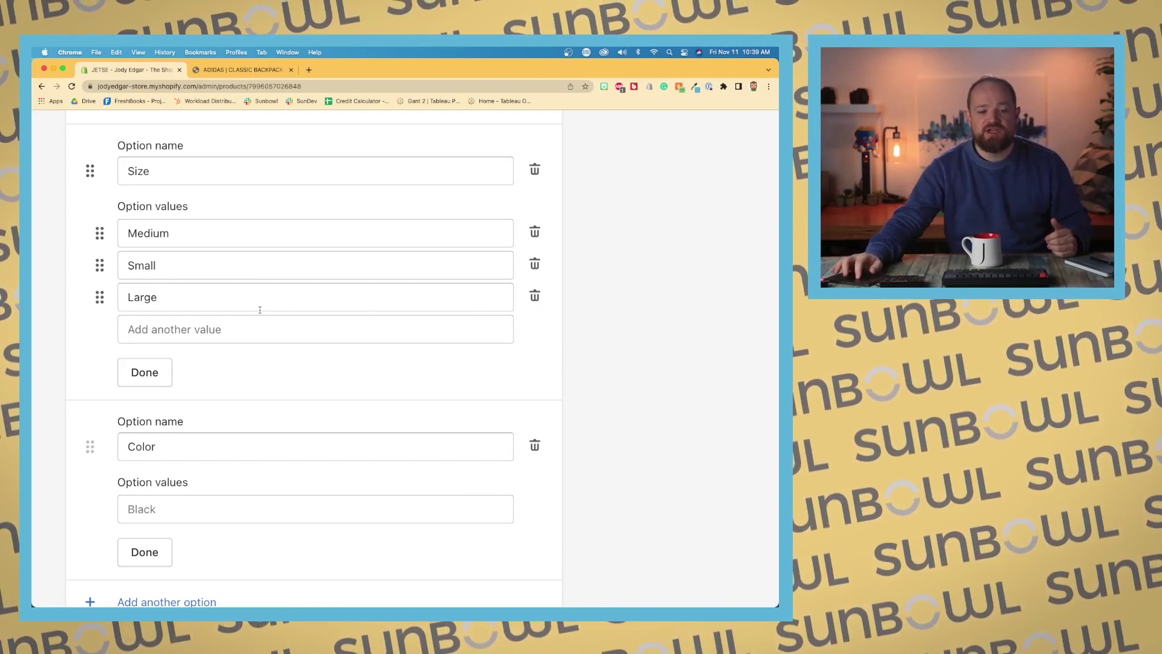
left_click_drag(100, 265, 103, 234)
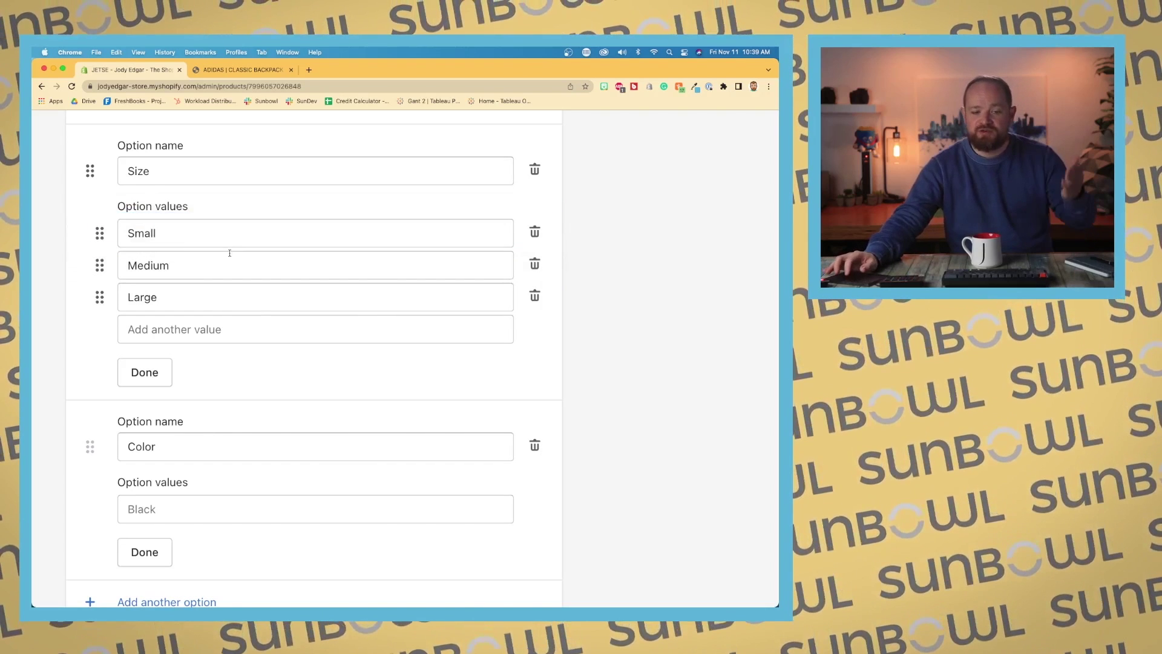
scroll(220, 279, "down", 3)
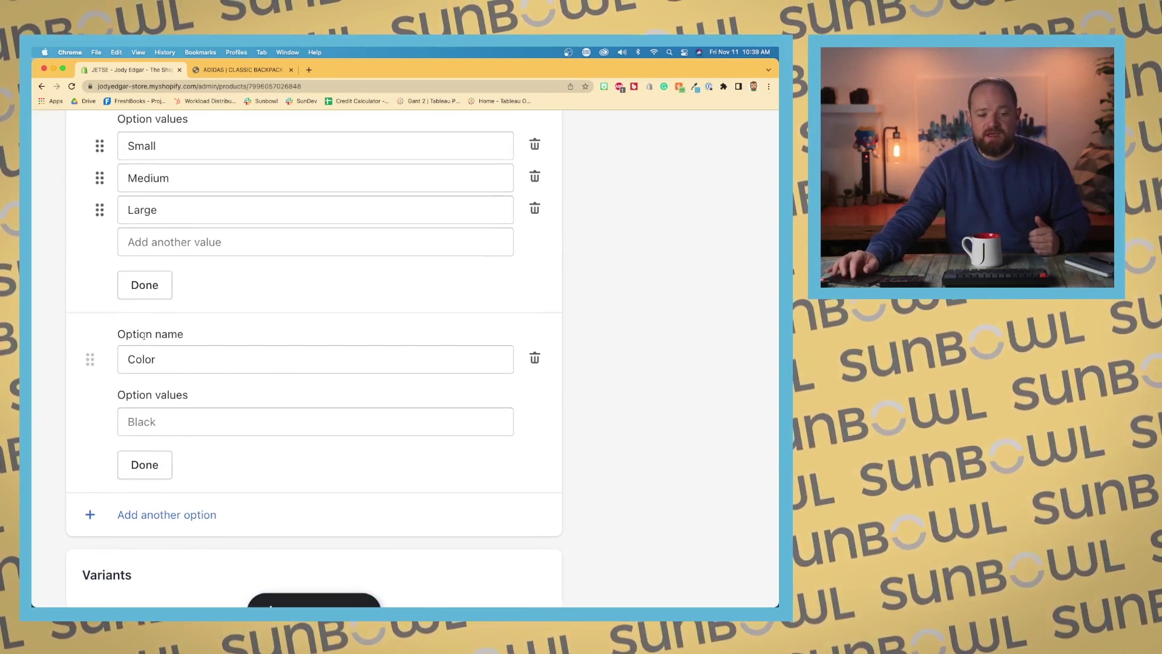
left_click(149, 418)
- Enter Black as the Color value and finish editing both options
type("Black")
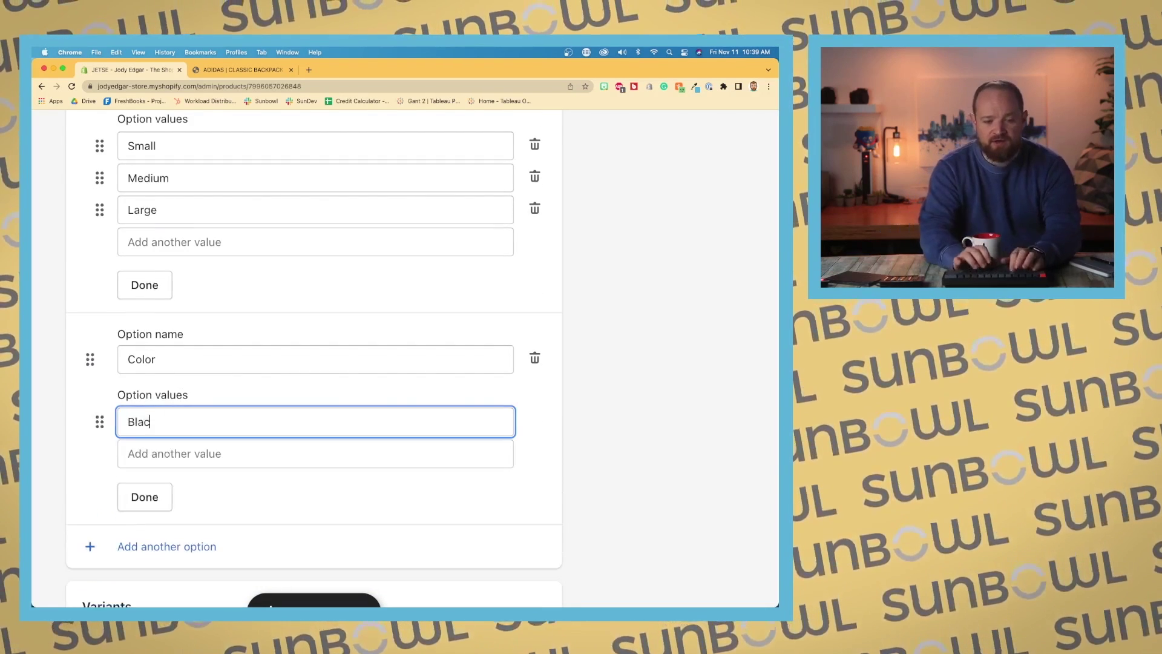
left_click(143, 496)
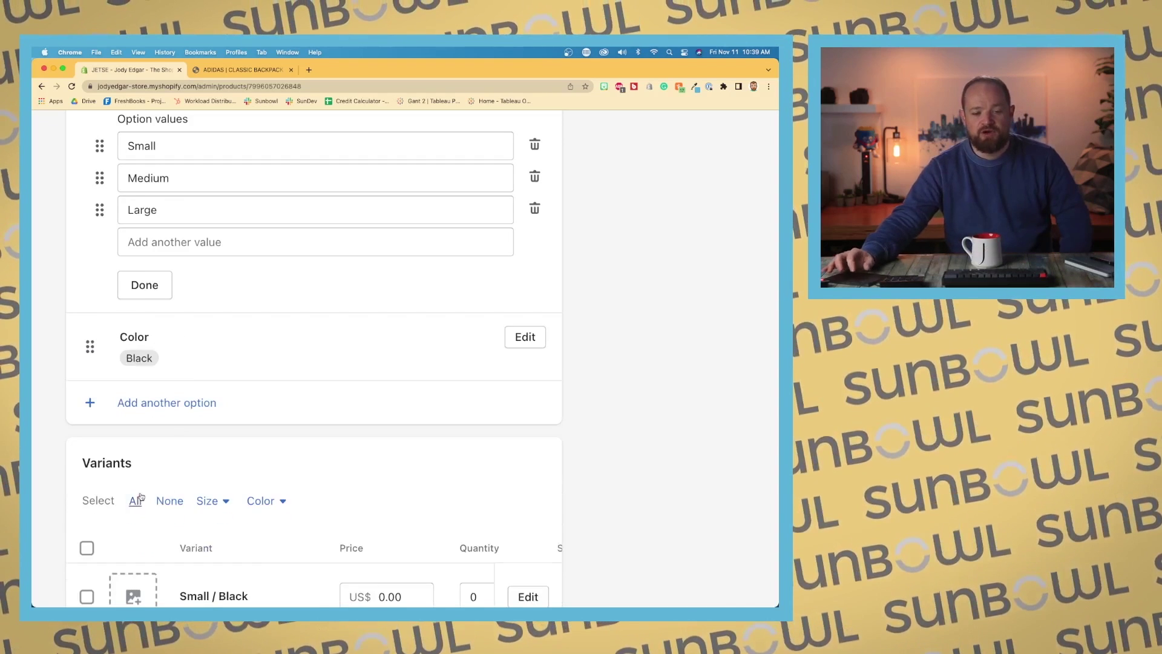
left_click(167, 290)
- Reopen and close the Size option, then scroll down to the three variants list
scroll(263, 242, "up", 3)
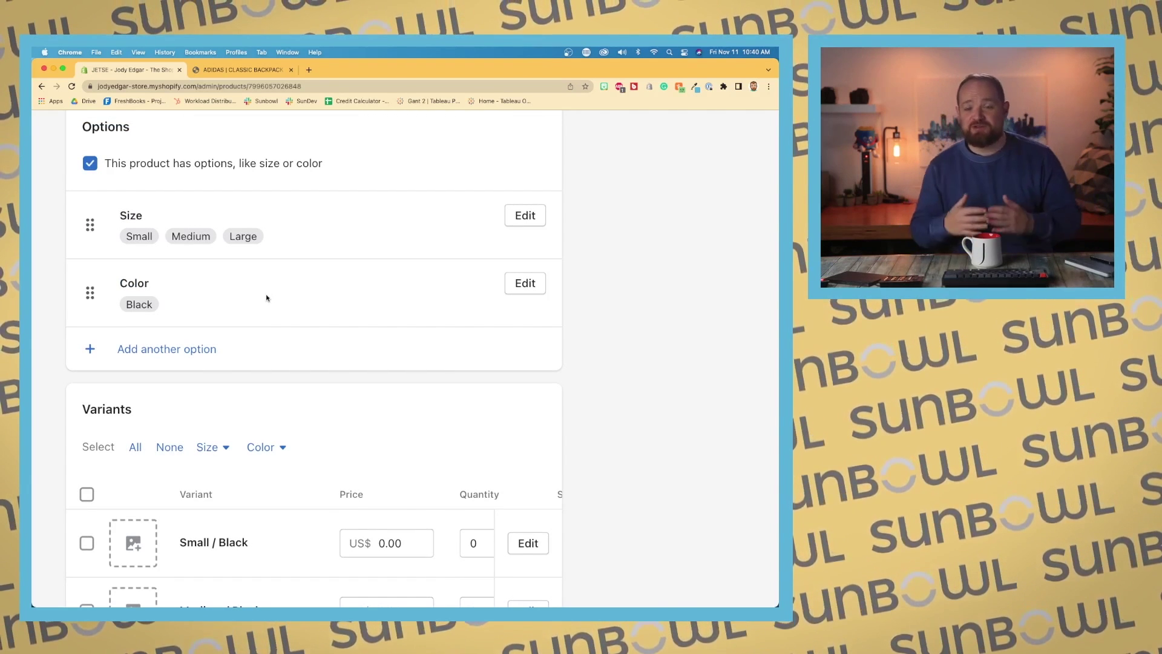
left_click(525, 220)
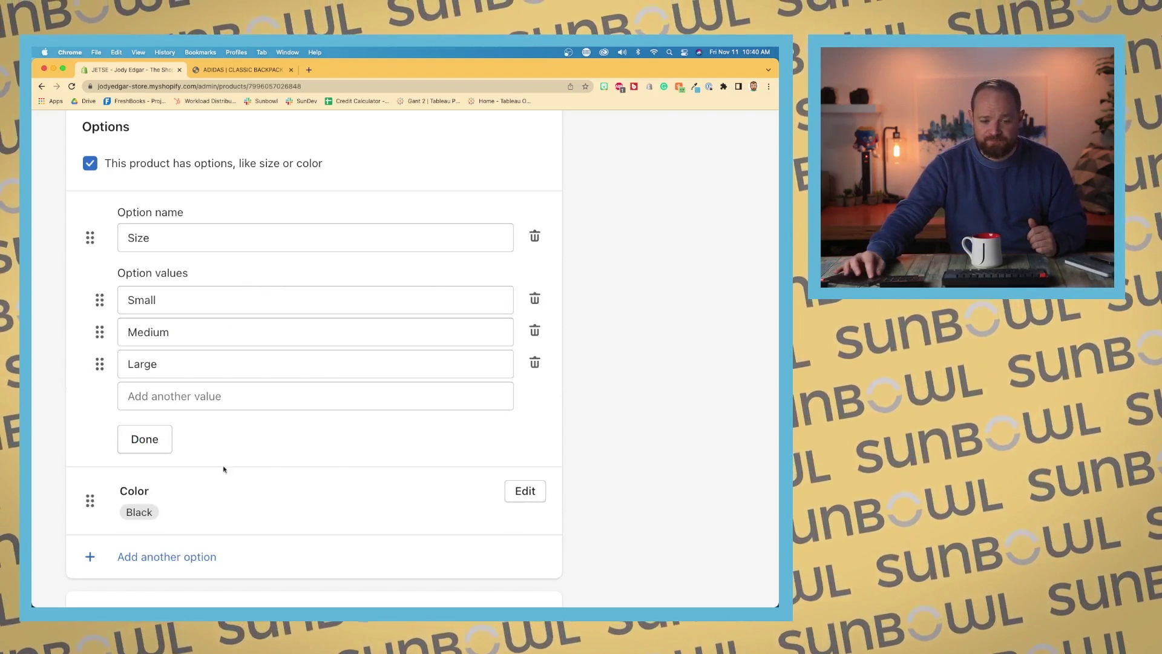
left_click(159, 448)
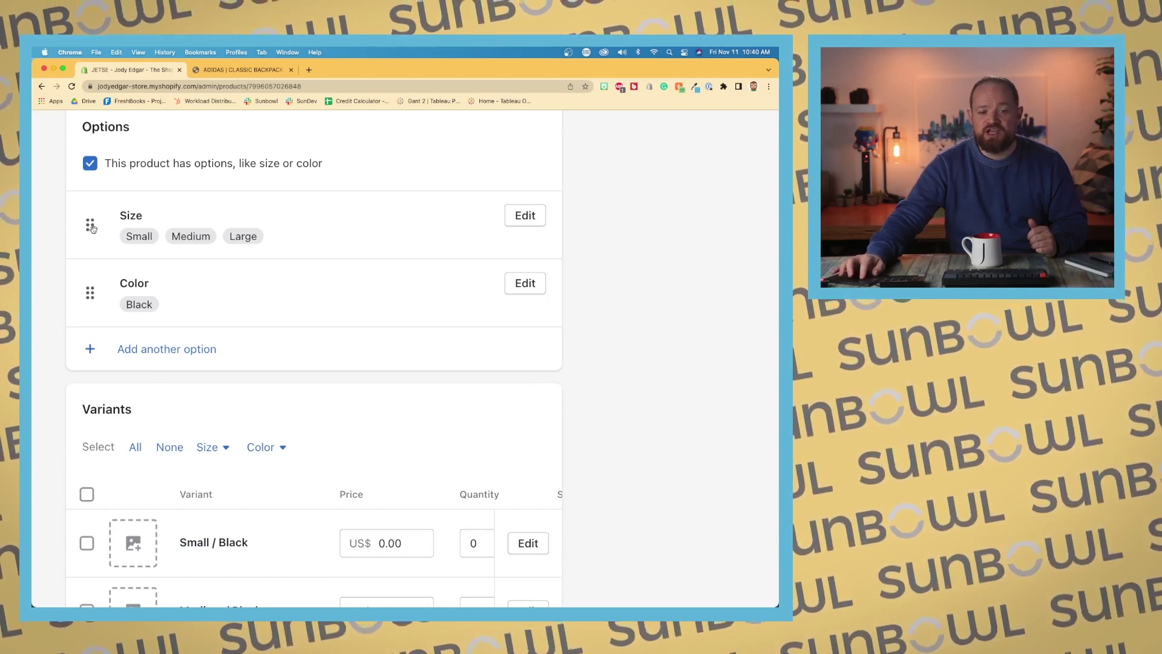
mouse_move(92, 228)
left_mouse_down()
mouse_move(91, 304)
mouse_move(90, 225)
left_mouse_up()
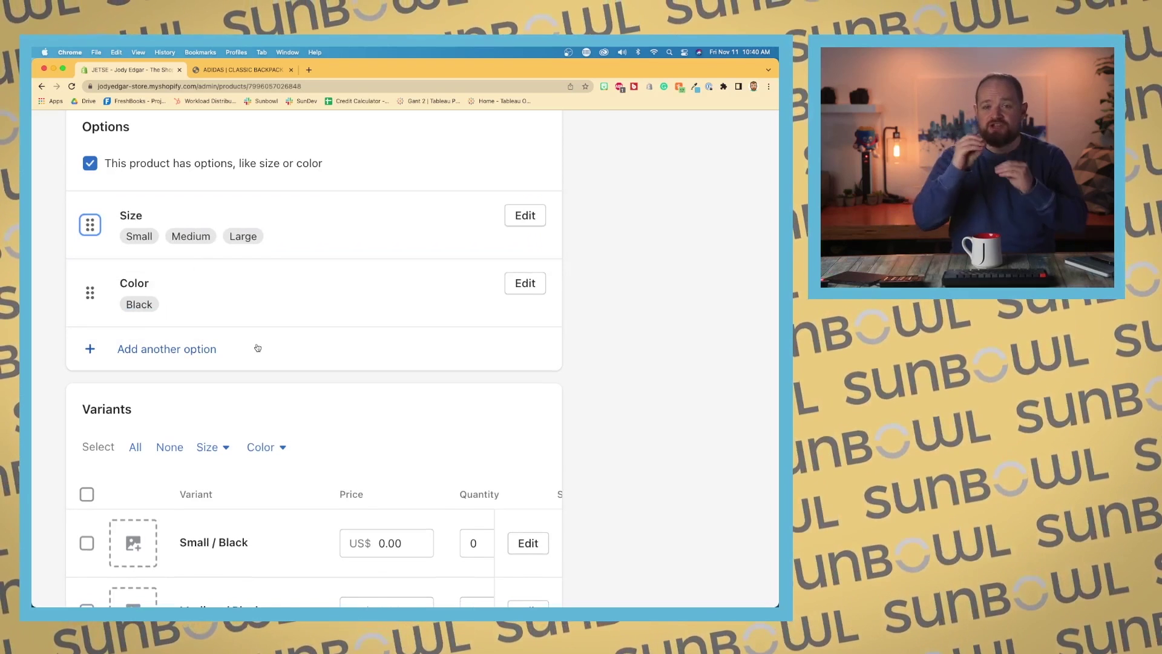
scroll(258, 348, "down", 3)
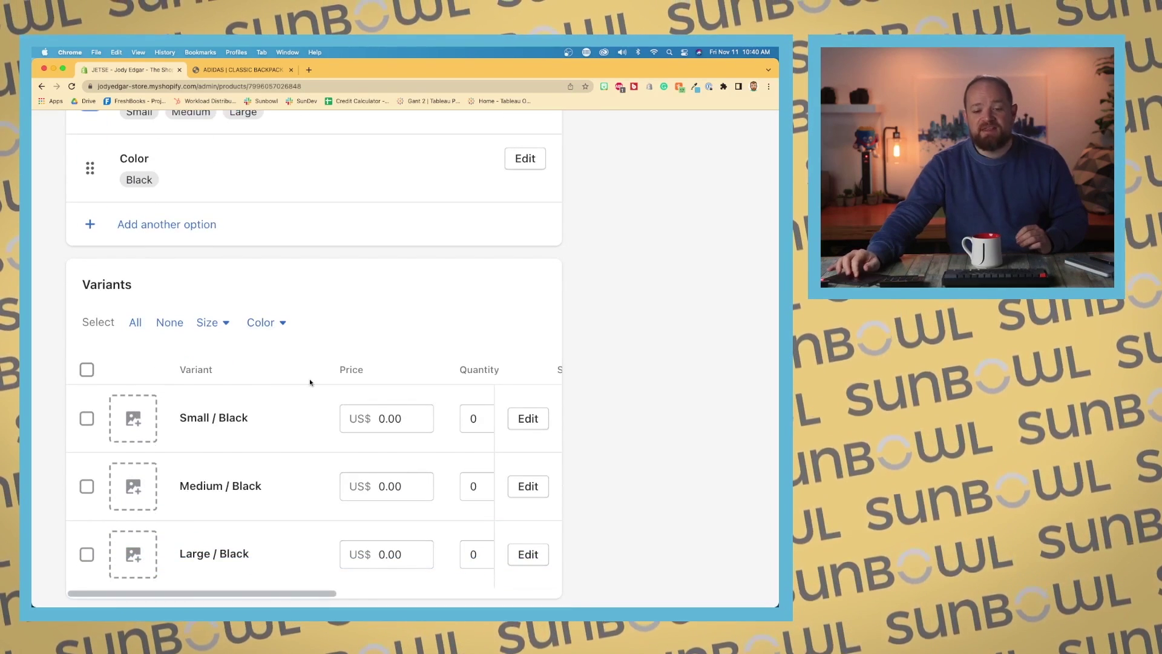
scroll(311, 382, "down", 2)
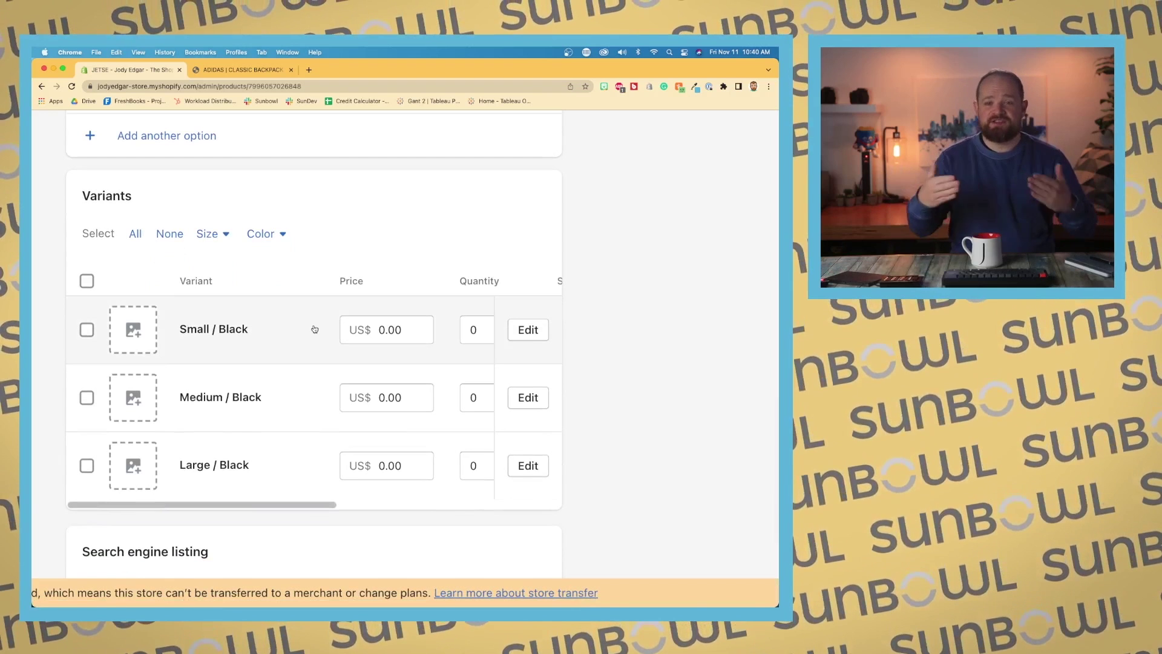
scroll(314, 329, "down", 1)
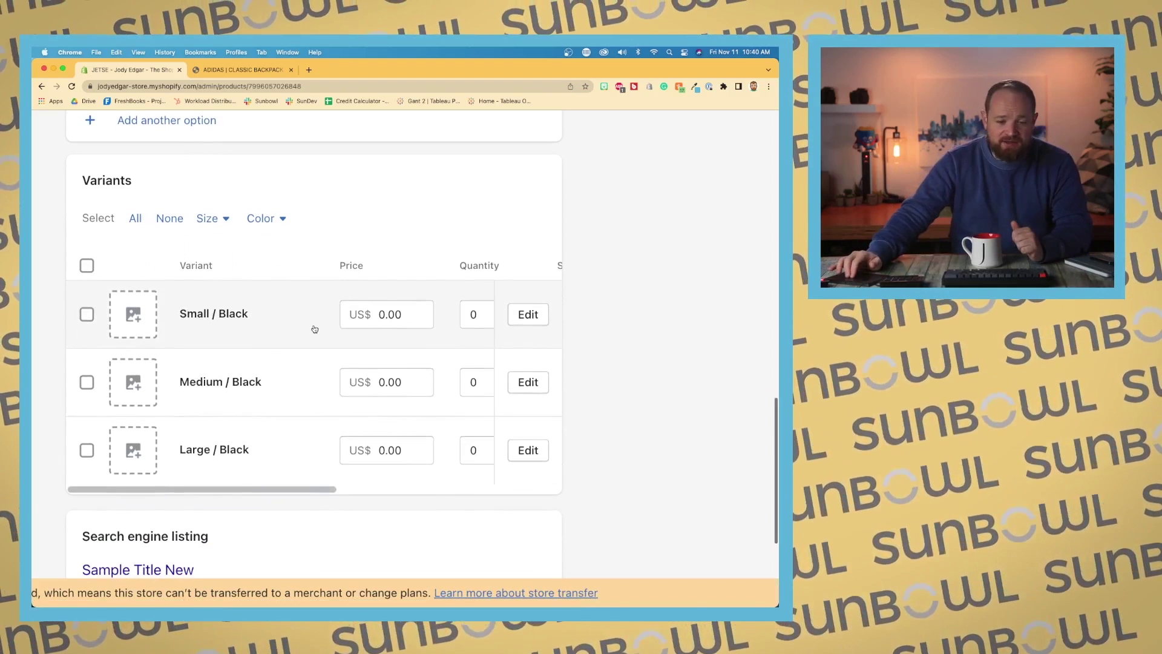
- Select and deselect the Small / Black variant, then open and cancel its image picker
left_click(290, 315)
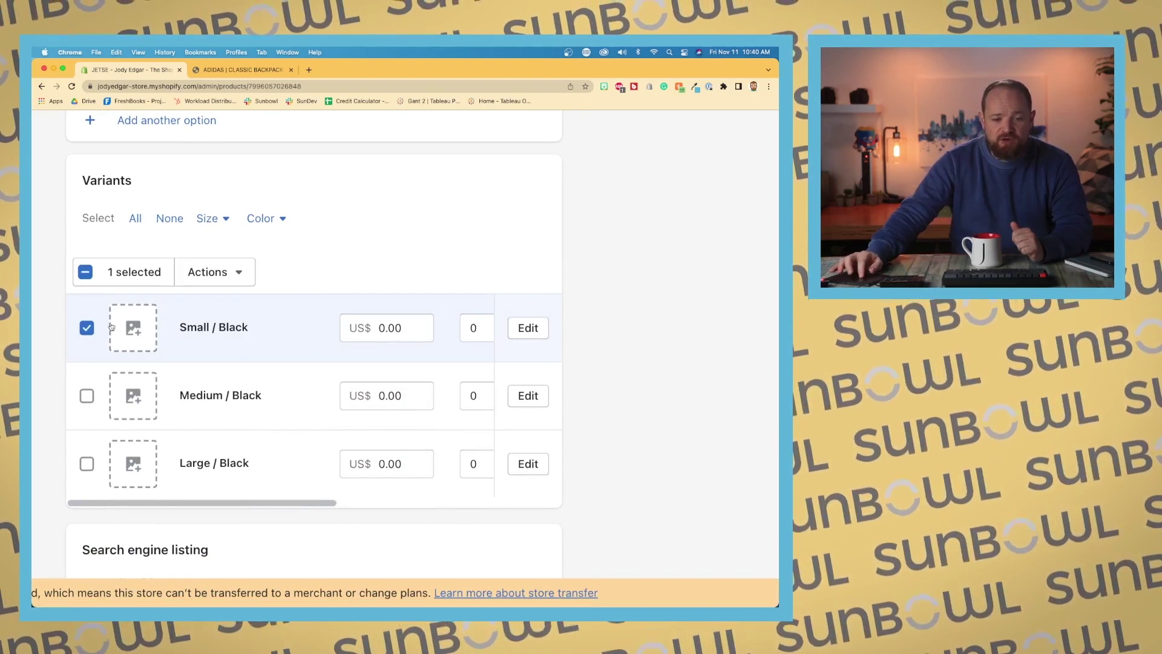
left_click(87, 329)
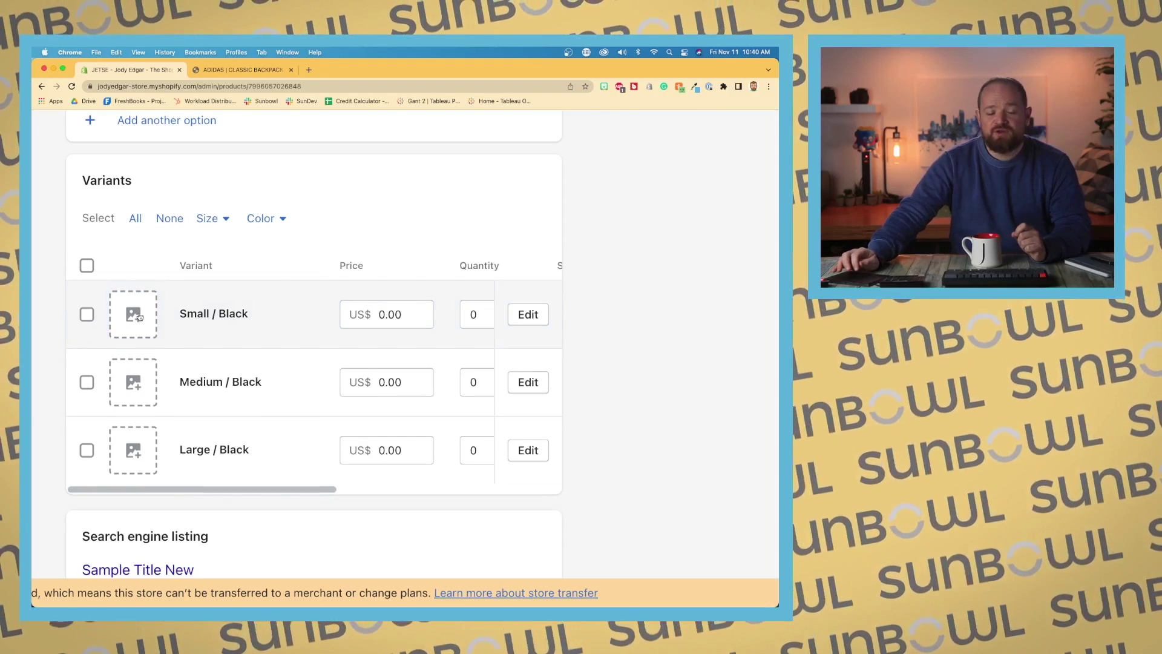
left_click(138, 317)
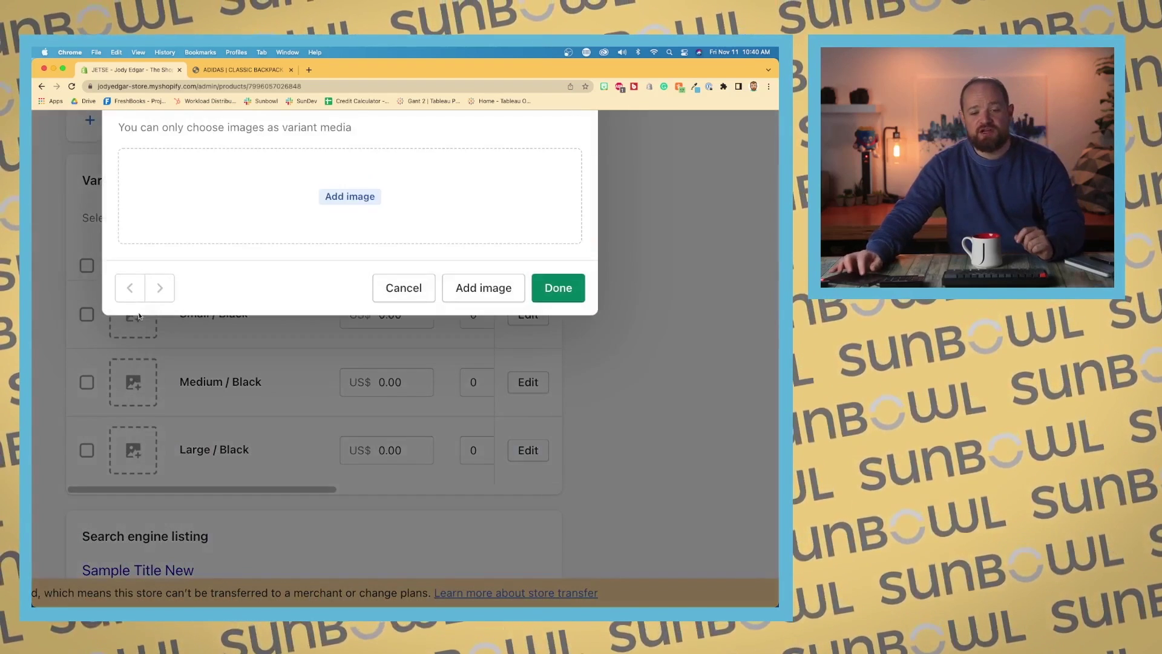
left_click(402, 287)
- Scroll through the variants table, including its columns to the right
scroll(331, 350, "up", 15)
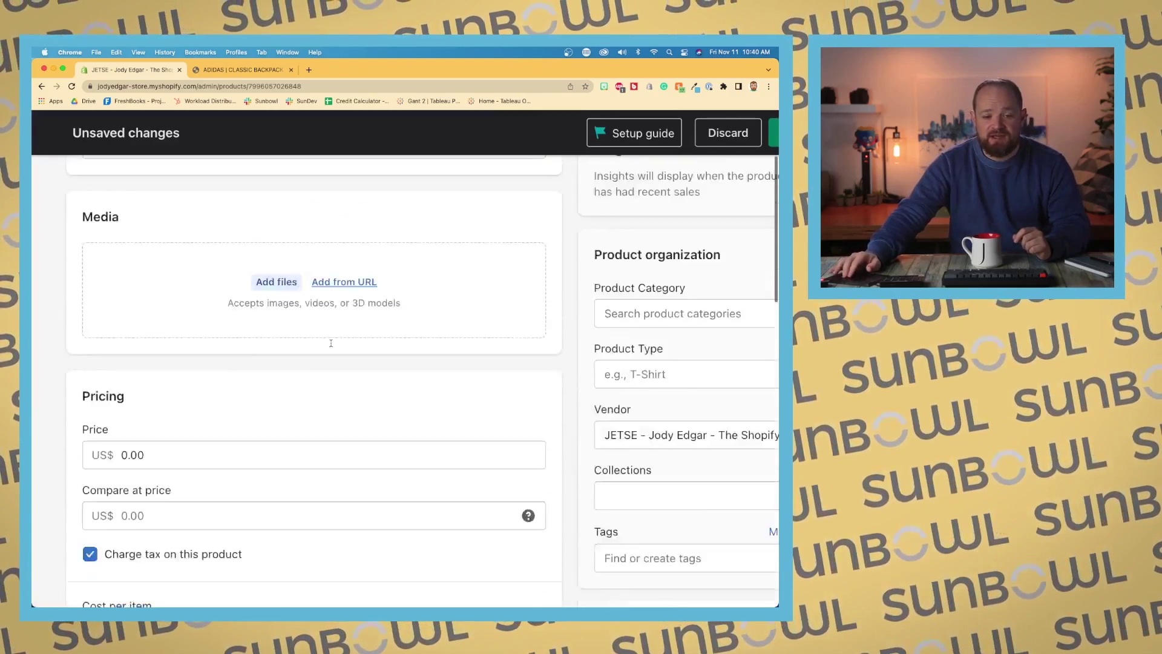
scroll(331, 346, "down", 15)
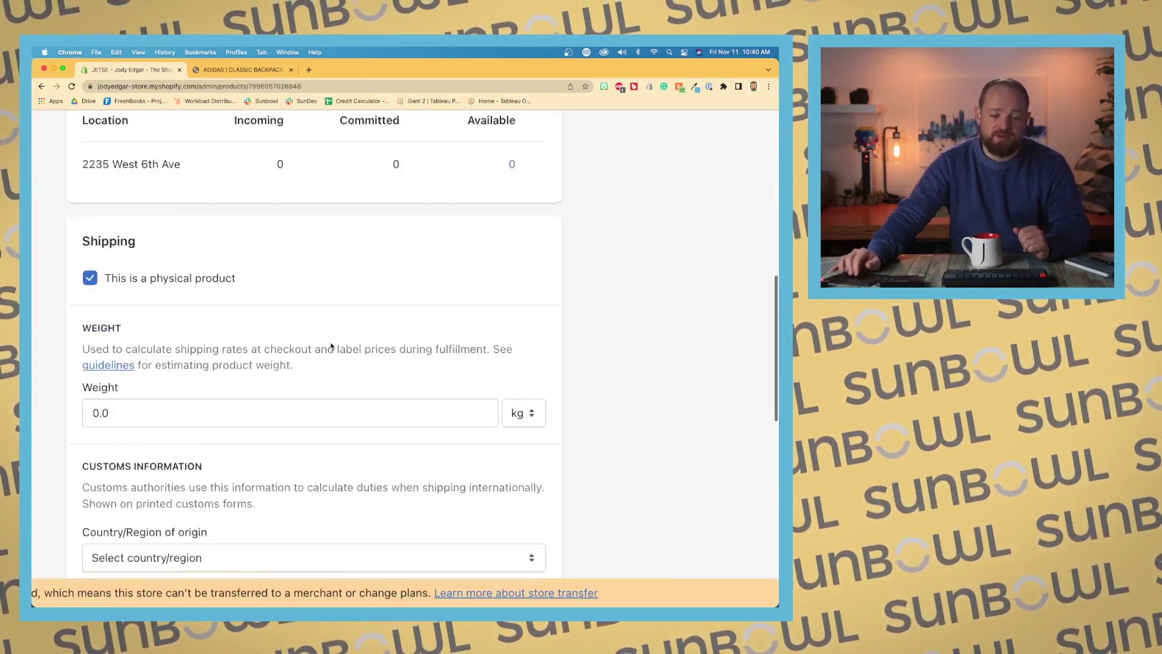
scroll(222, 412, "down", 1)
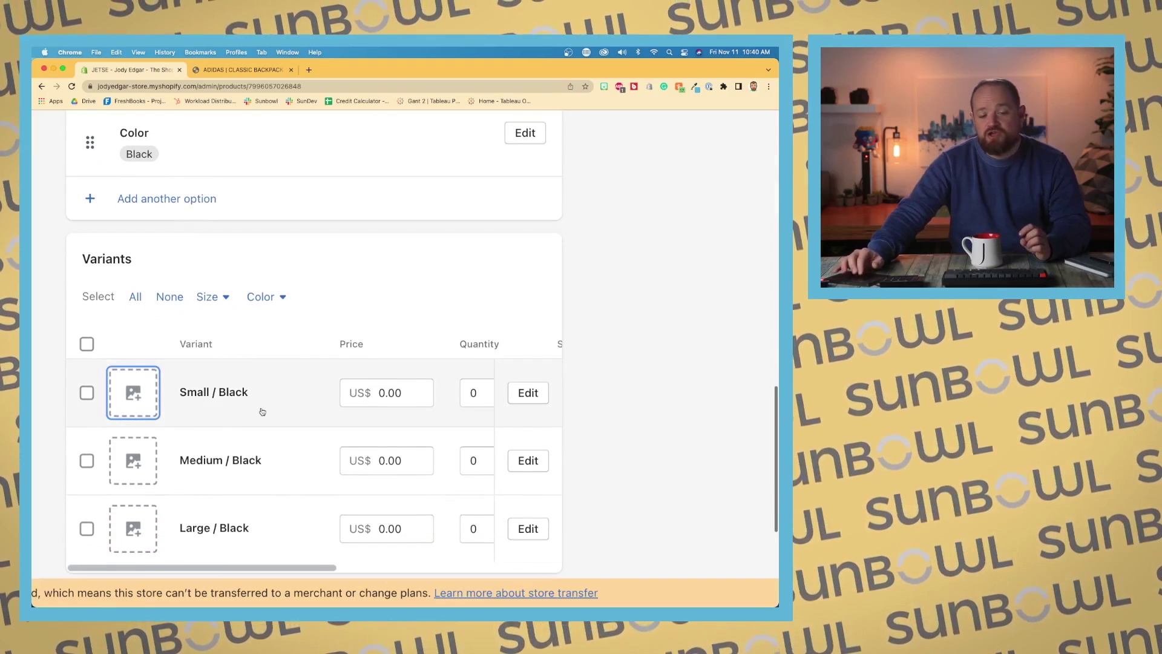
scroll(260, 410, "right", 3)
scroll(304, 410, "right", 4)
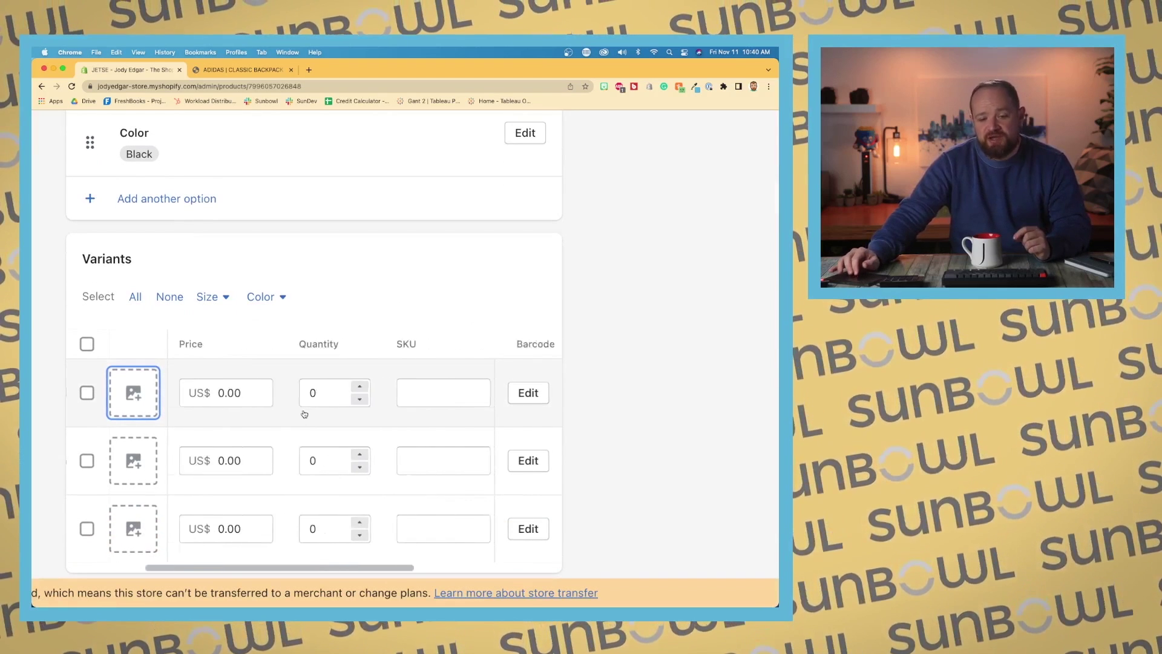
scroll(378, 400, "right", 6)
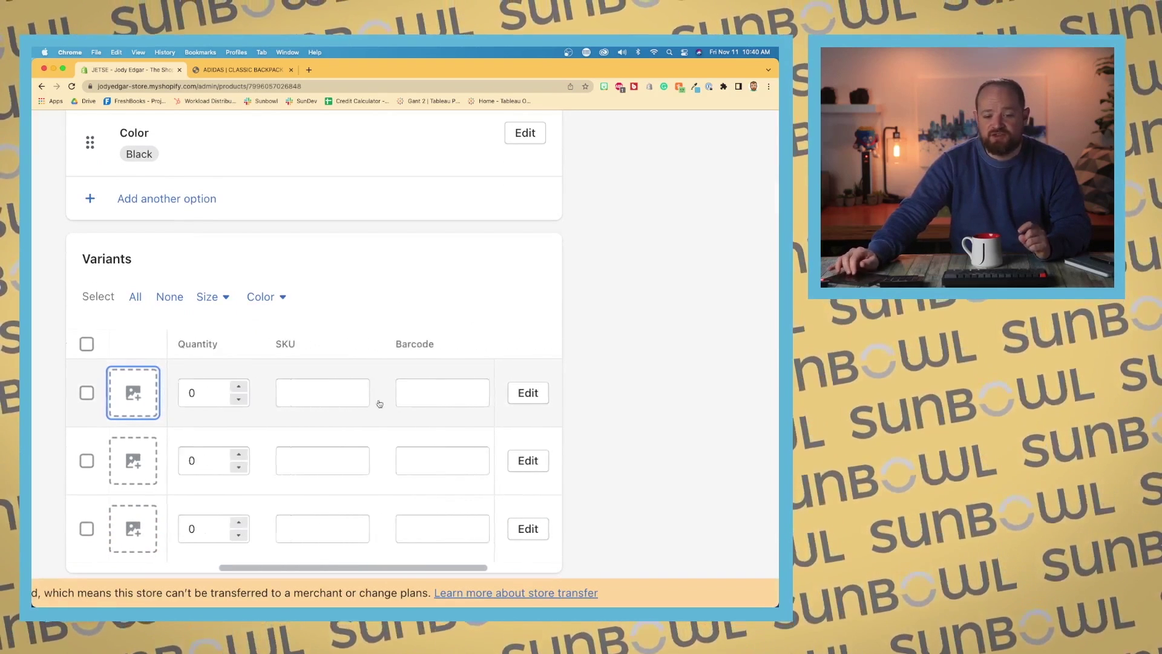
scroll(380, 399, "left", 3)
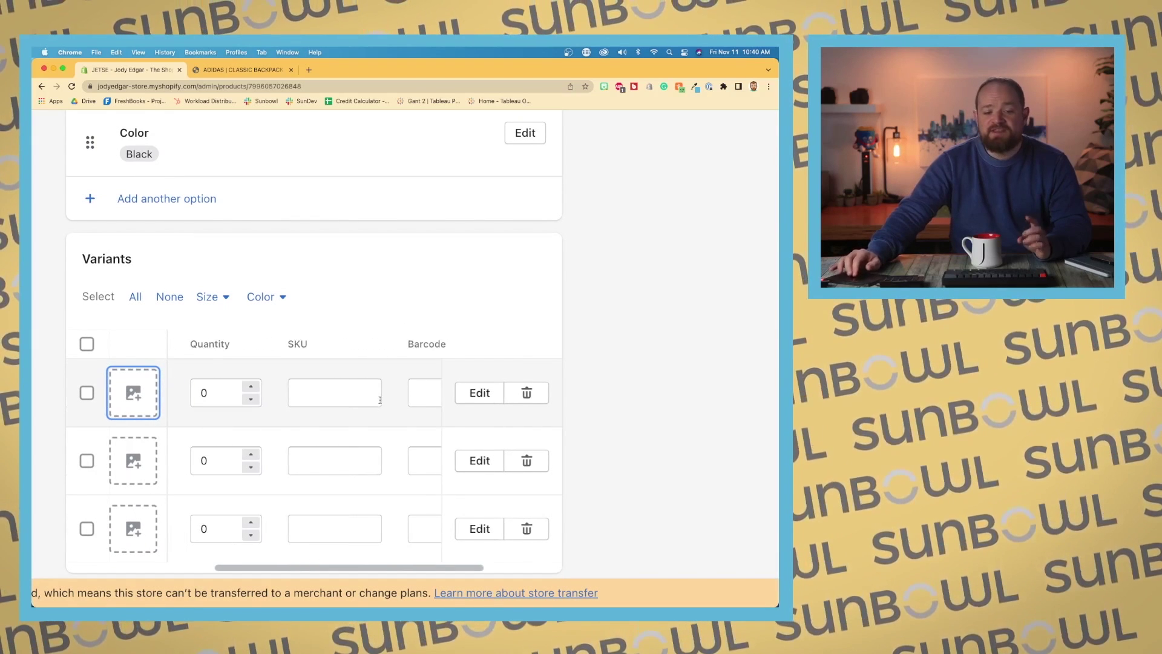
scroll(382, 401, "down", 2)
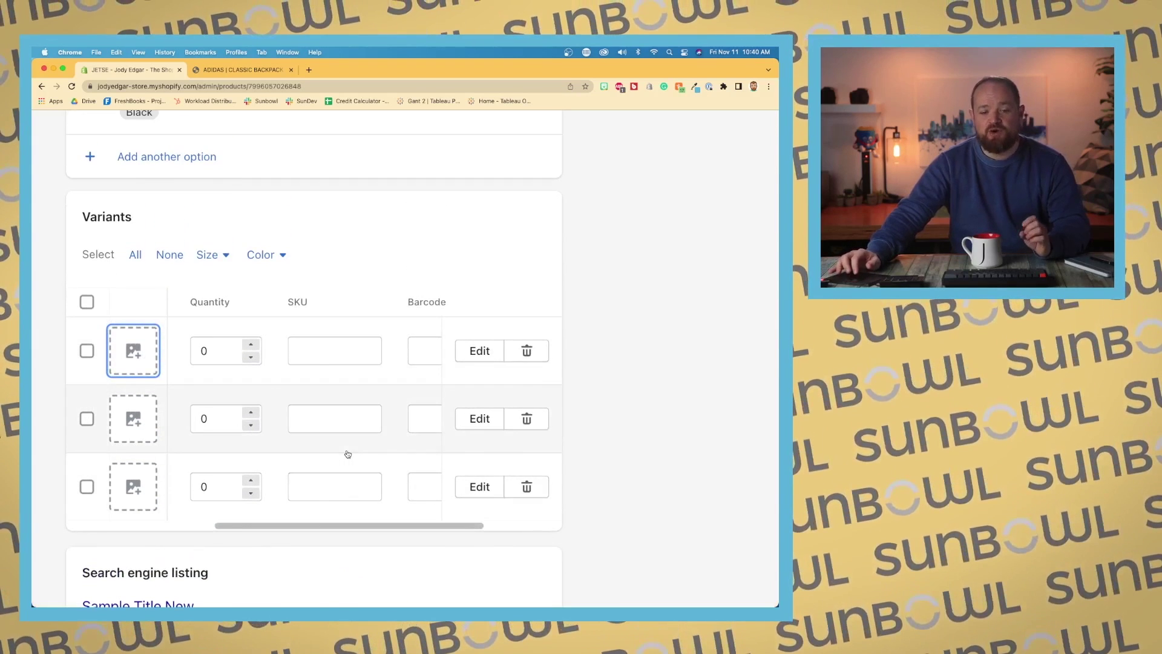
scroll(347, 454, "down", 2)
scroll(348, 454, "up", 15)
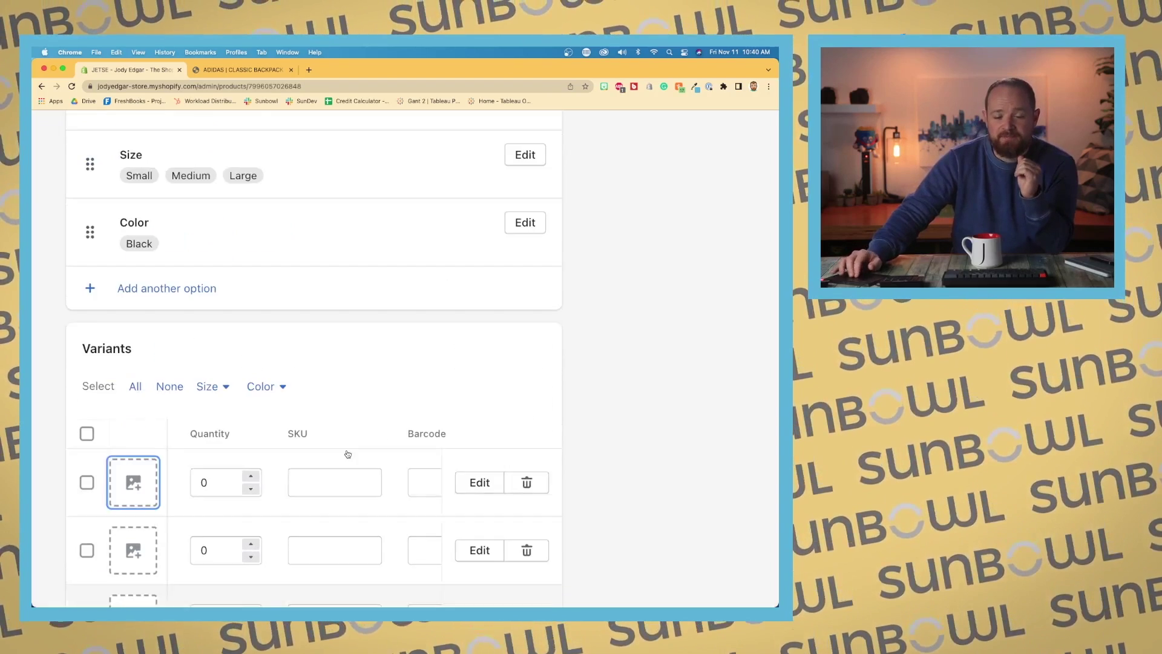
- Zoom out the page and save the product with its three variants
key("super+minus")
key("super+minus")
left_click(663, 124)
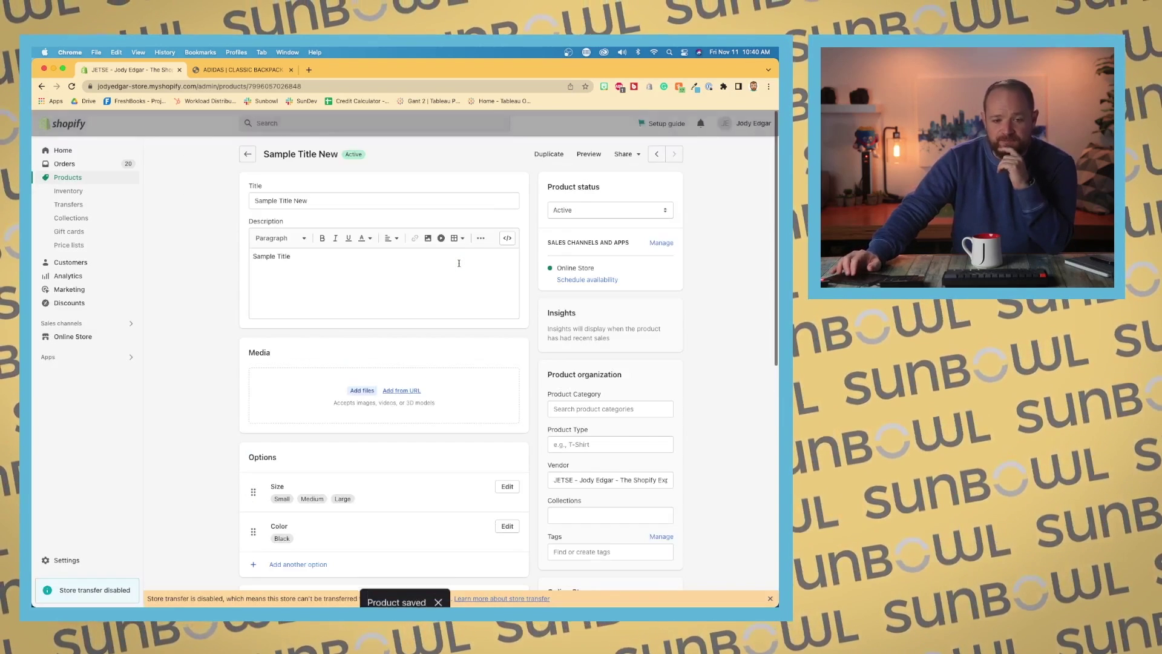
scroll(460, 267, "down", 10)
scroll(460, 267, "up", 2)
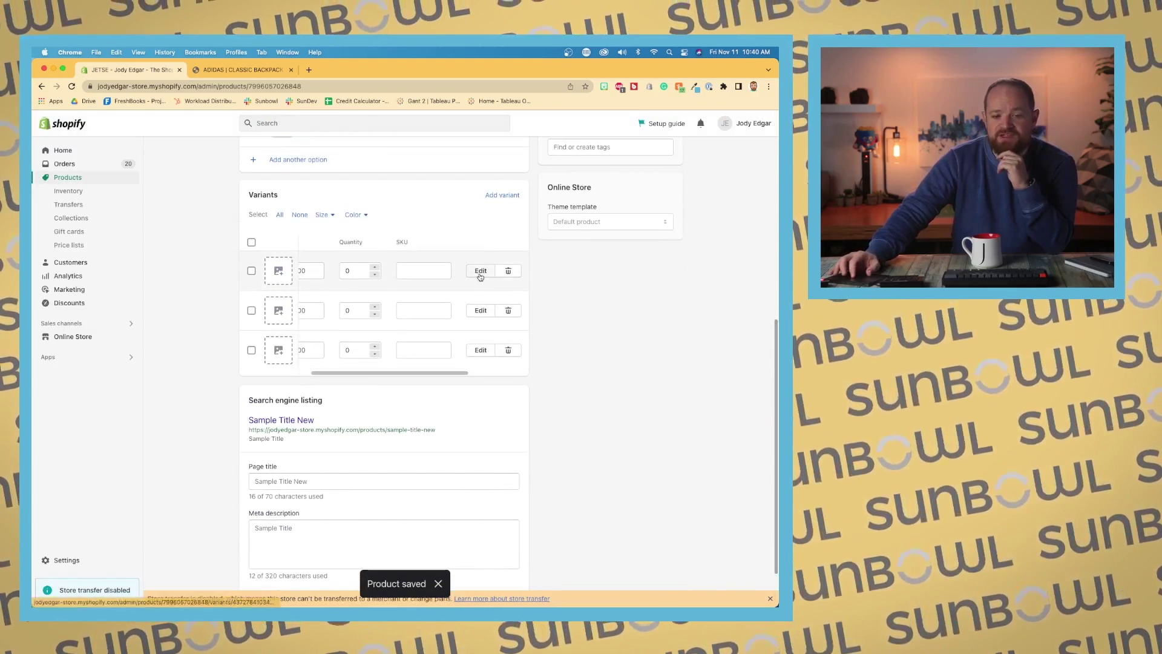
- Open the Small / Black variant and inspect its Committed and Available stock without changing it
left_click(478, 272)
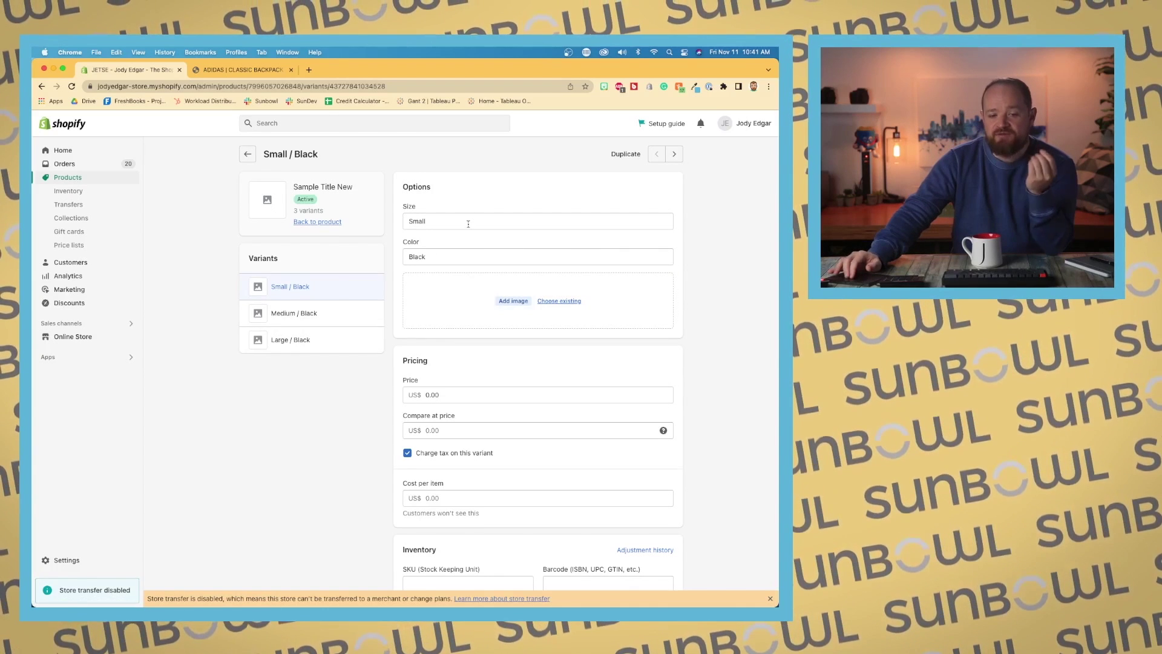
scroll(468, 227, "down", 3)
scroll(470, 212, "down", 2)
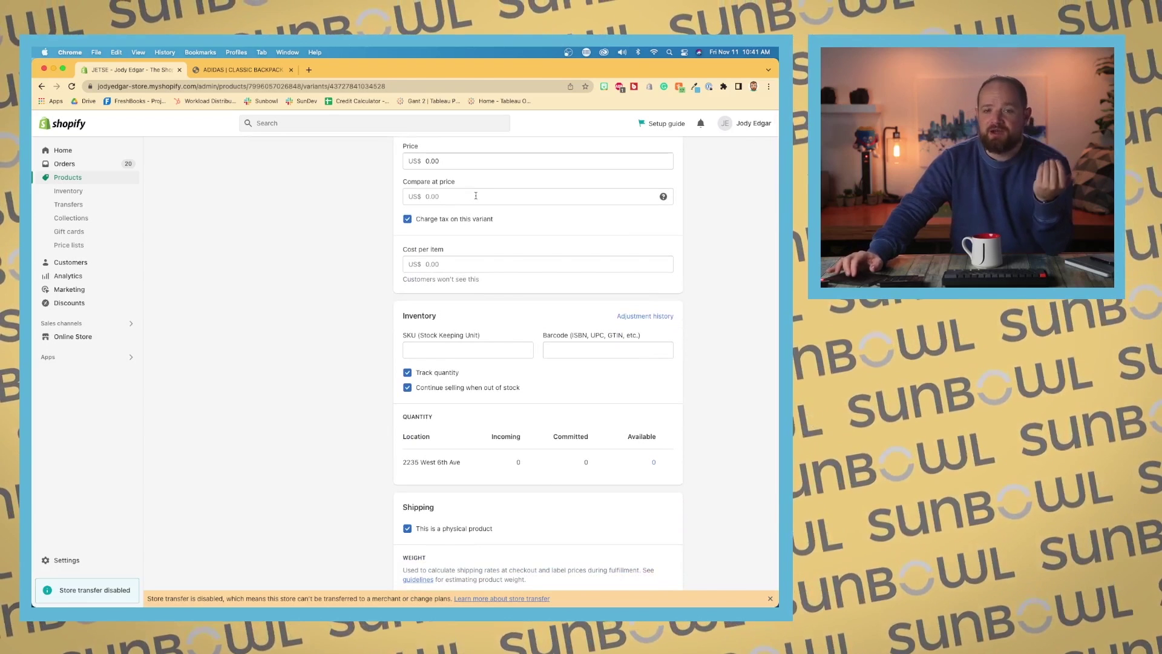
scroll(476, 196, "down", 1)
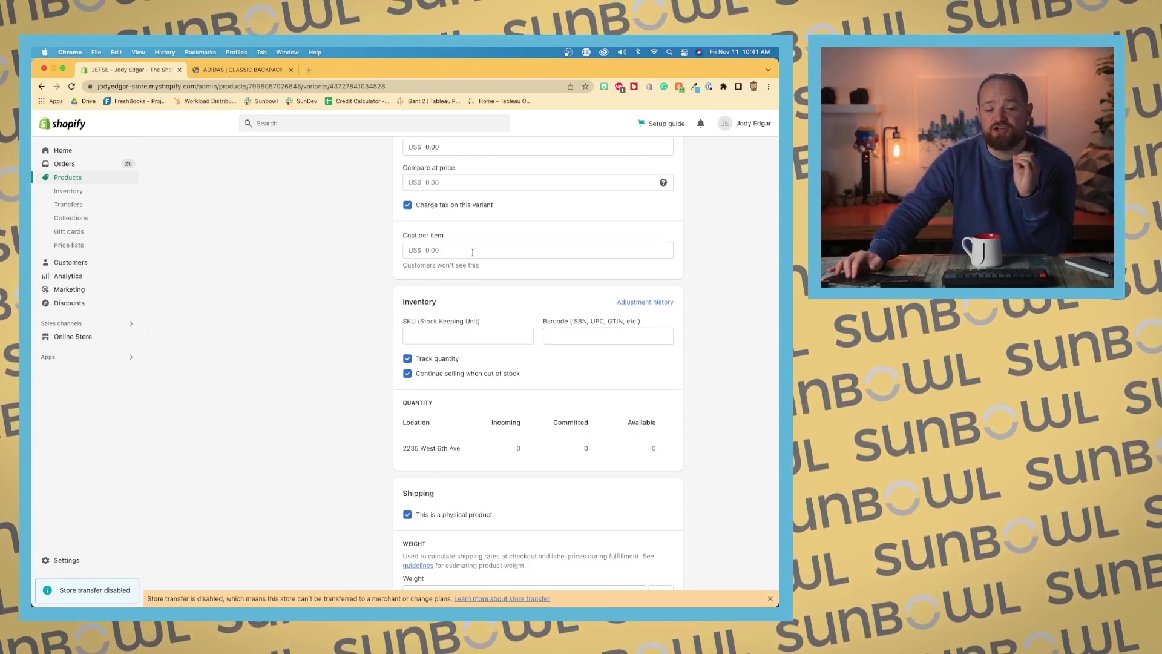
scroll(617, 249, "down", 2)
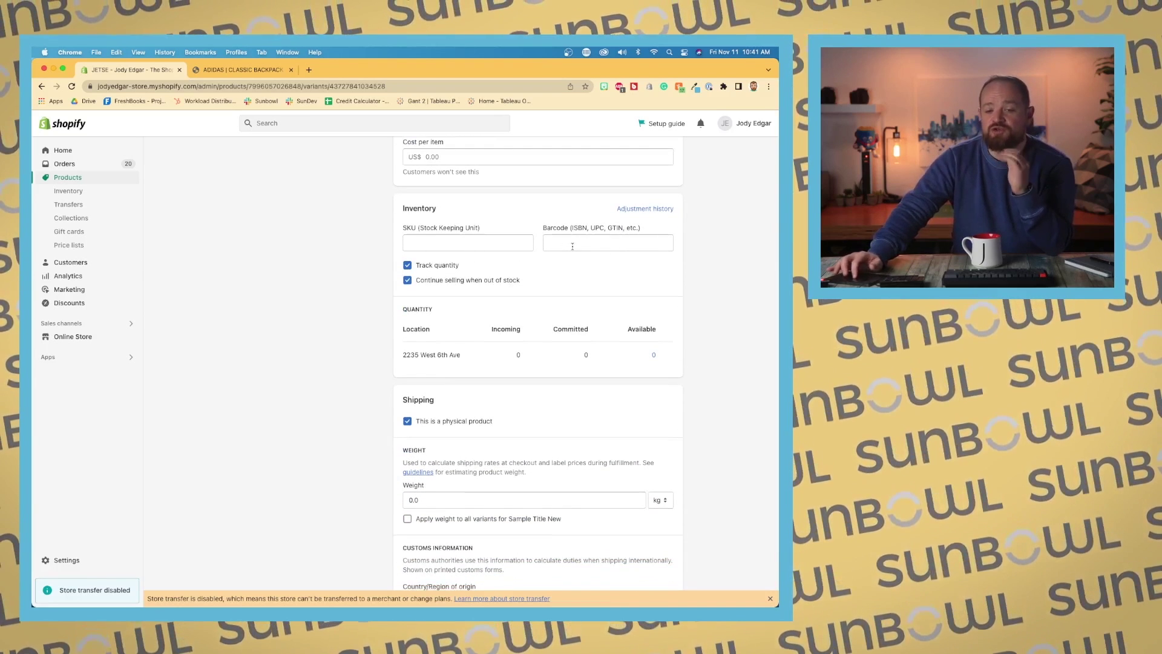
scroll(462, 269, "down", 2)
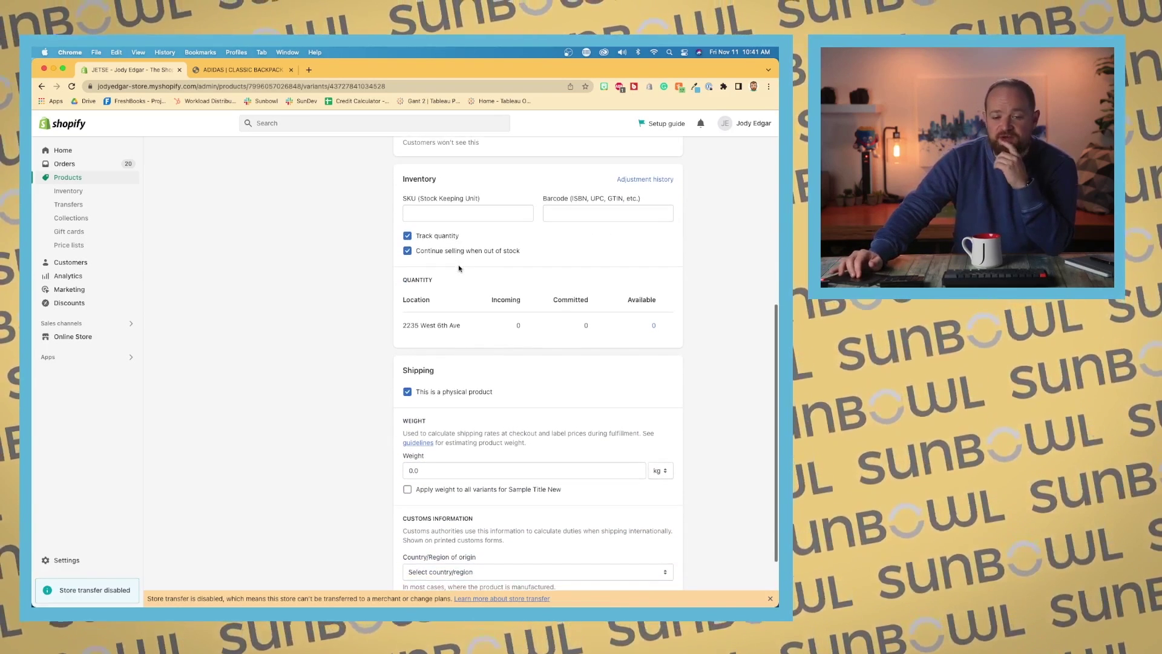
scroll(459, 268, "down", 2)
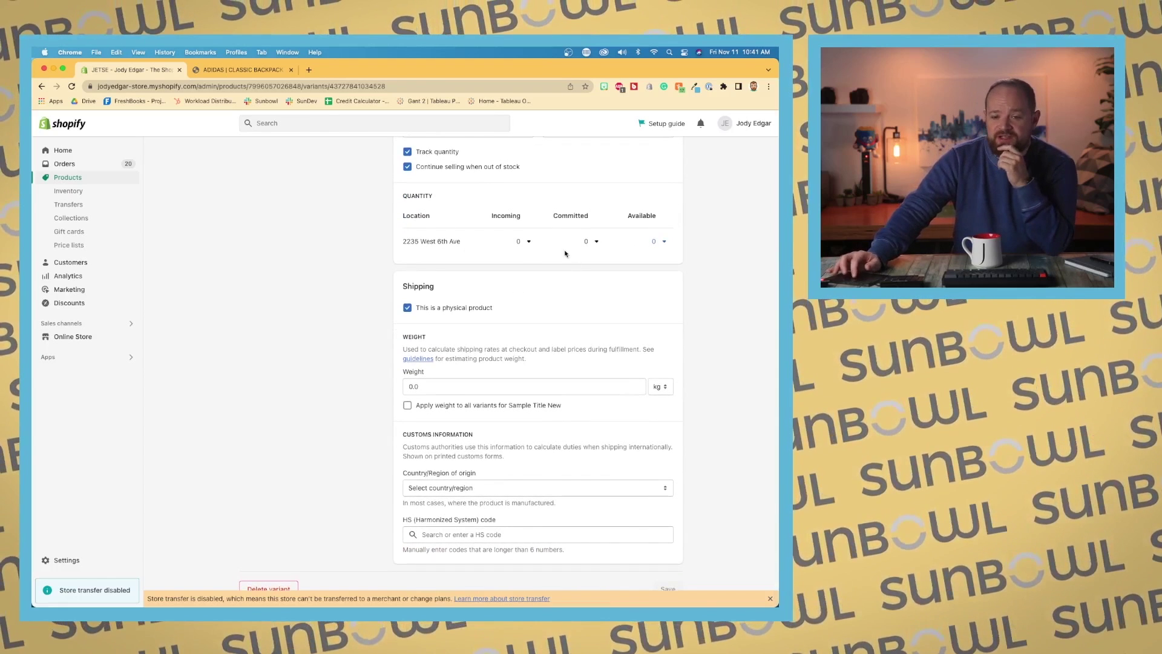
left_click(593, 241)
left_click(657, 242)
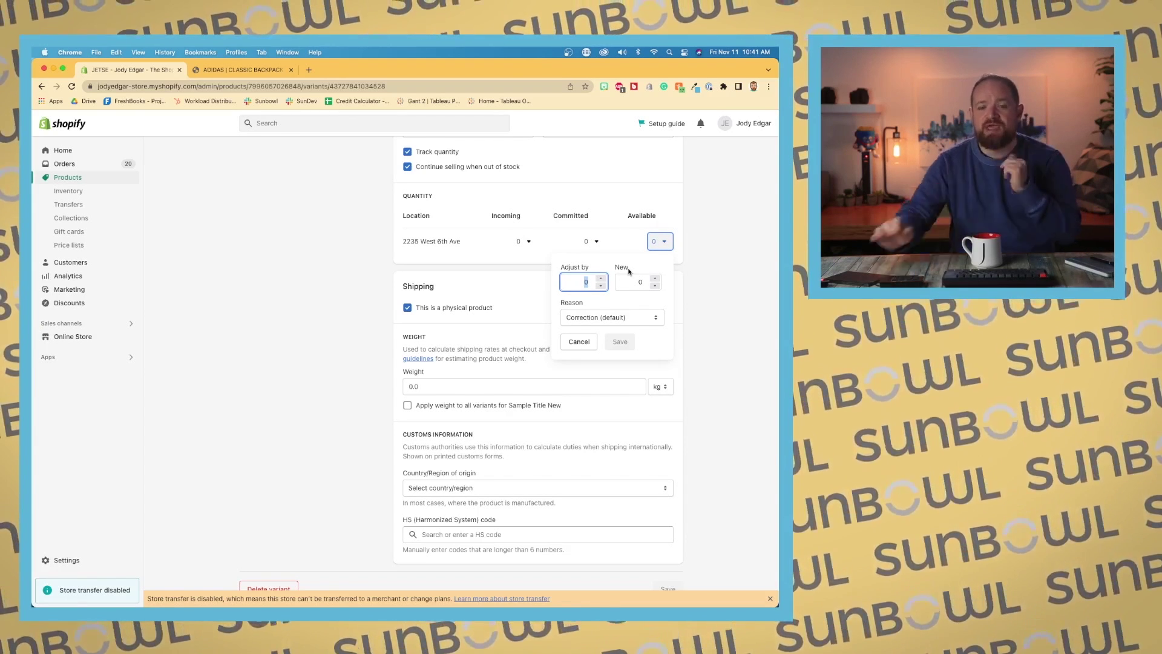
left_click(682, 268)
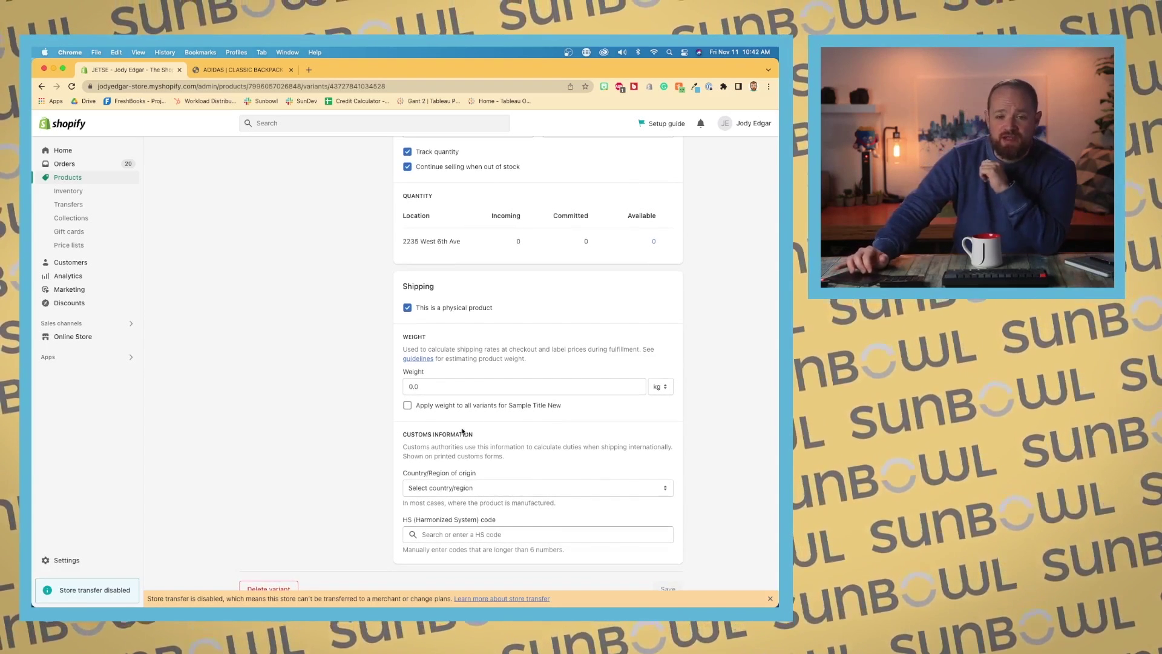
- Open the Medium / Black variant, then the Large / Black variant page
scroll(463, 431, "up", 10)
left_click(340, 312)
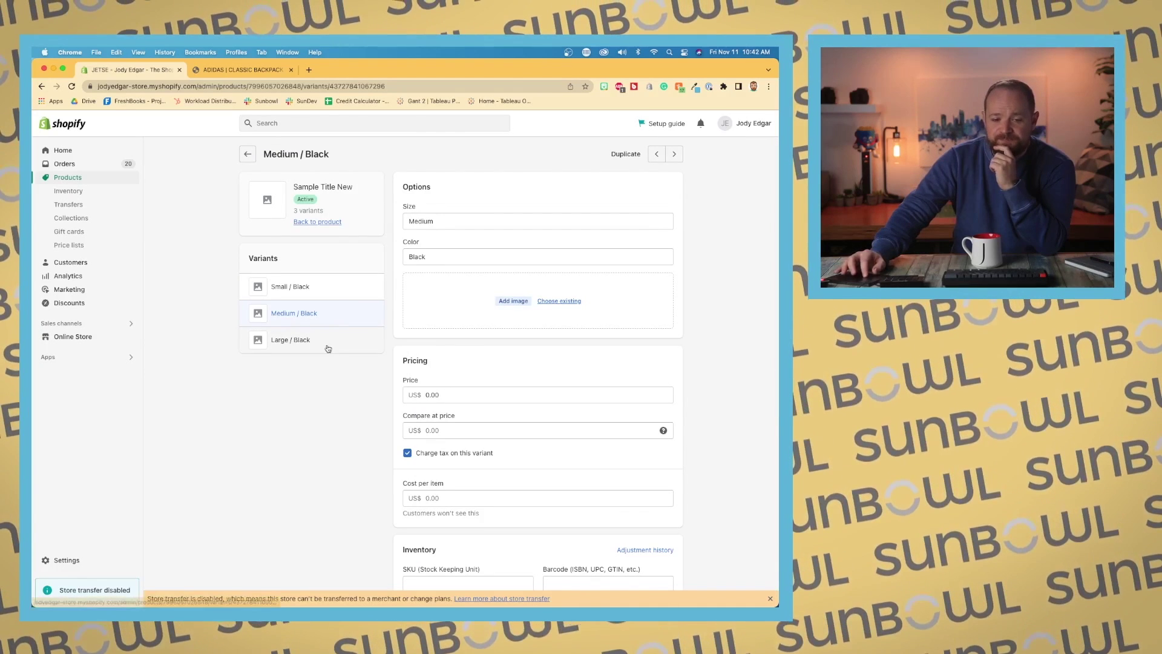
left_click(328, 349)
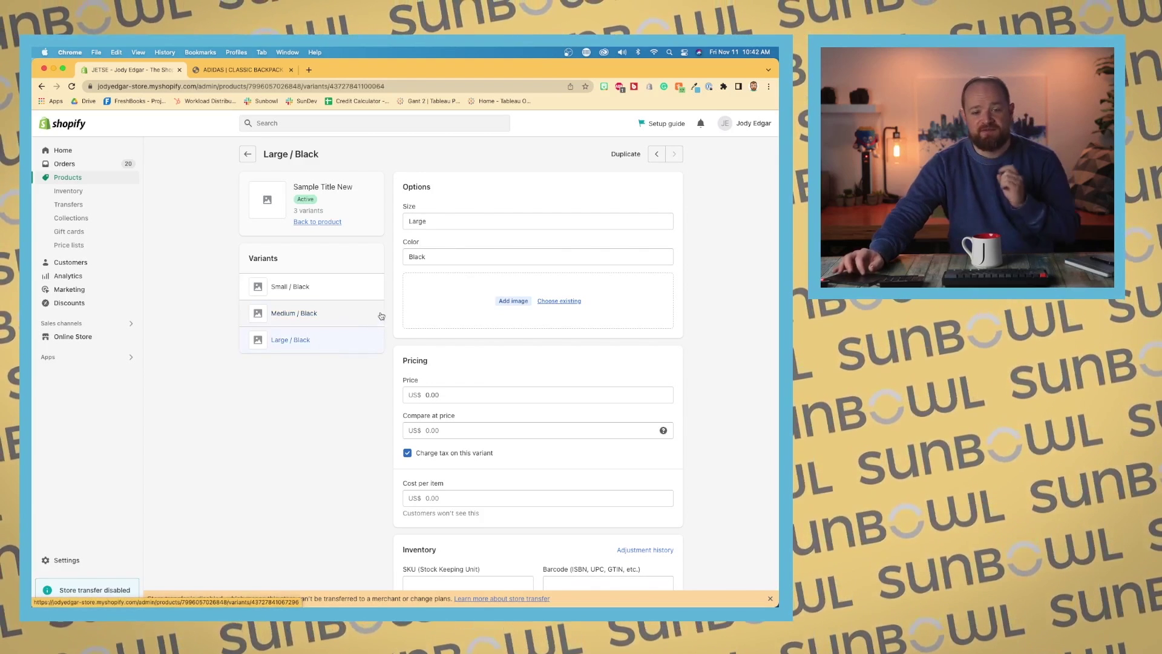
- Go back from Large / Black to the Sample Title New page and glance at its Variants table
left_click(318, 222)
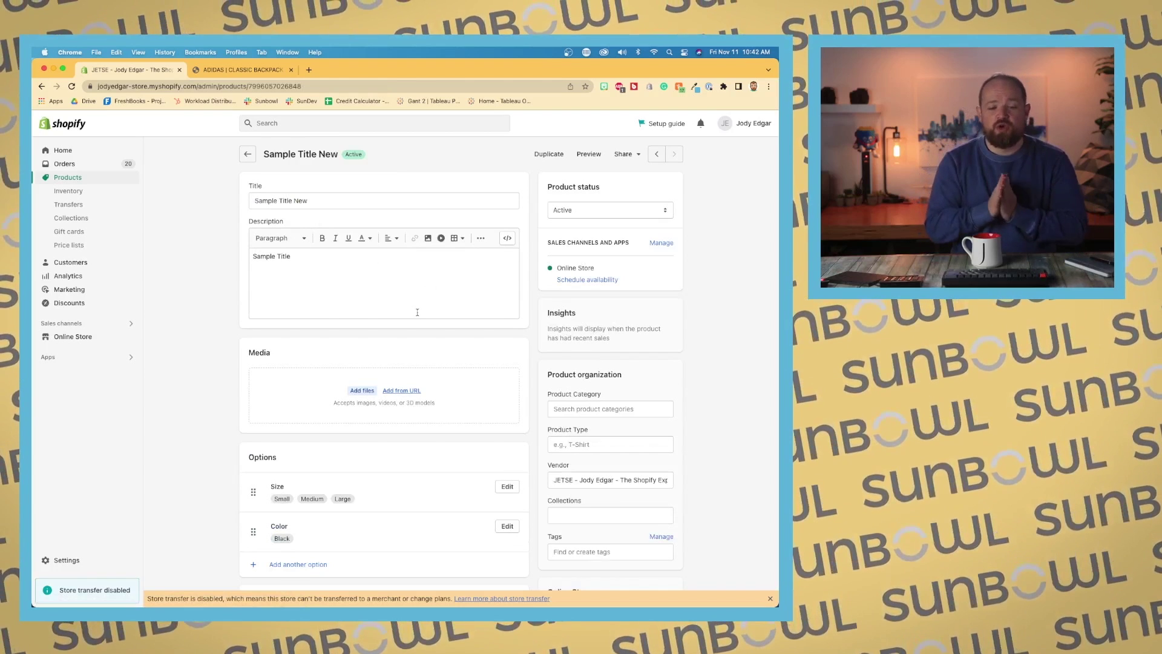
scroll(417, 312, "down", 5)
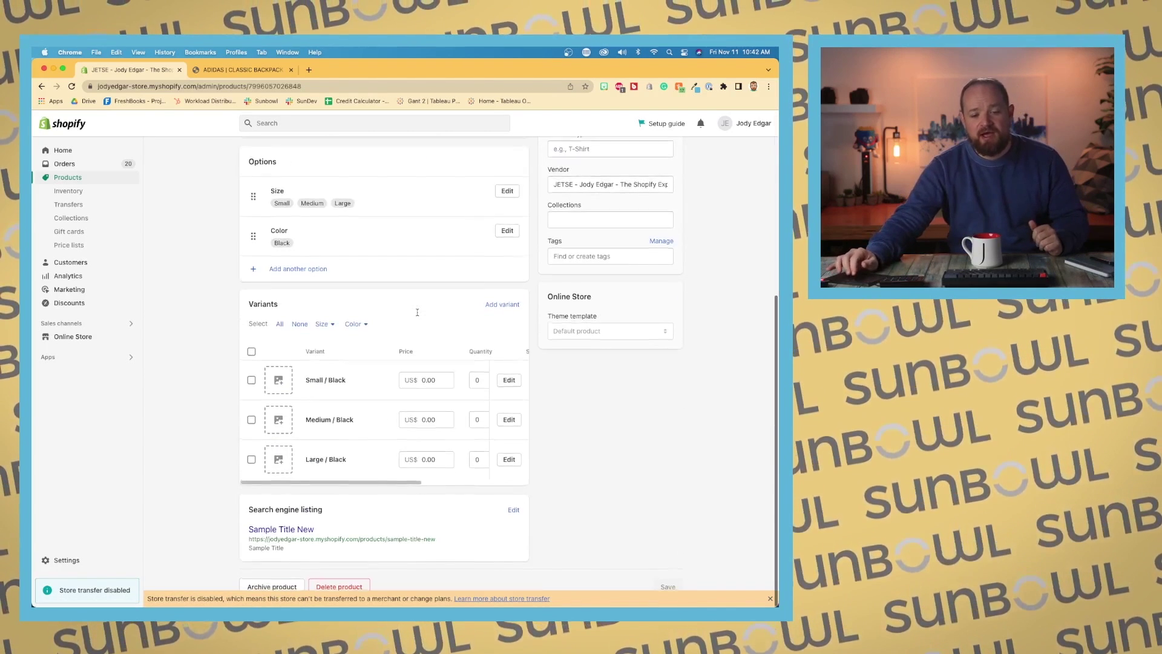
scroll(388, 428, "up", 5)
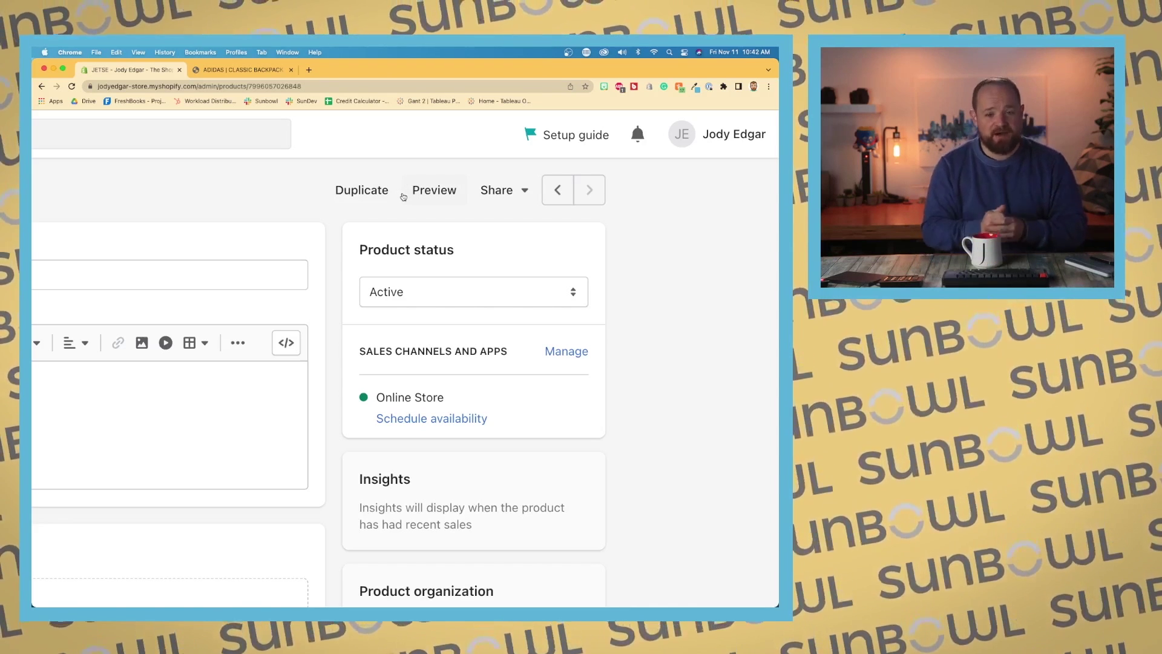
left_click(488, 192)
scroll(387, 324, "down", 5)
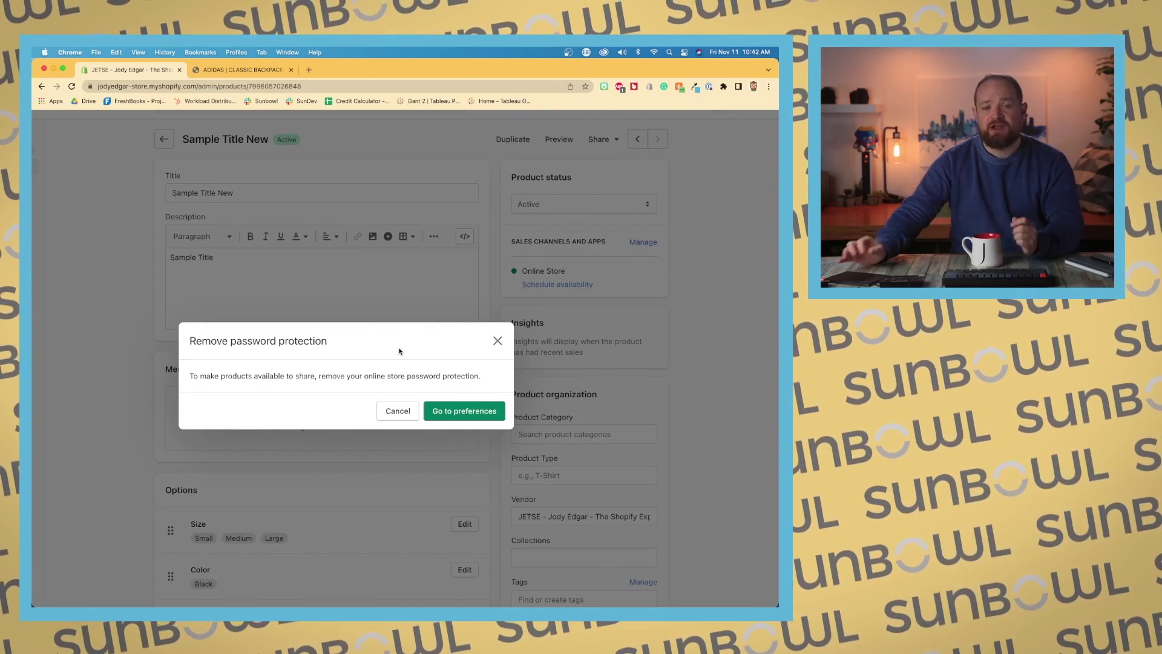
scroll(400, 351, "up", 3)
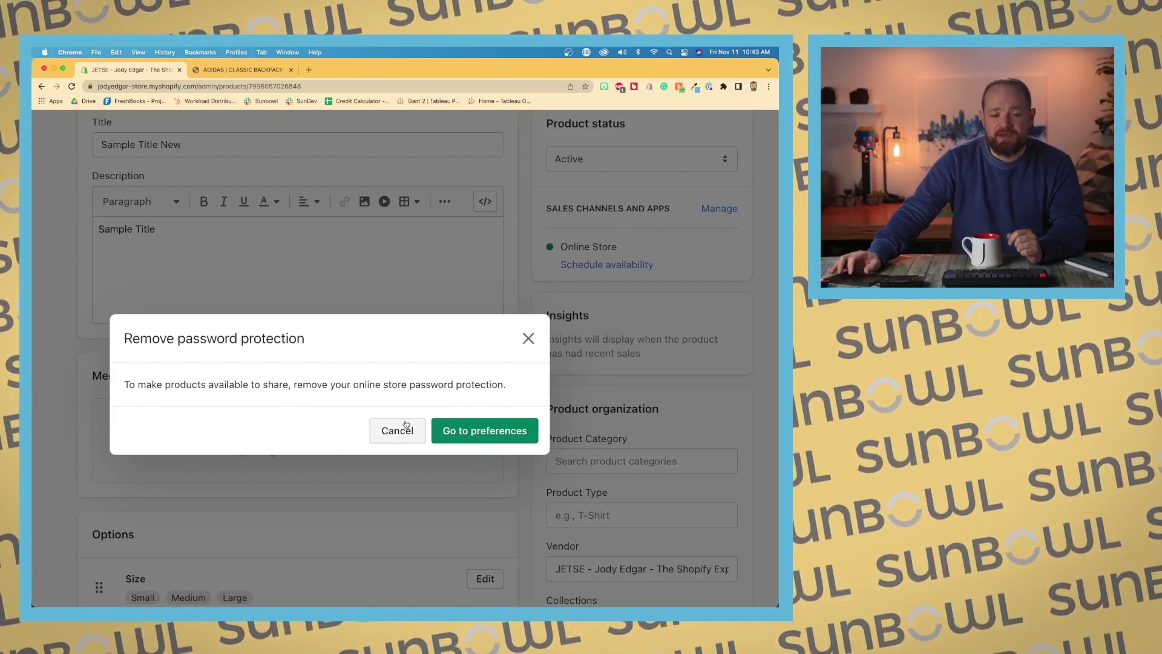
left_click(397, 430)
scroll(407, 385, "up", 5)
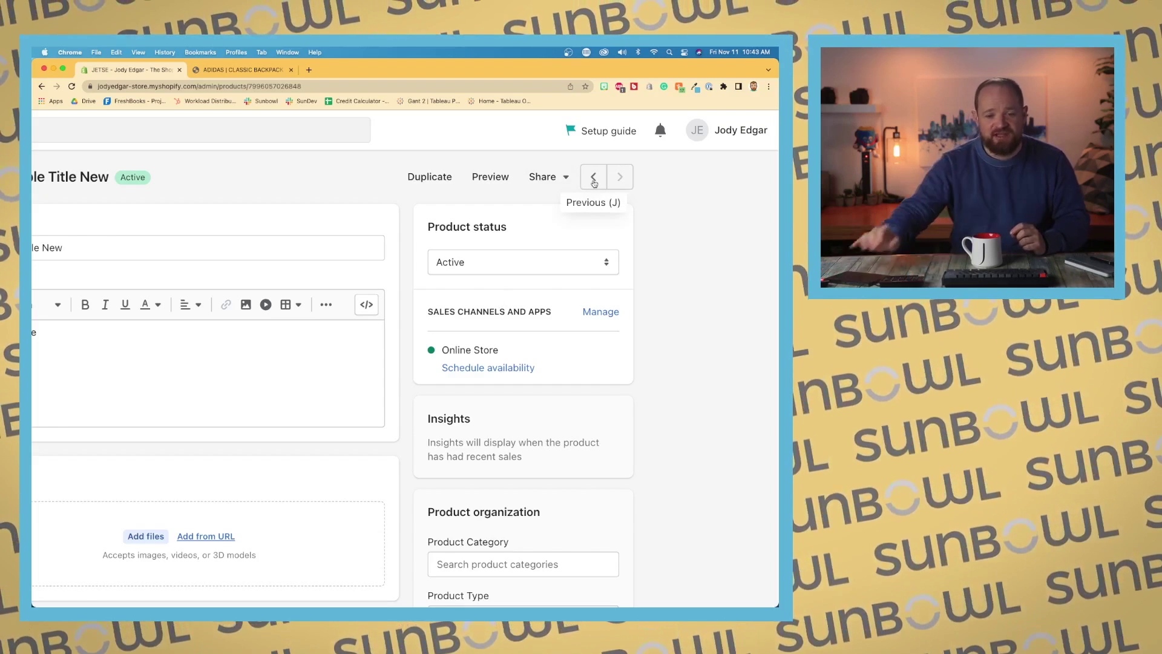
scroll(655, 245, "down", 2)
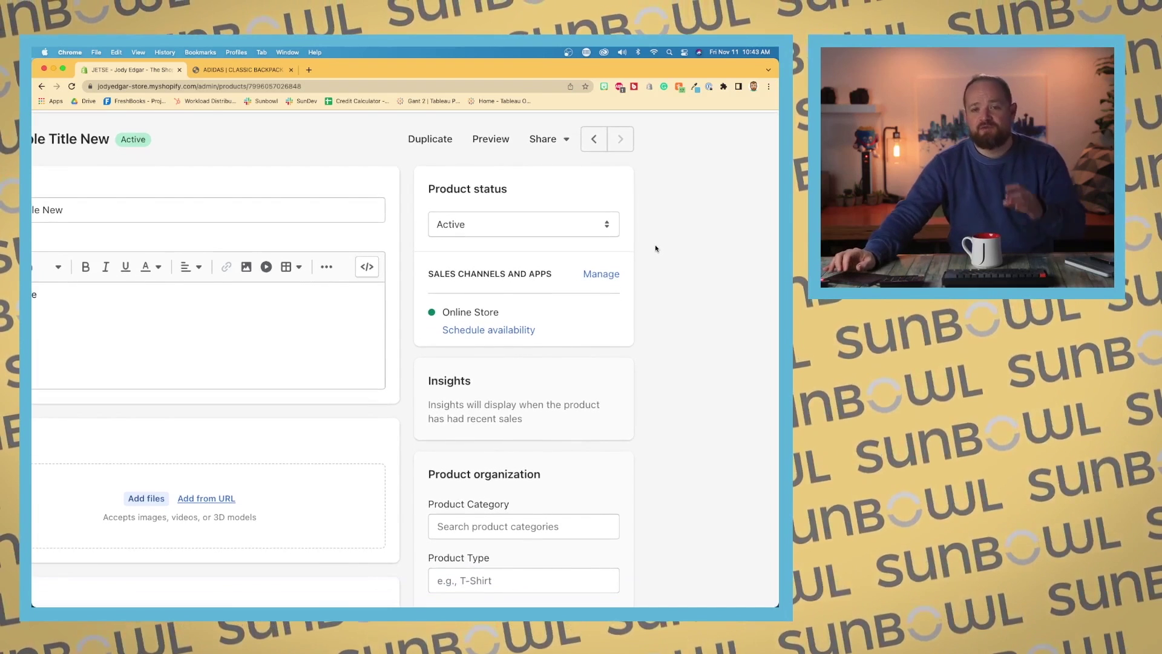
left_click(605, 223)
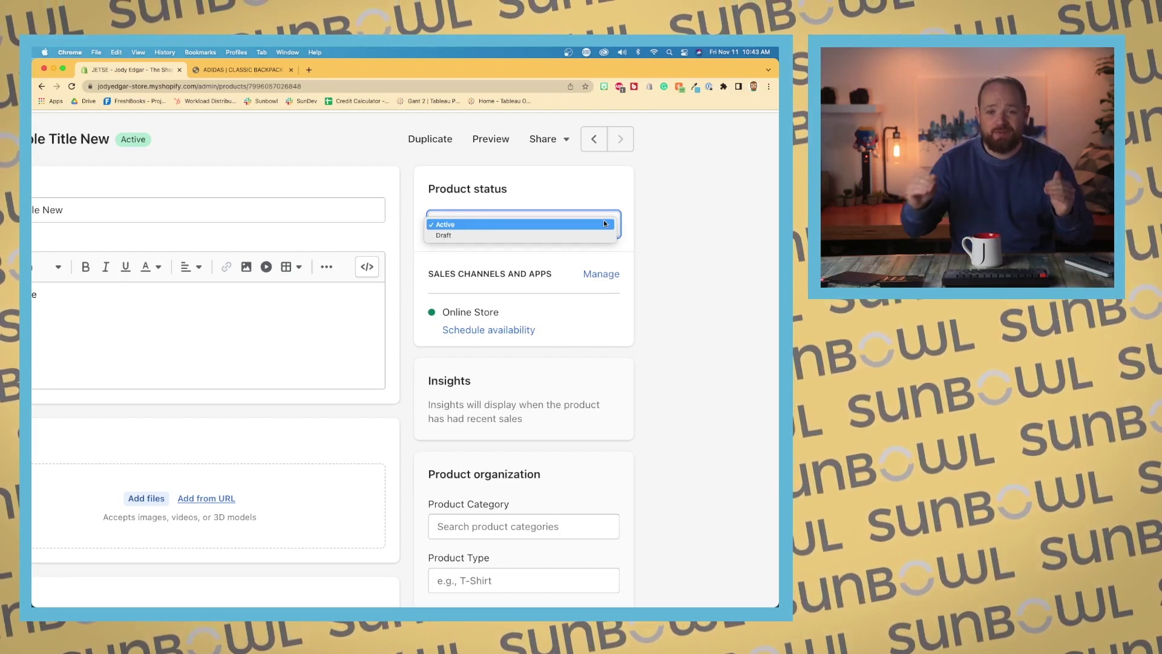
left_click(604, 224)
scroll(647, 226, "down", 2)
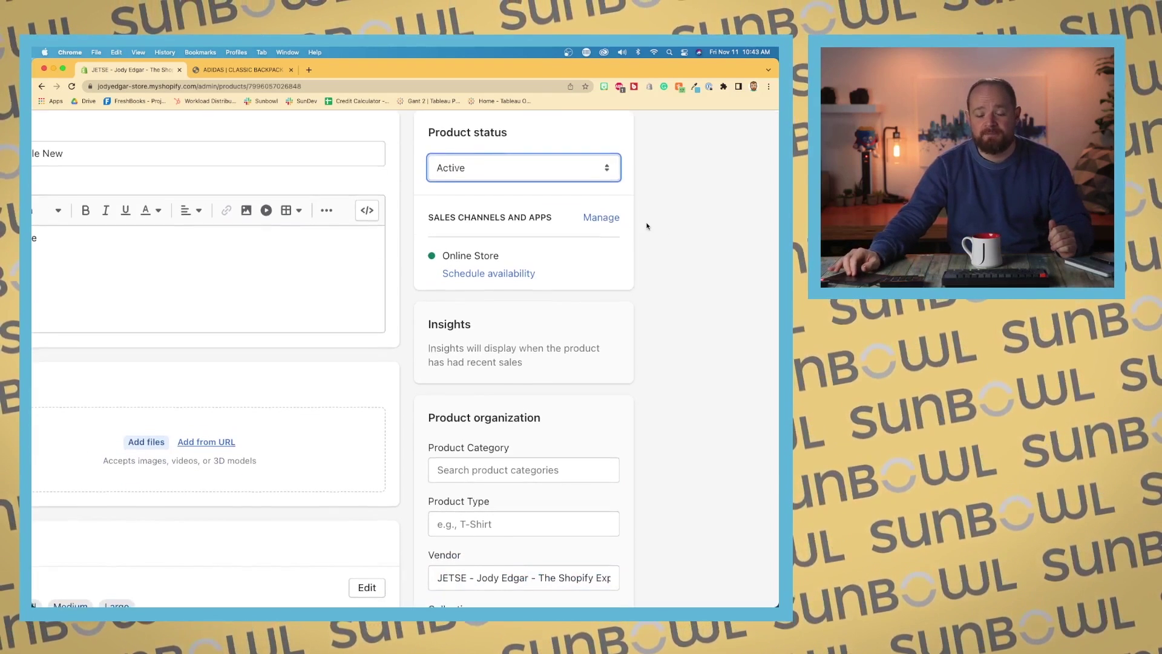
left_click(611, 224)
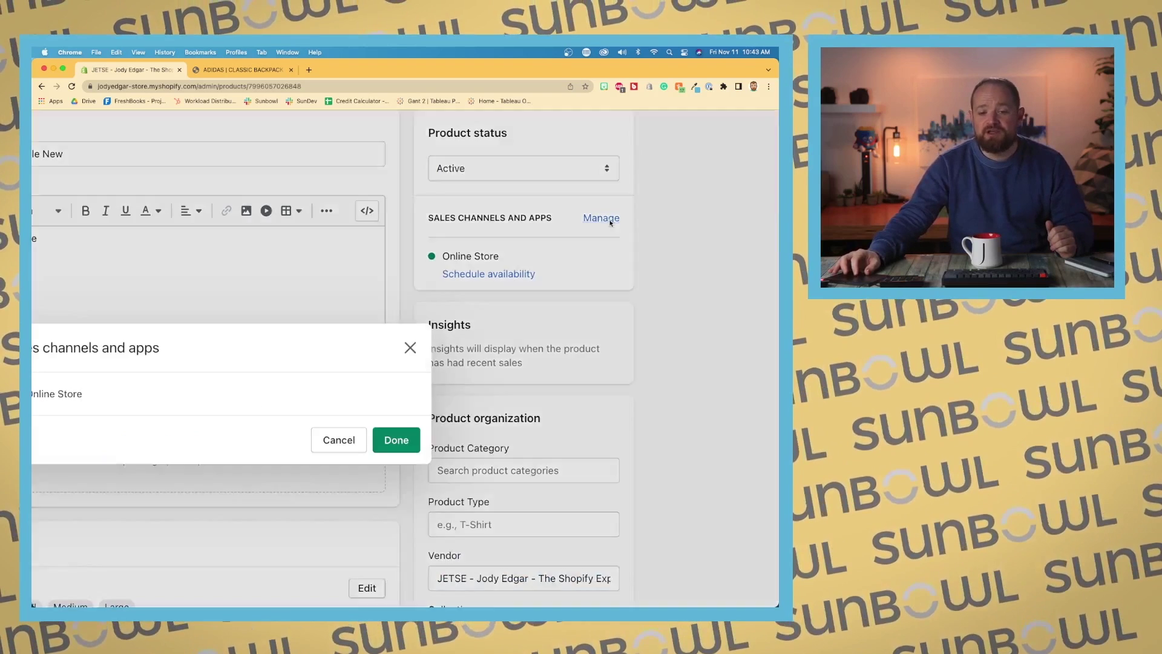
scroll(398, 370, "left", 3)
scroll(398, 370, "right", 2)
scroll(398, 365, "down", 3)
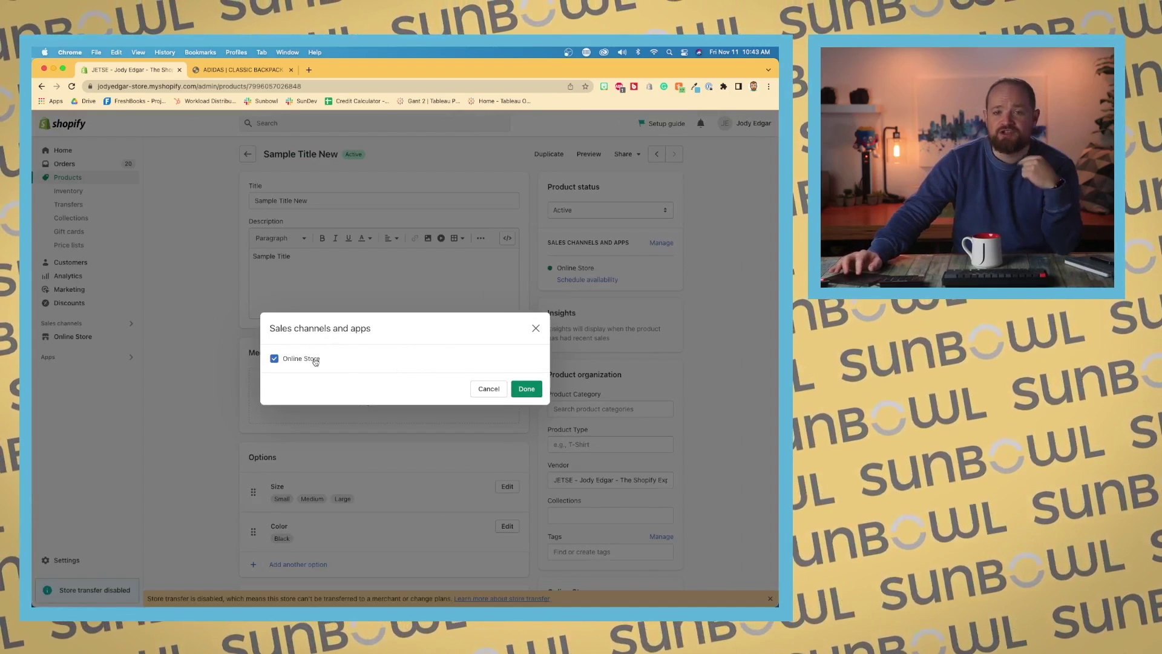
left_click(535, 328)
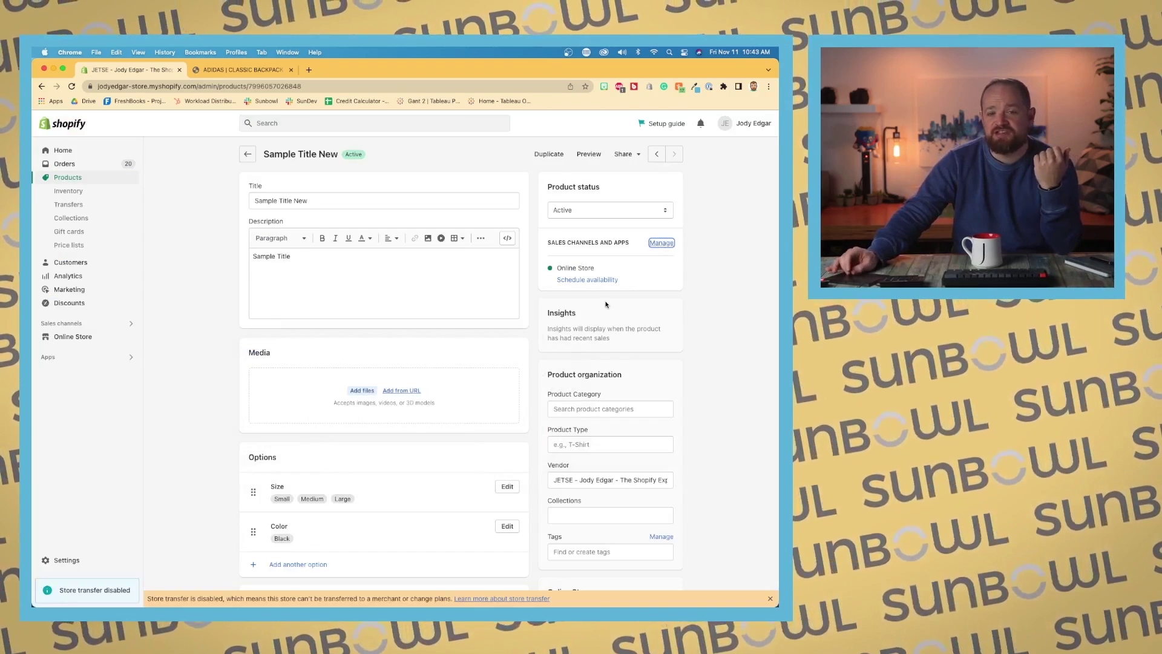
scroll(606, 304, "up", 5)
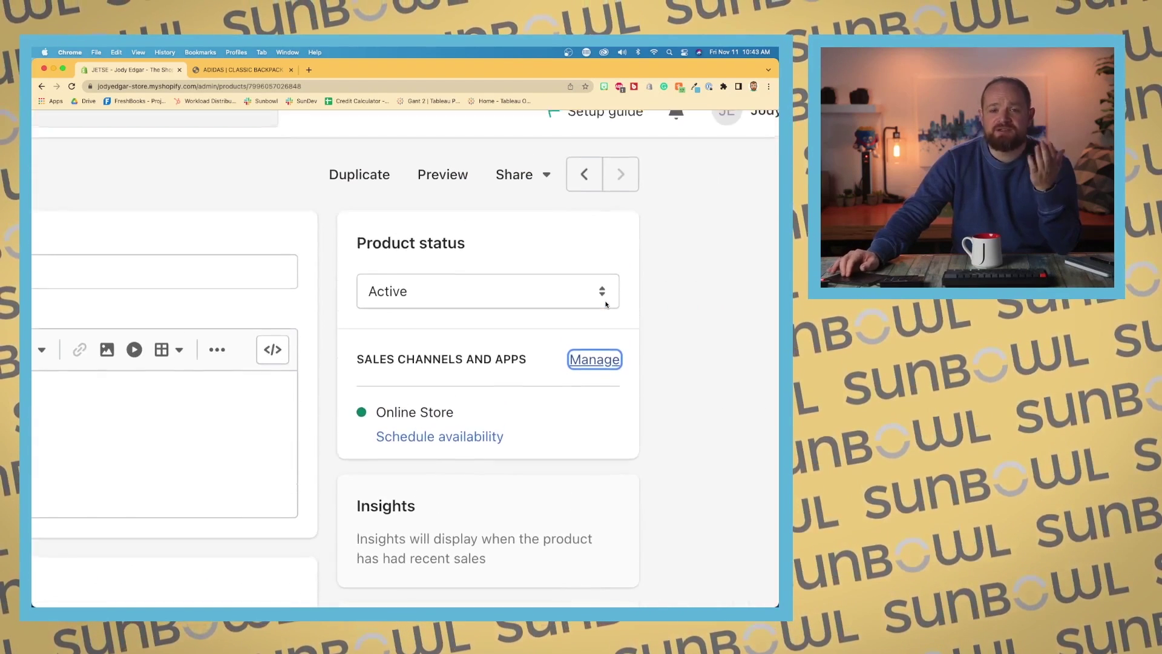
scroll(606, 303, "down", 1)
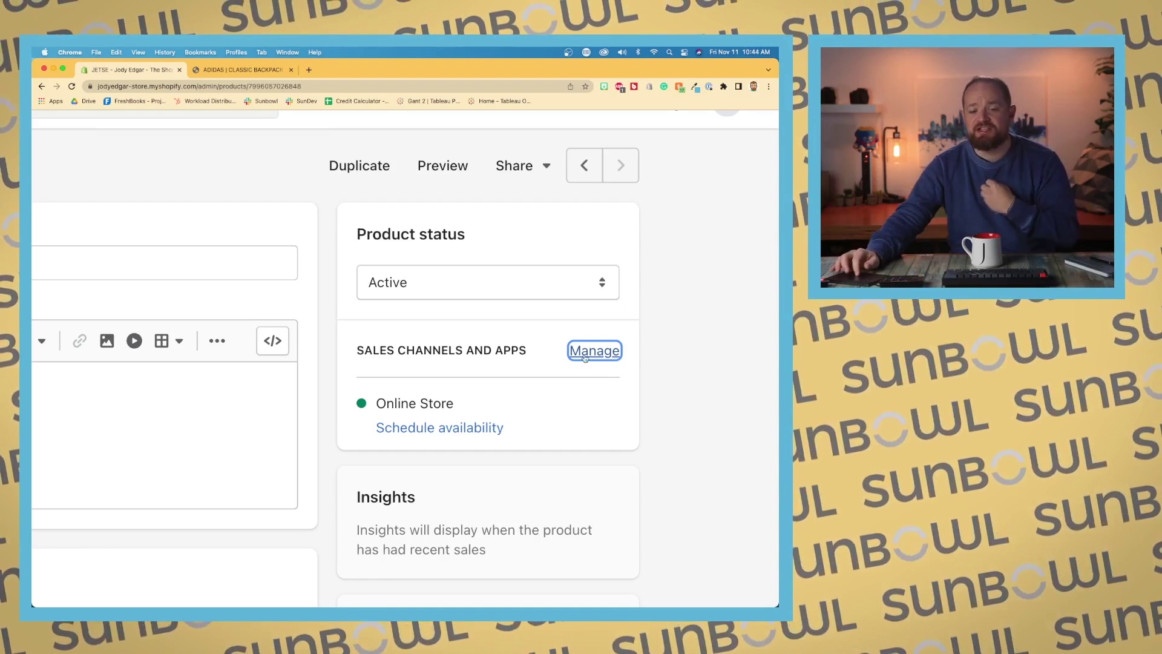
scroll(566, 357, "down", 3)
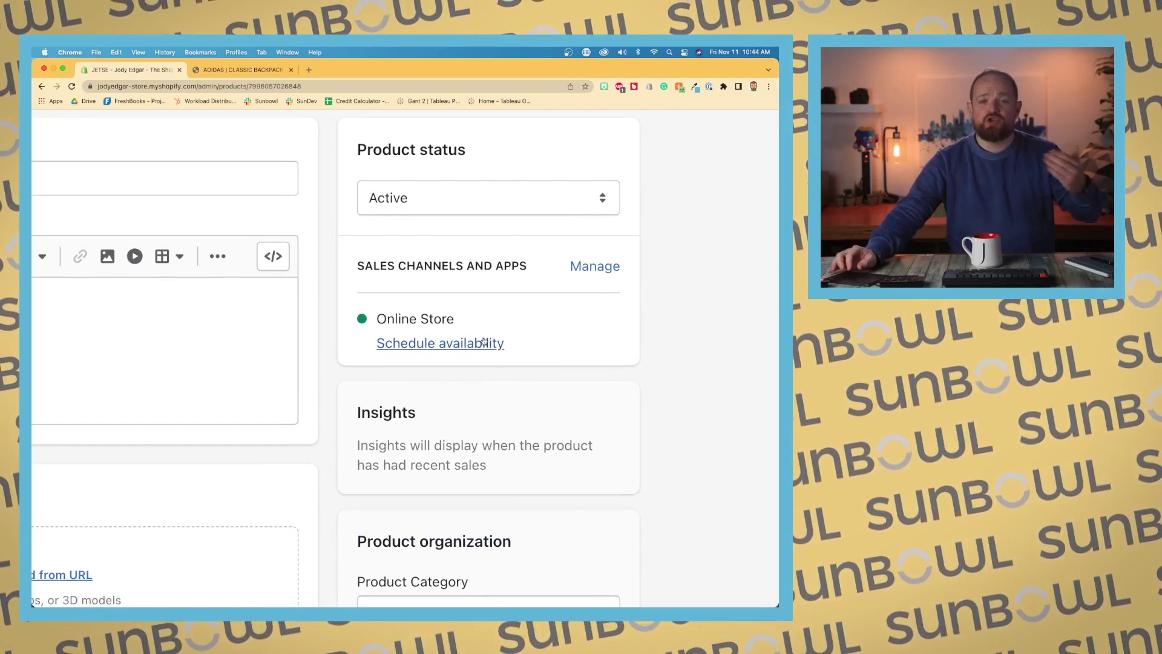
scroll(545, 339, "down", 2)
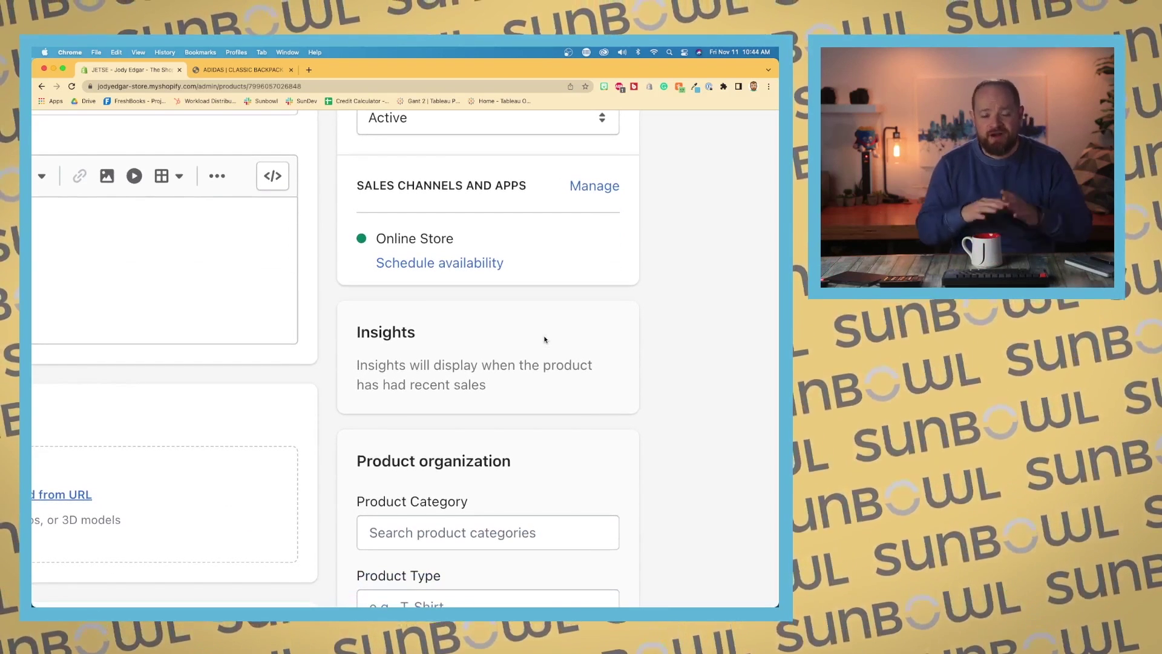
scroll(545, 339, "down", 1)
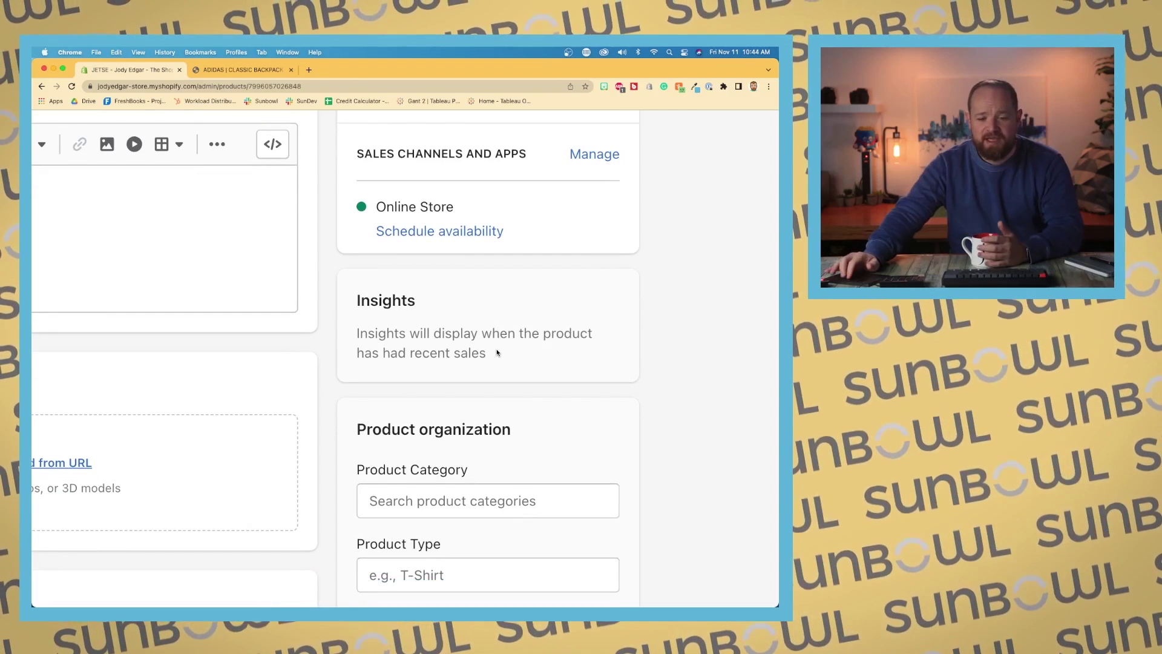
scroll(498, 353, "down", 1)
scroll(500, 341, "down", 1)
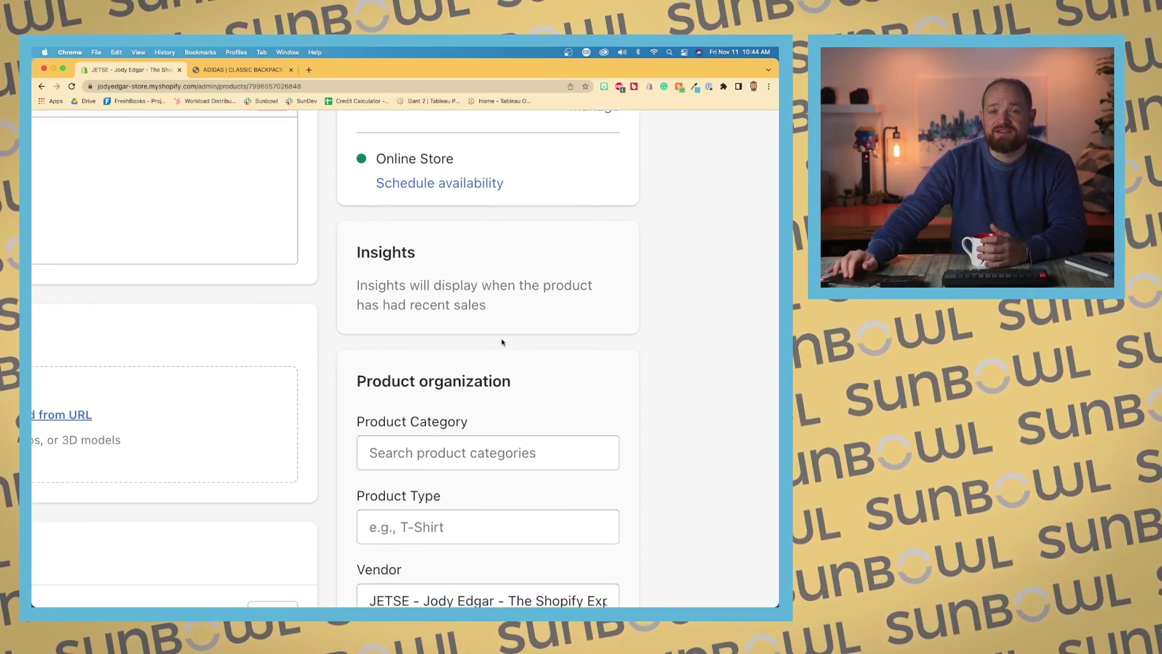
scroll(502, 342, "down", 5)
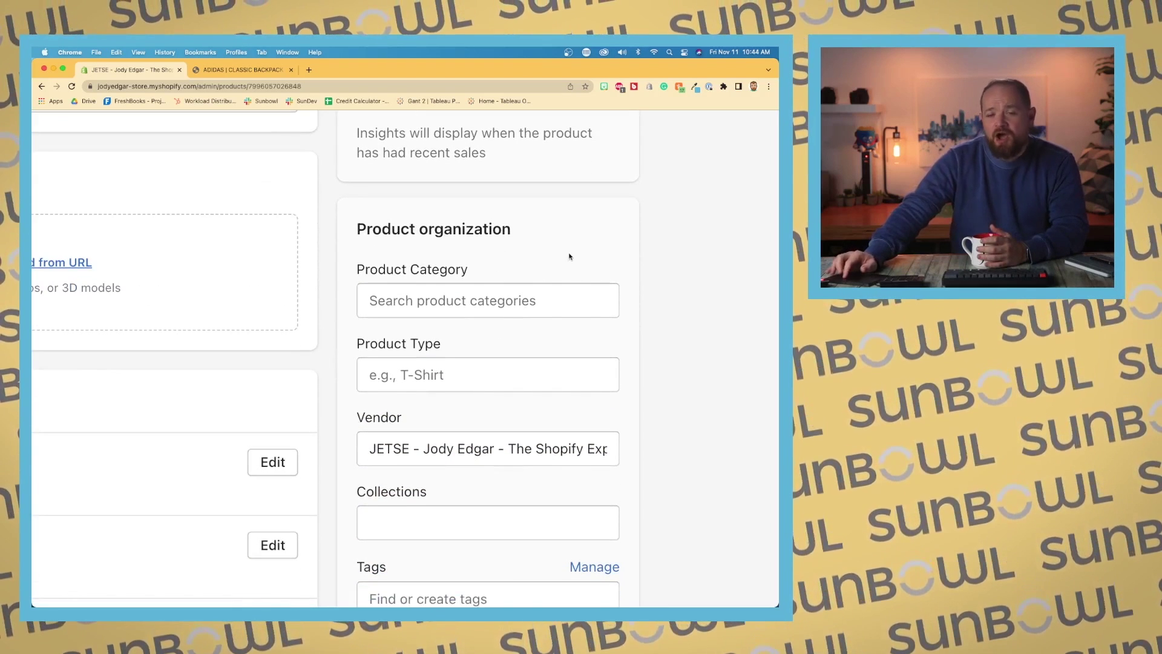
- Browse the Product Category list, briefly viewing the Animals & Pet Supplies subcategories
scroll(580, 262, "down", 2)
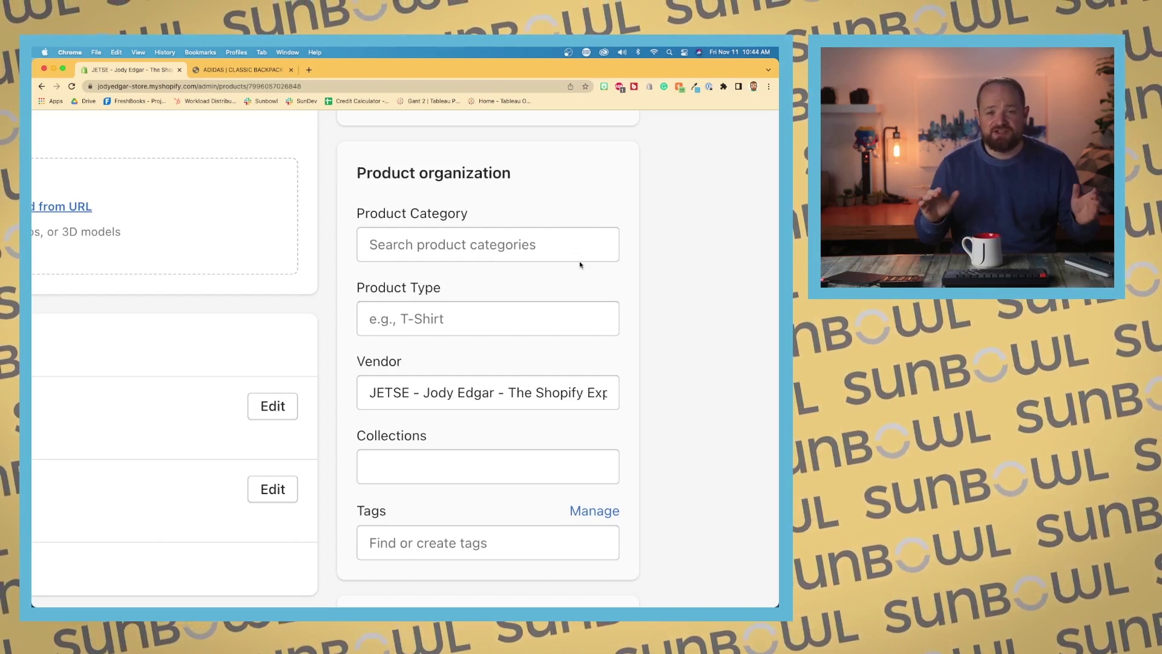
scroll(532, 292, "down", 1)
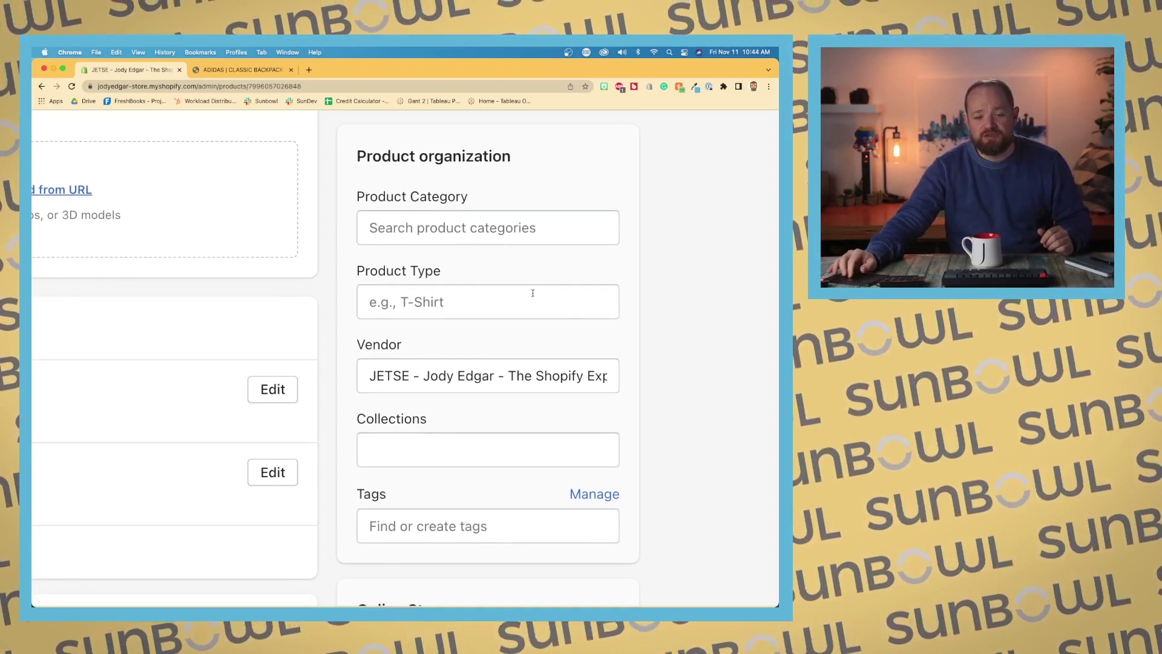
scroll(532, 293, "down", 2)
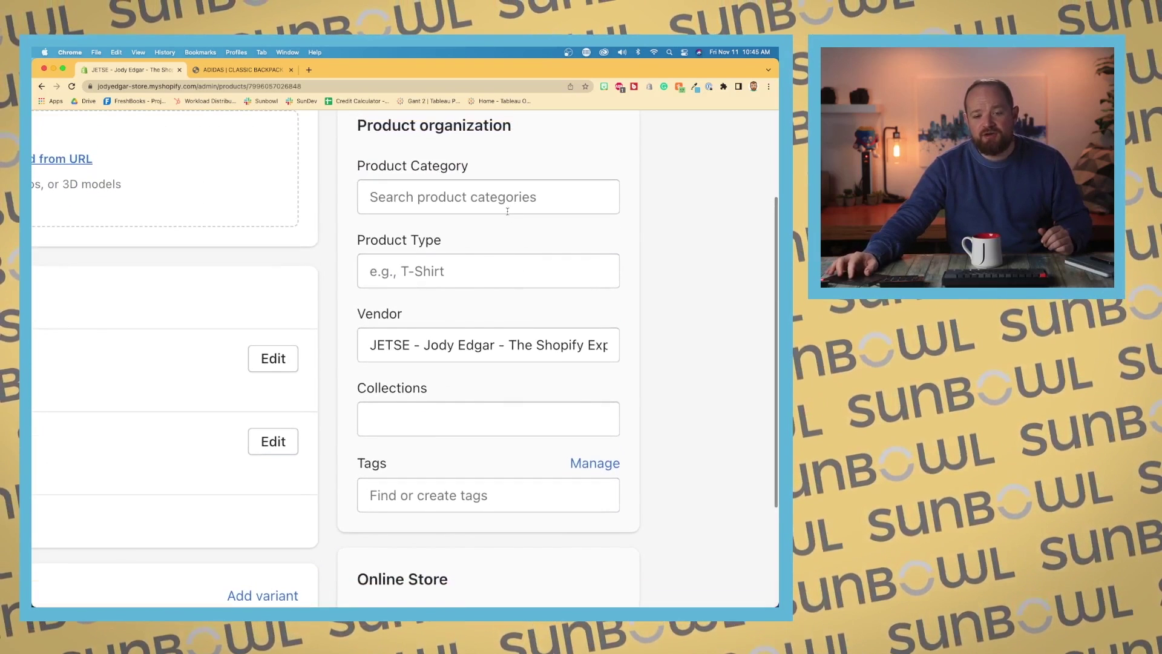
left_click(508, 207)
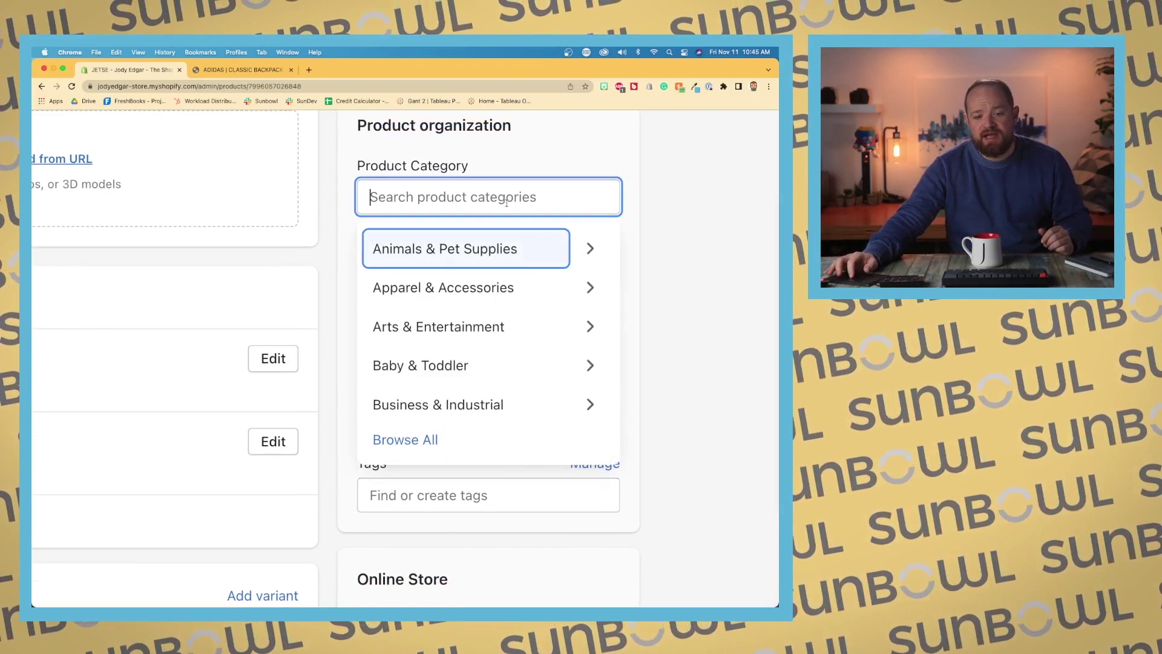
left_click(589, 260)
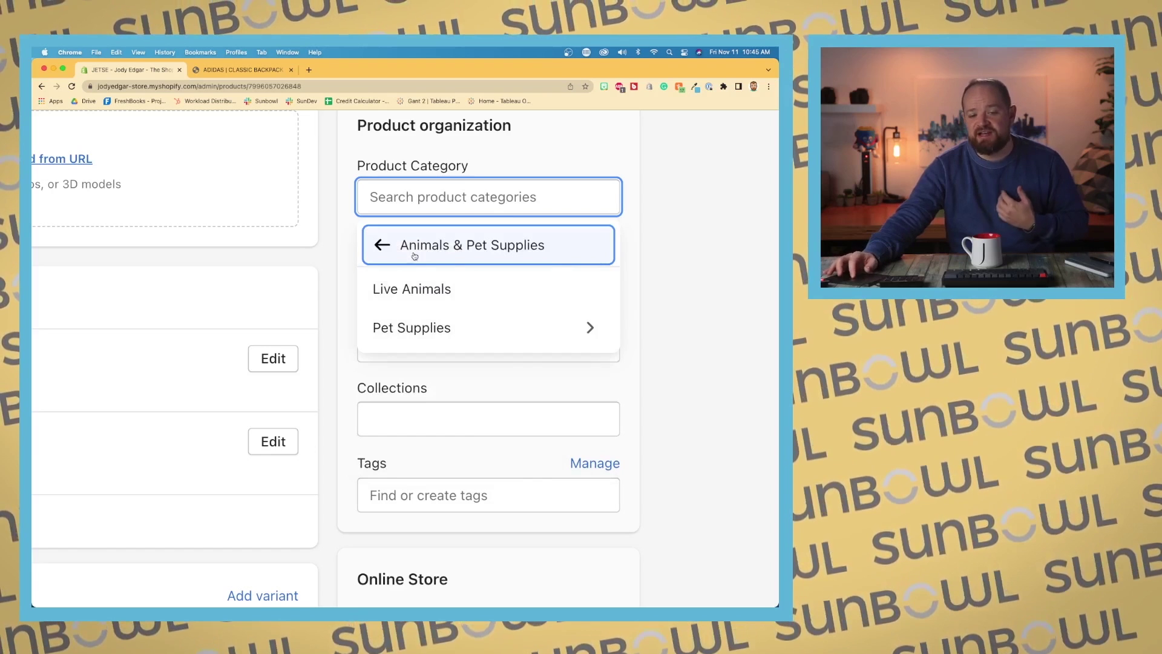
left_click(407, 253)
scroll(481, 243, "up", 5)
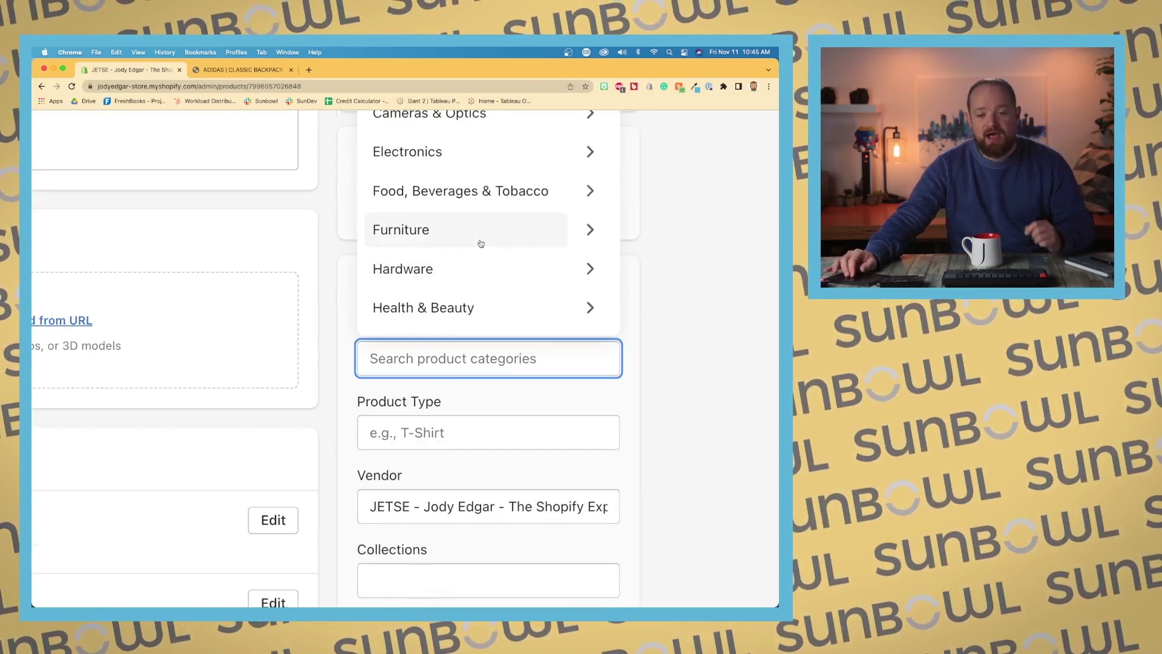
scroll(493, 254, "up", 2)
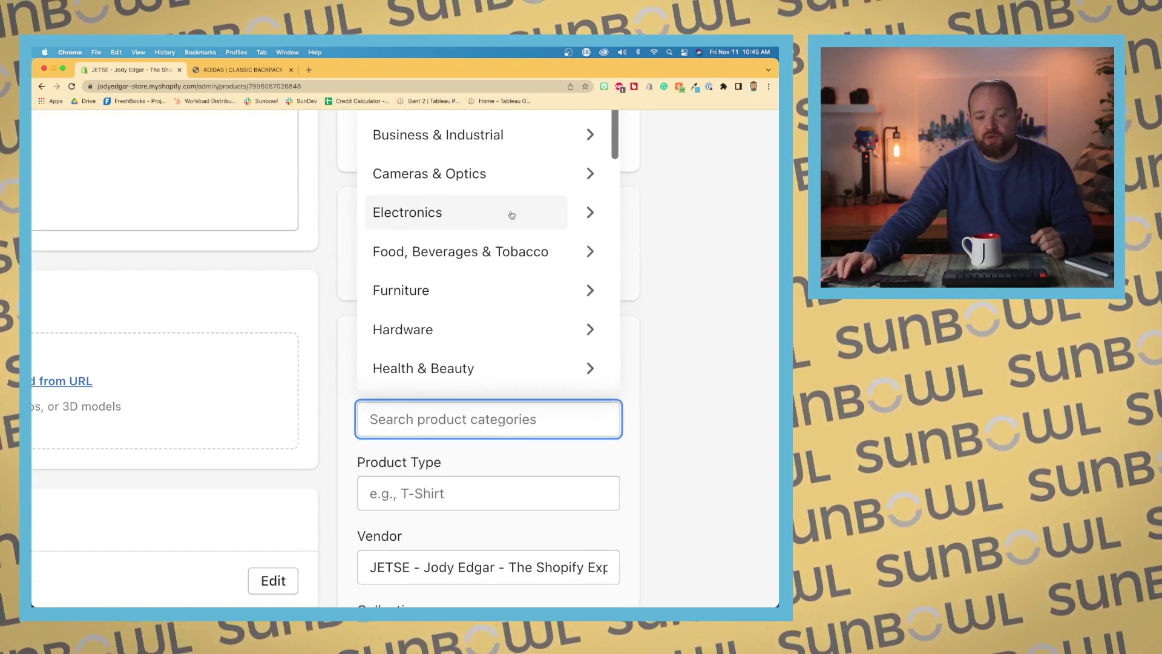
scroll(512, 215, "down", 6)
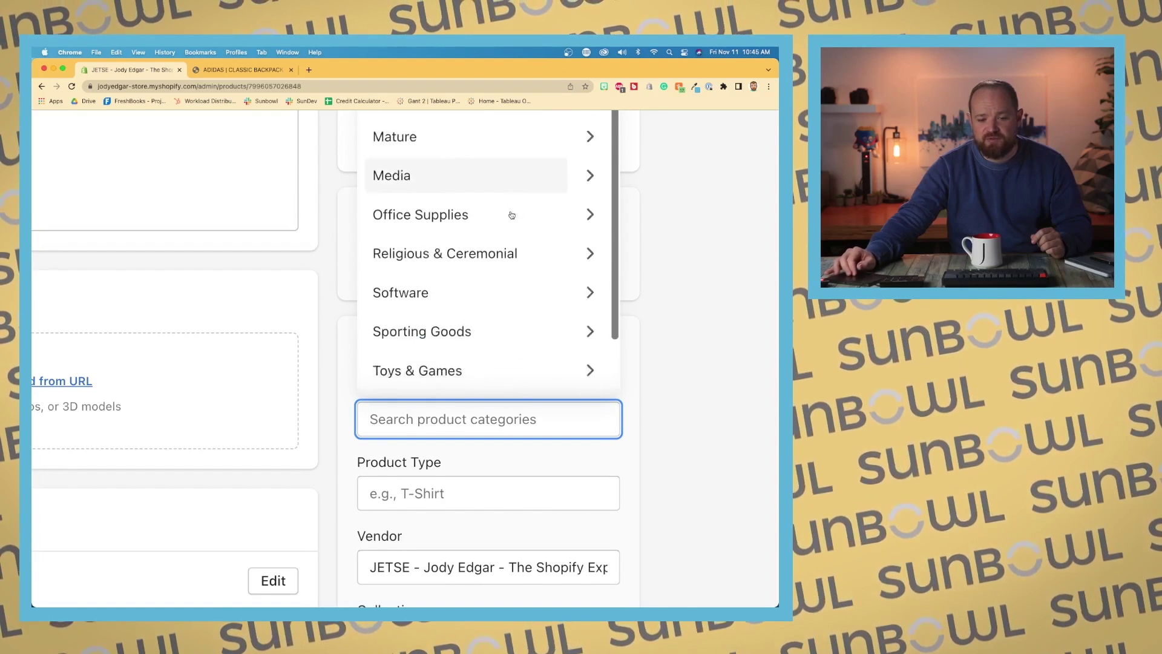
scroll(512, 215, "down", 4)
scroll(509, 216, "up", 8)
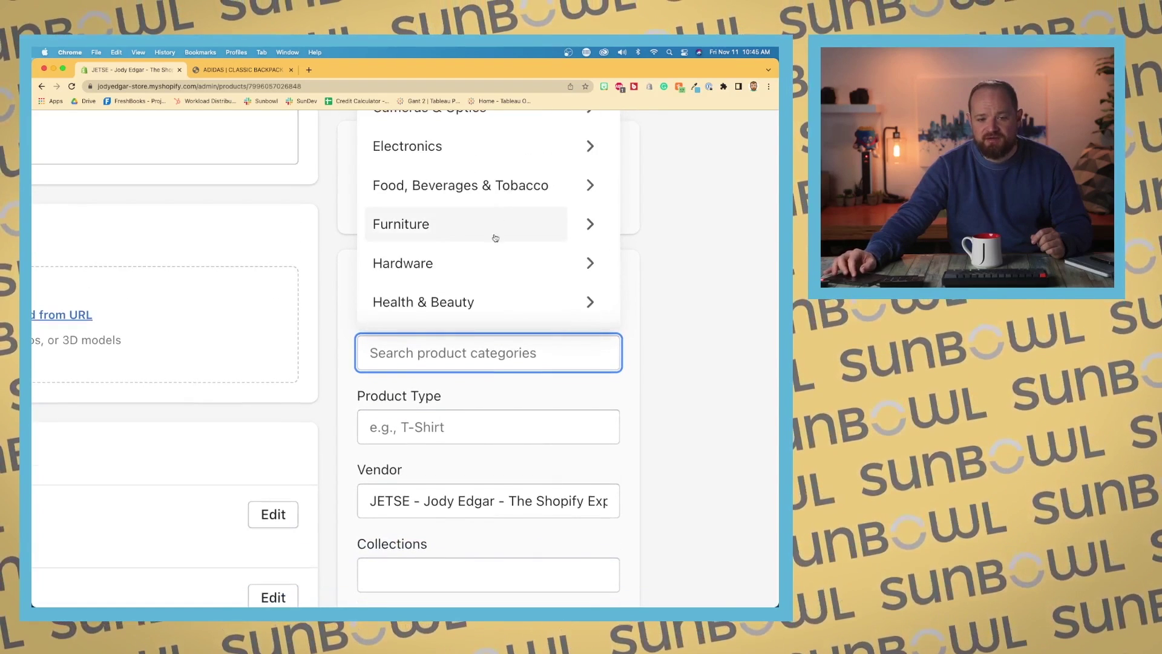
scroll(495, 238, "up", 2)
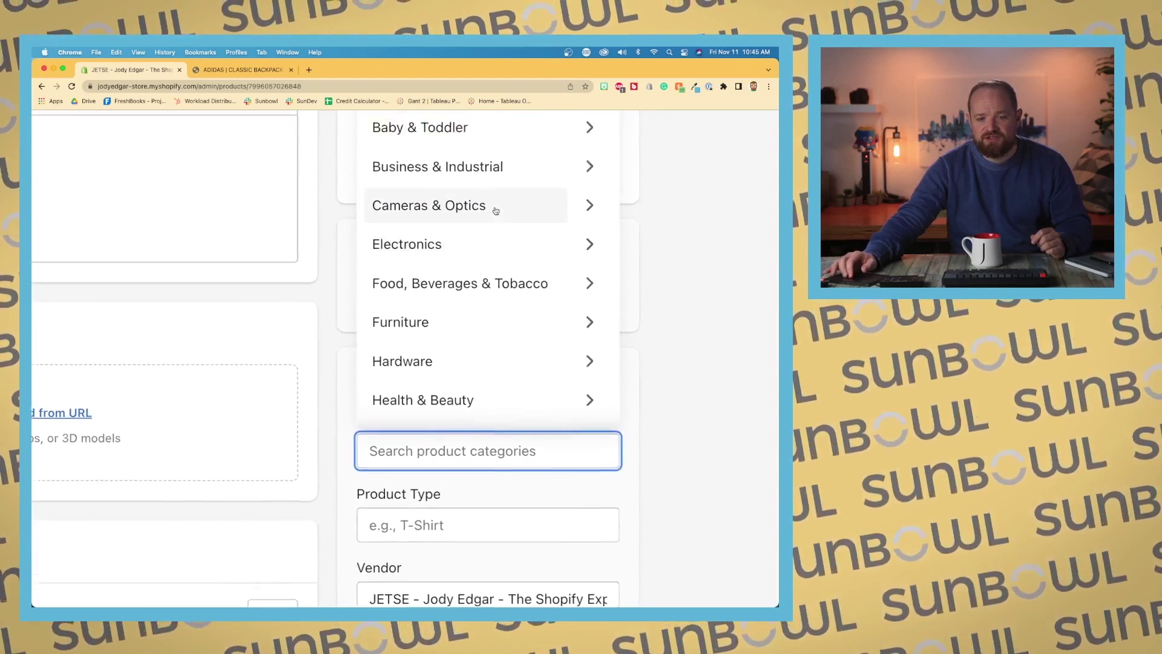
scroll(495, 211, "up", 2)
- Pick Baby & Toddler, clear it, and set the category to Apparel & Accessories instead
left_click(494, 209)
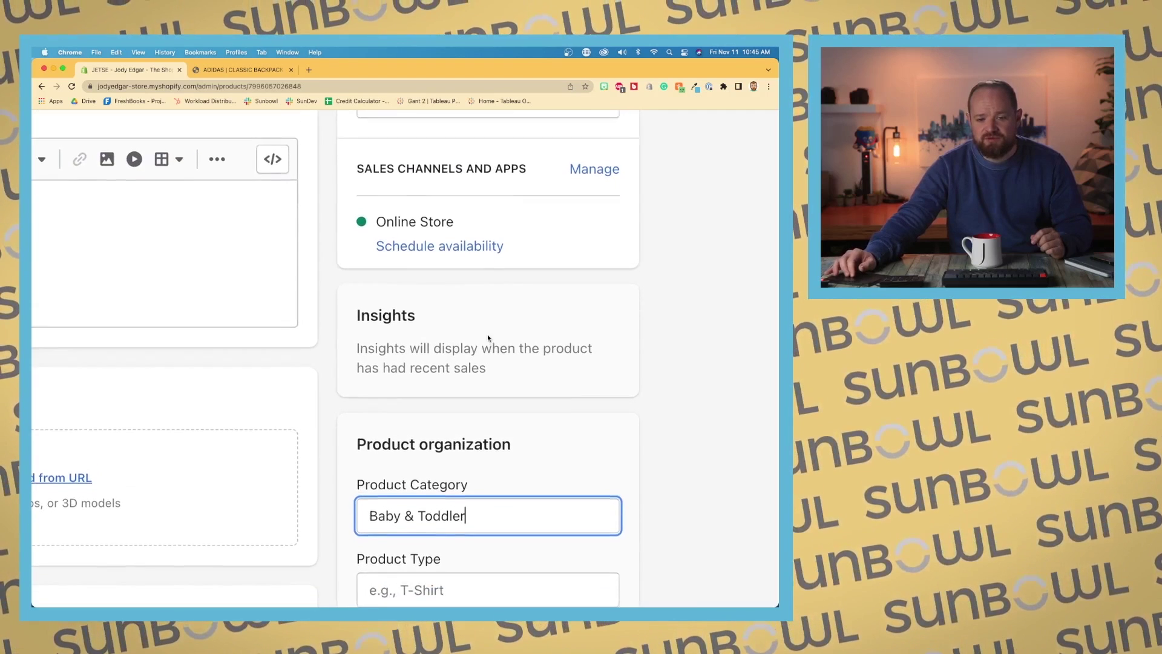
scroll(487, 334, "up", 1)
scroll(488, 334, "down", 3)
triple_click(448, 458)
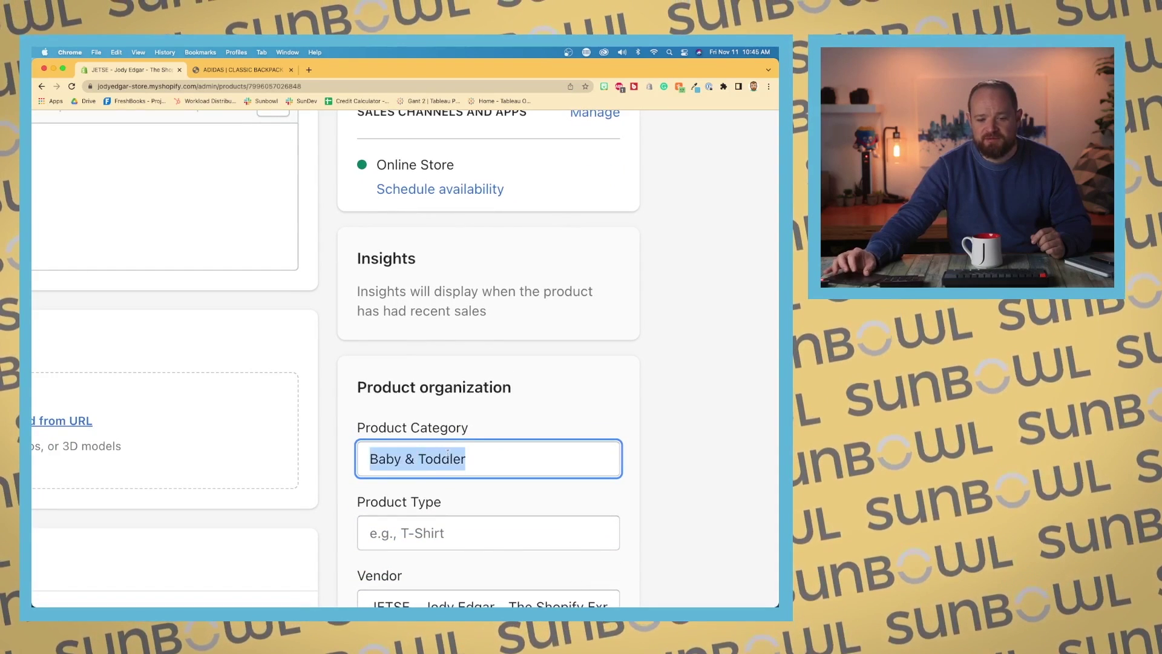
key("BackSpace")
scroll(448, 454, "down", 3)
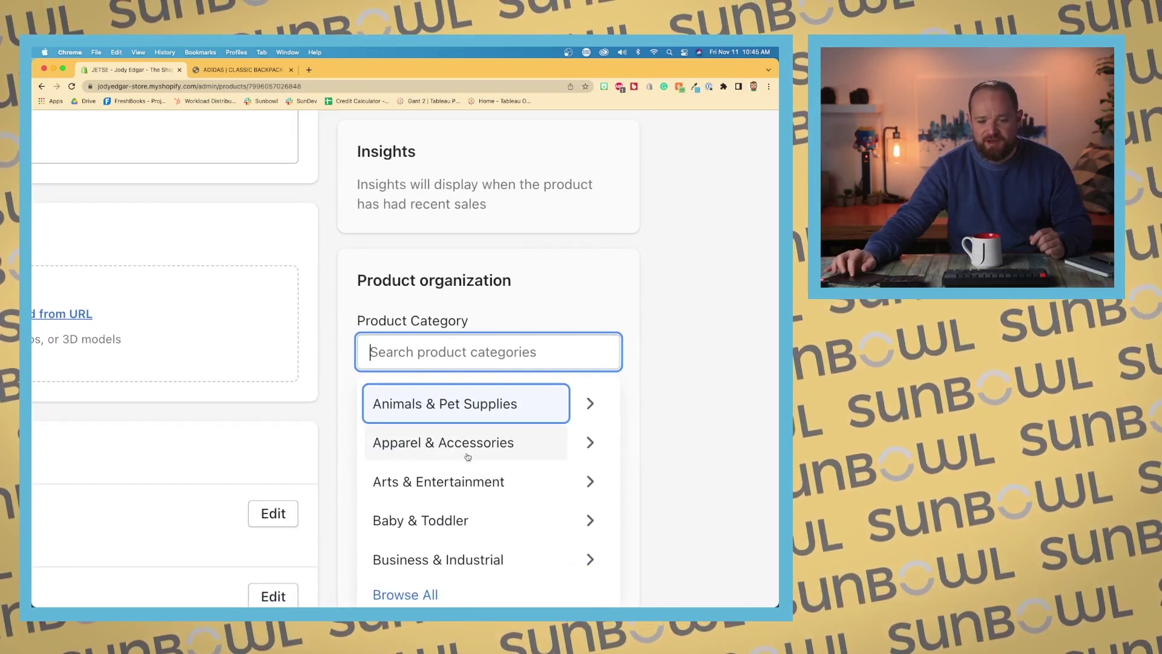
left_click(474, 453)
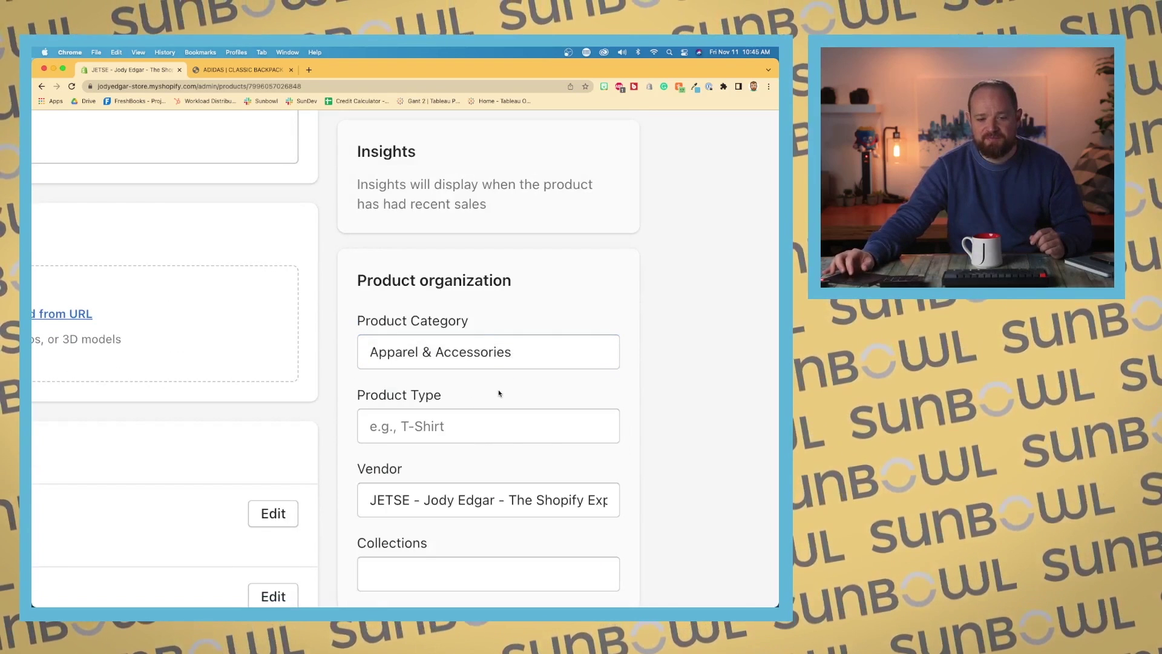
- Set the product type to ACCESSORIES from the suggested types
left_click(458, 424)
scroll(651, 335, "down", 3)
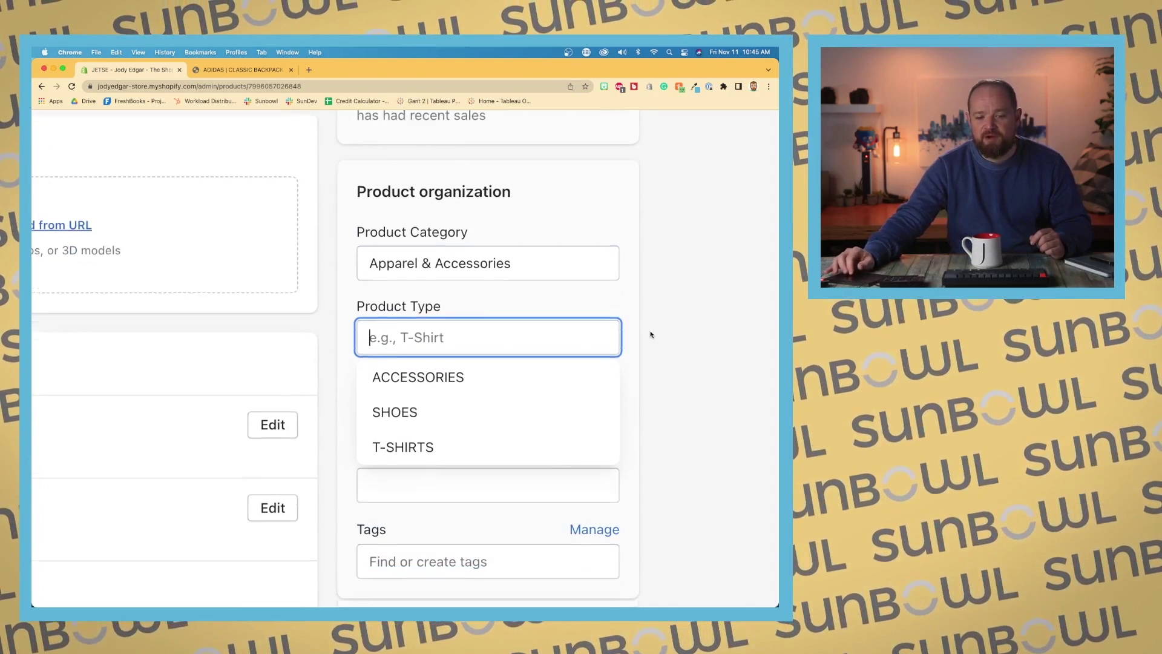
left_click(492, 365)
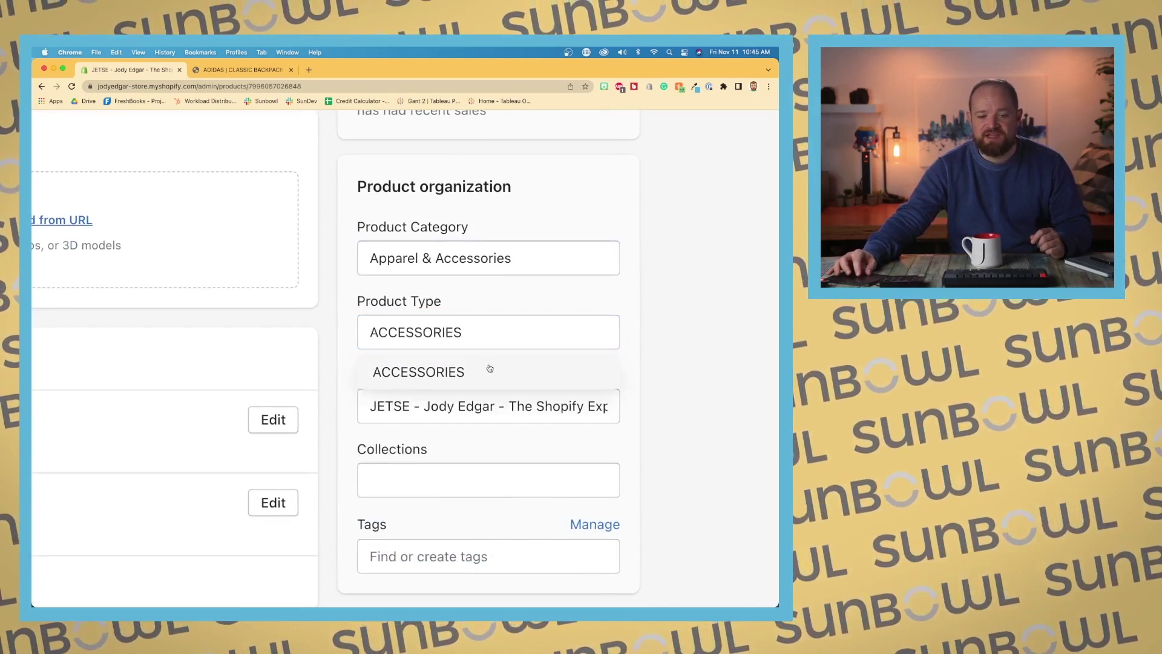
- Review the Vendor field several times, leaving its value unchanged
left_click(501, 401)
left_click(675, 363)
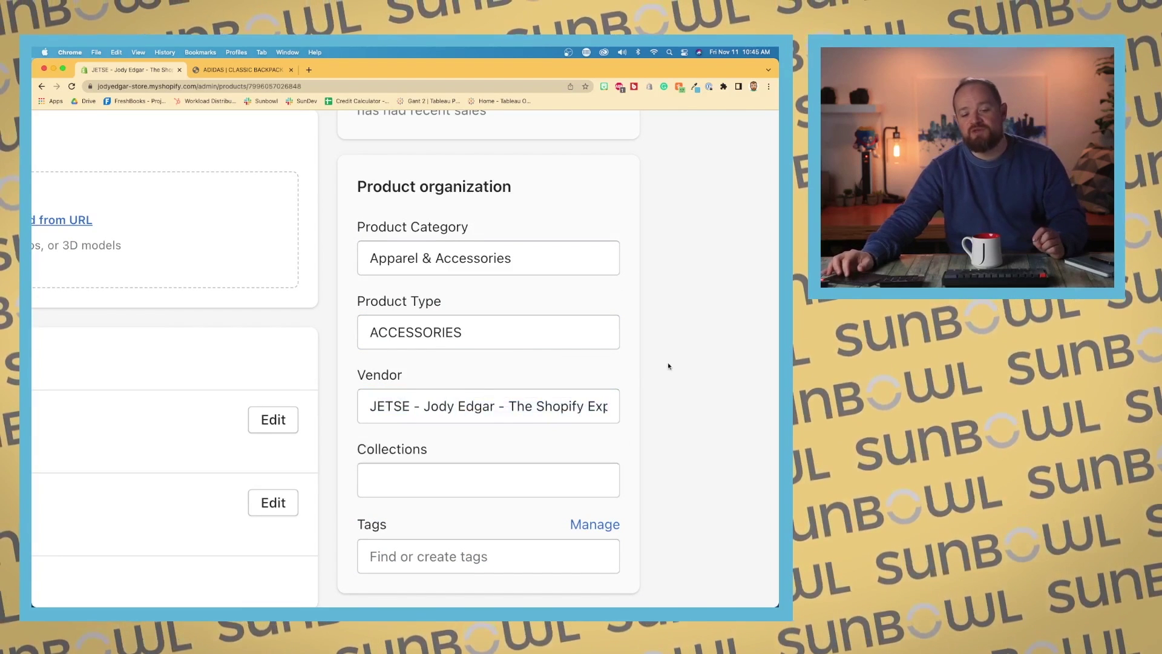
left_click(550, 393)
left_click(615, 379)
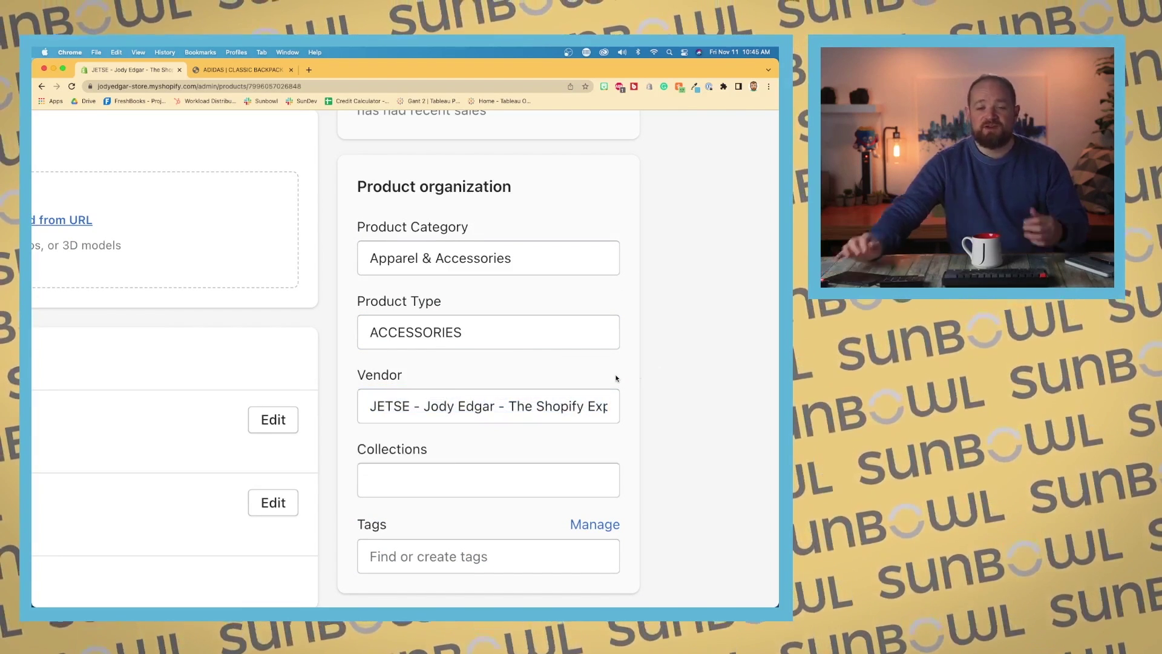
left_click(505, 406)
left_click(383, 453)
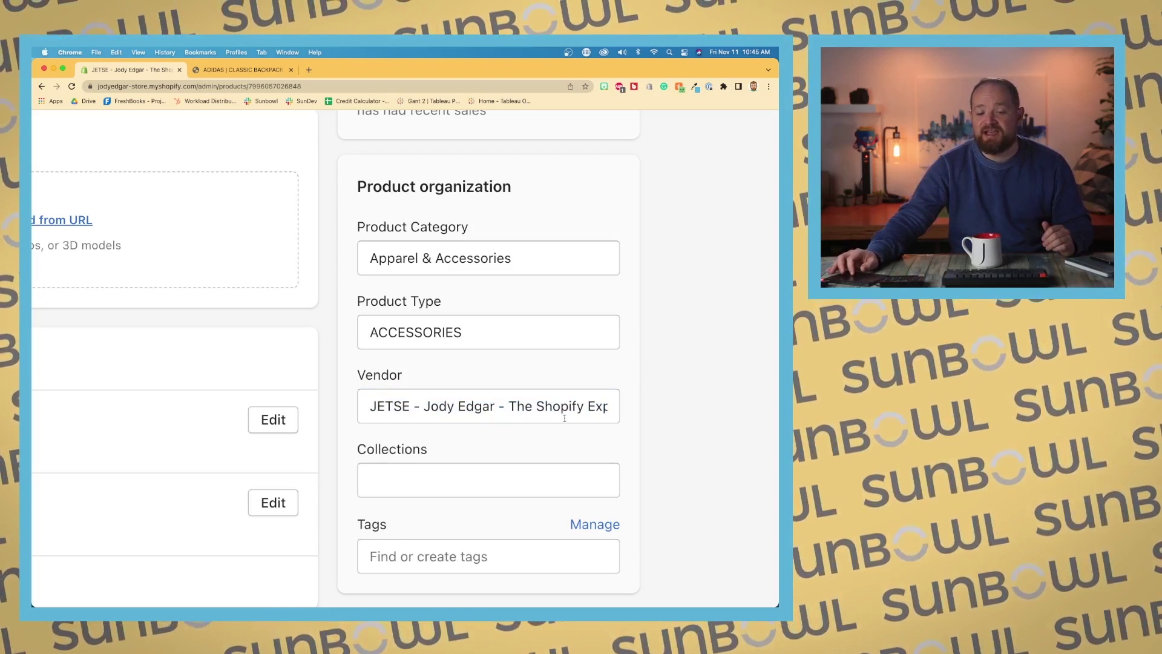
left_click(604, 406)
left_click(645, 352)
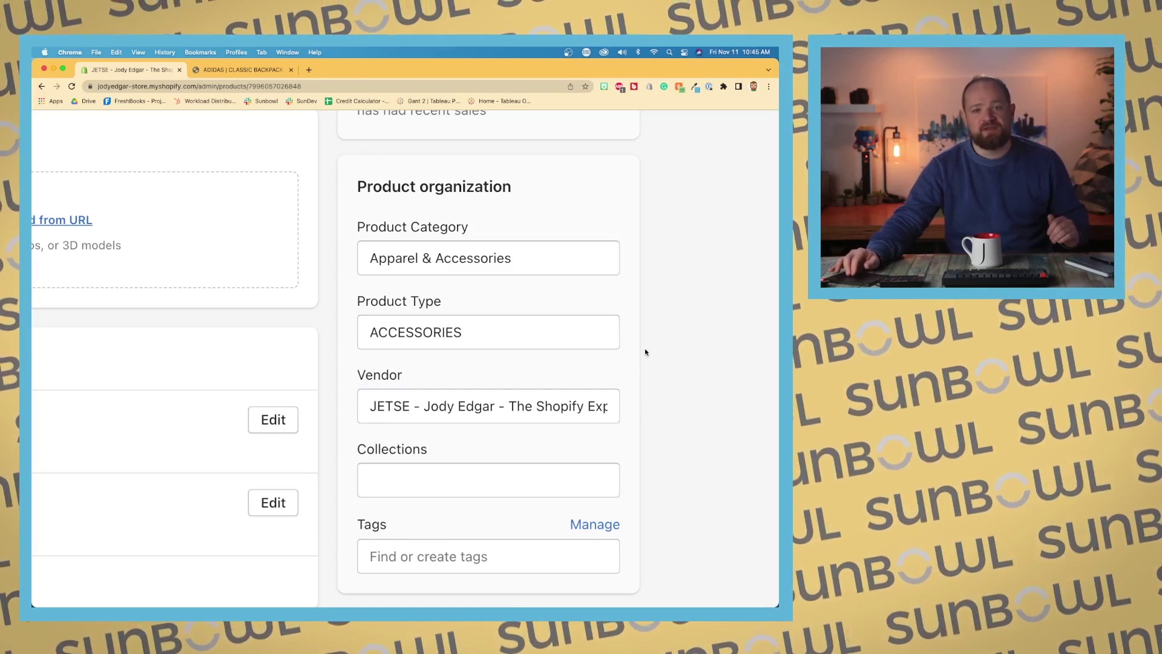
scroll(644, 352, "down", 2)
scroll(644, 351, "down", 2)
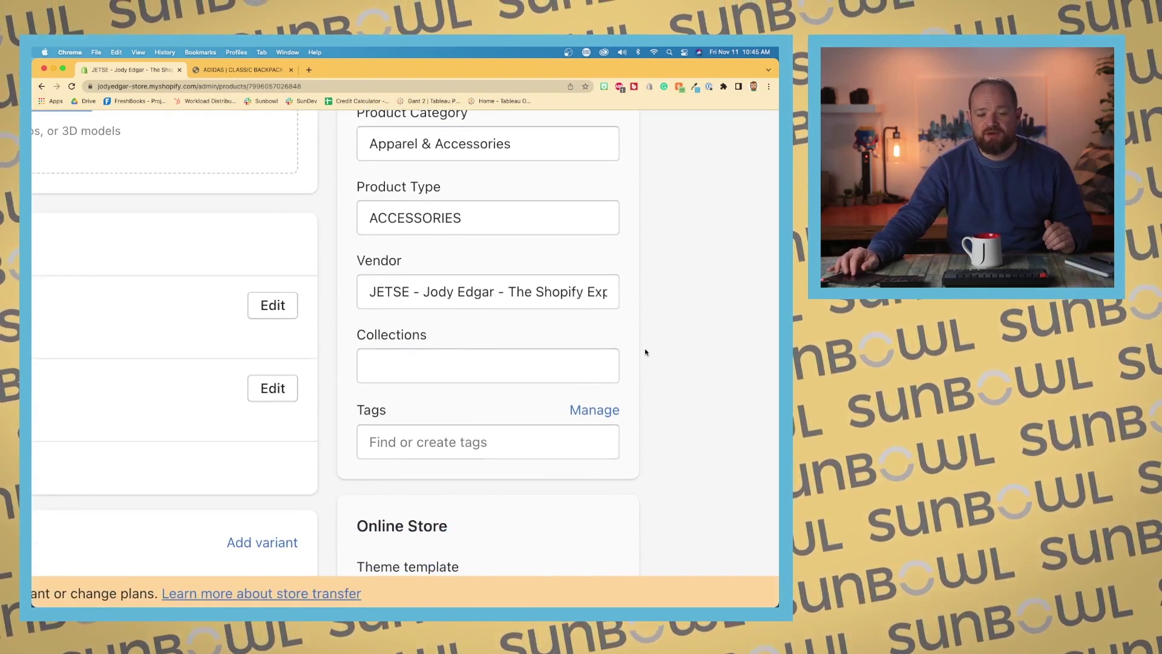
- Tick KID in the Collections checklist so the product joins that collection
left_click(529, 371)
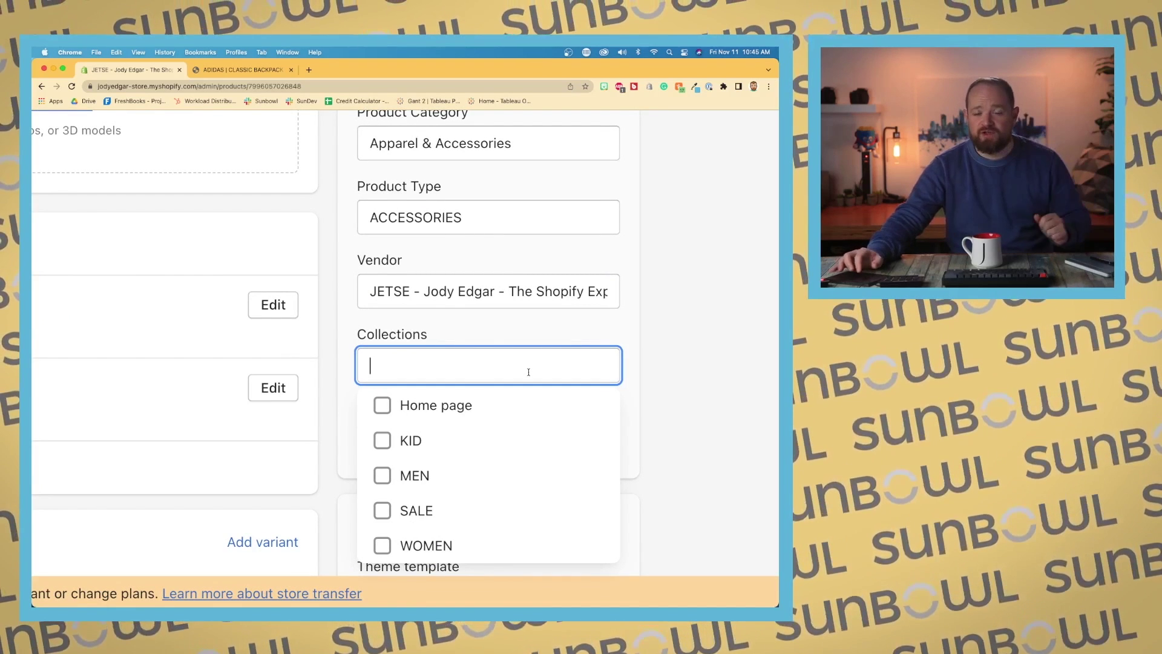
left_click(688, 348)
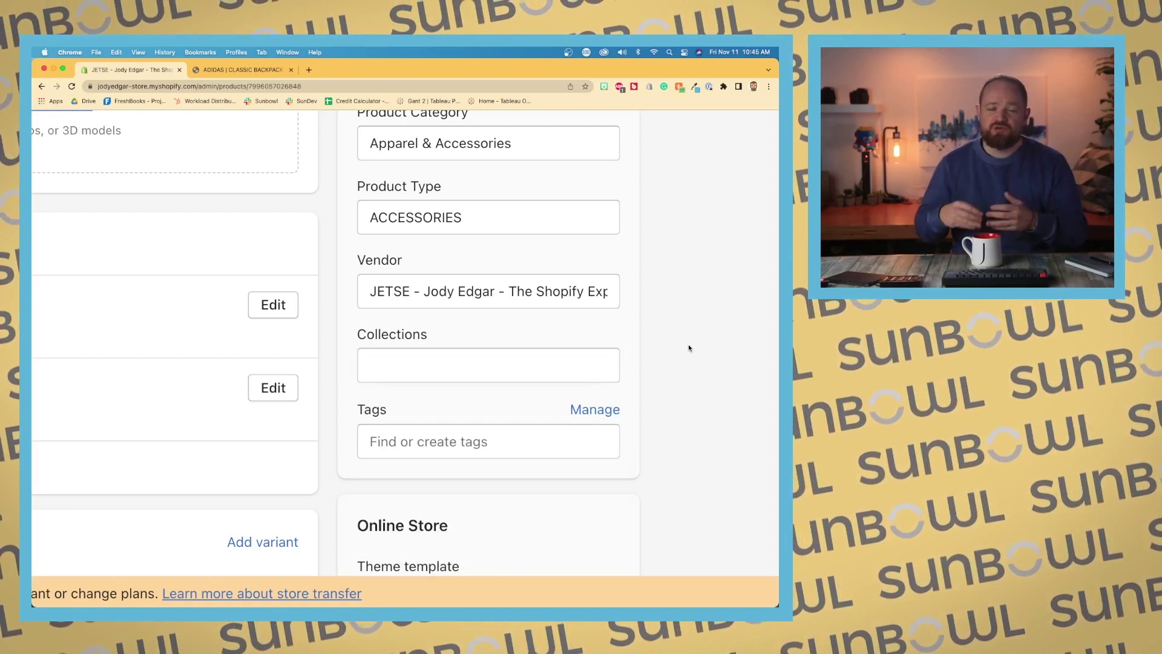
left_click(593, 365)
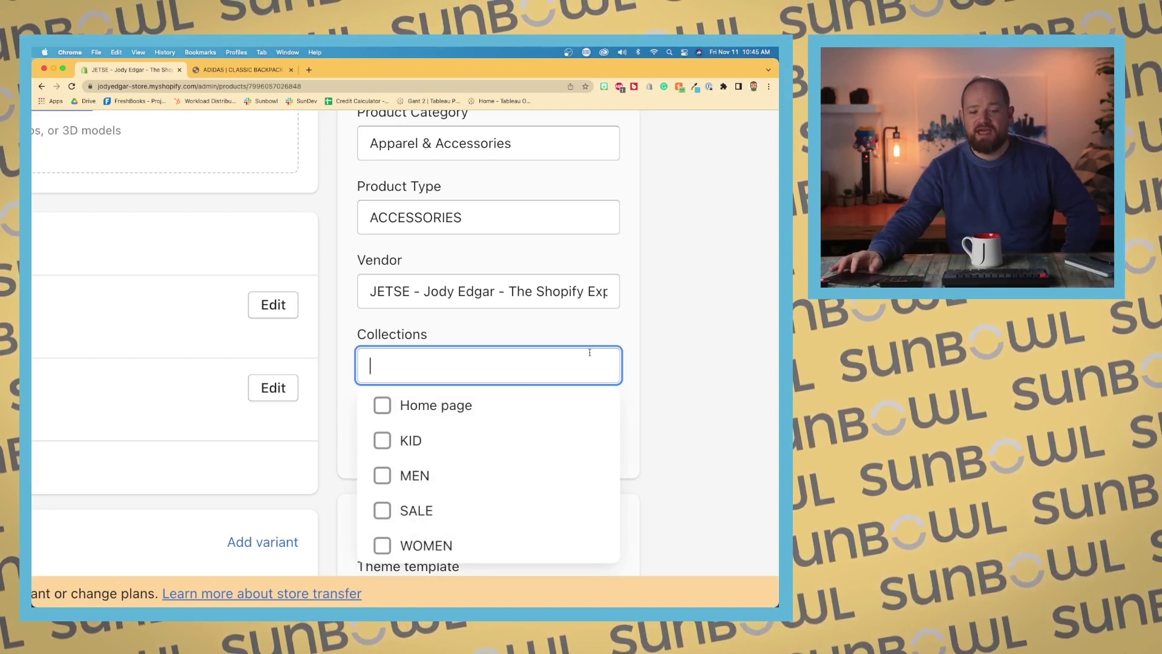
left_click(382, 441)
left_click(668, 344)
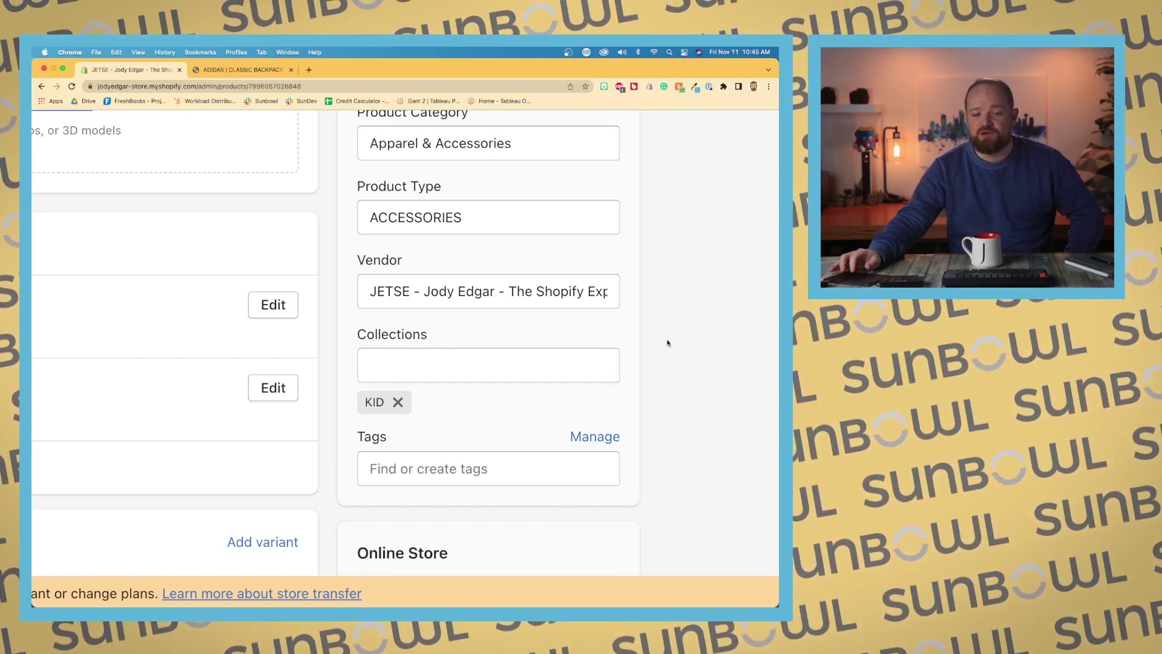
scroll(637, 355, "down", 3)
left_click(547, 359)
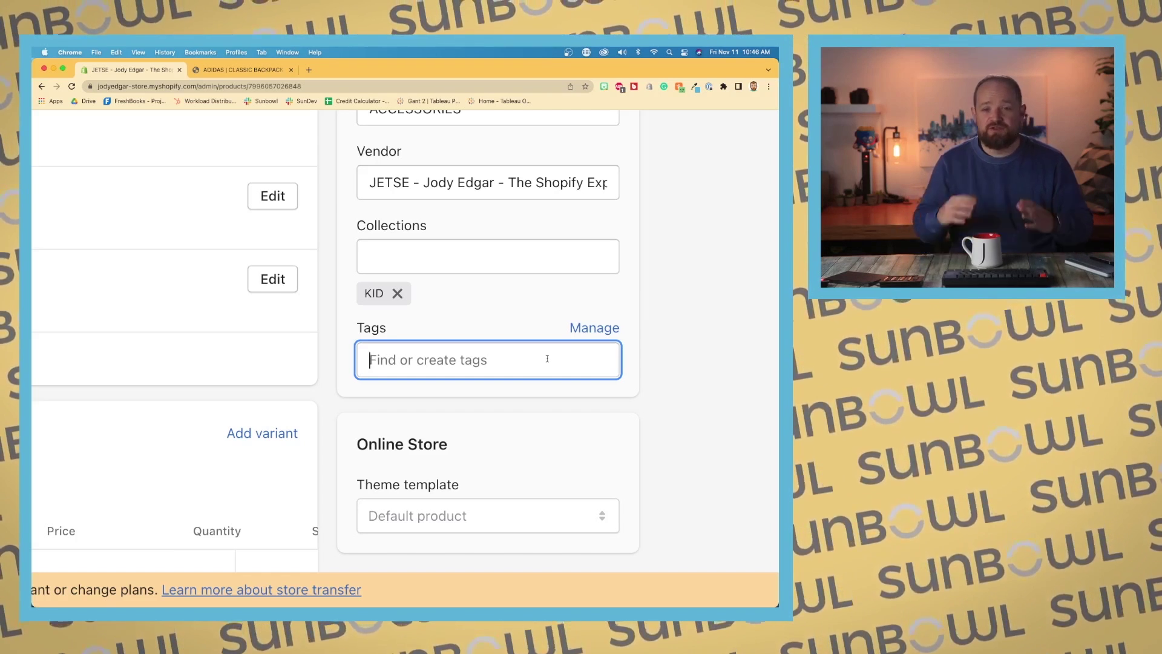
left_click(652, 387)
scroll(652, 363, "down", 1)
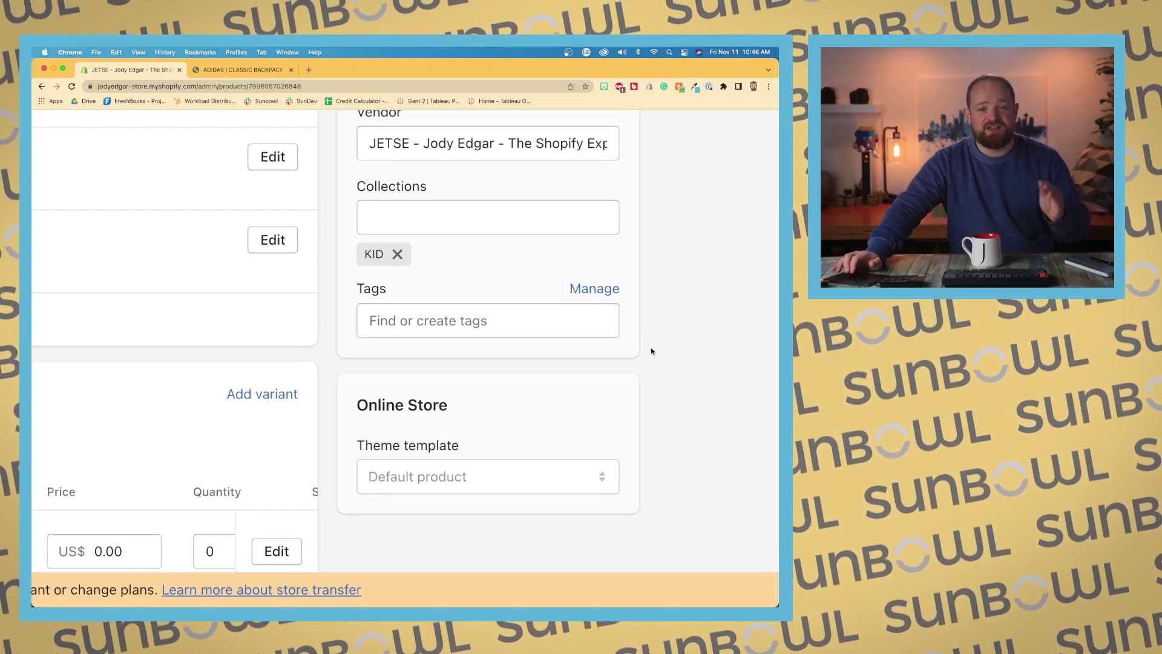
left_click(595, 329)
left_click(669, 318)
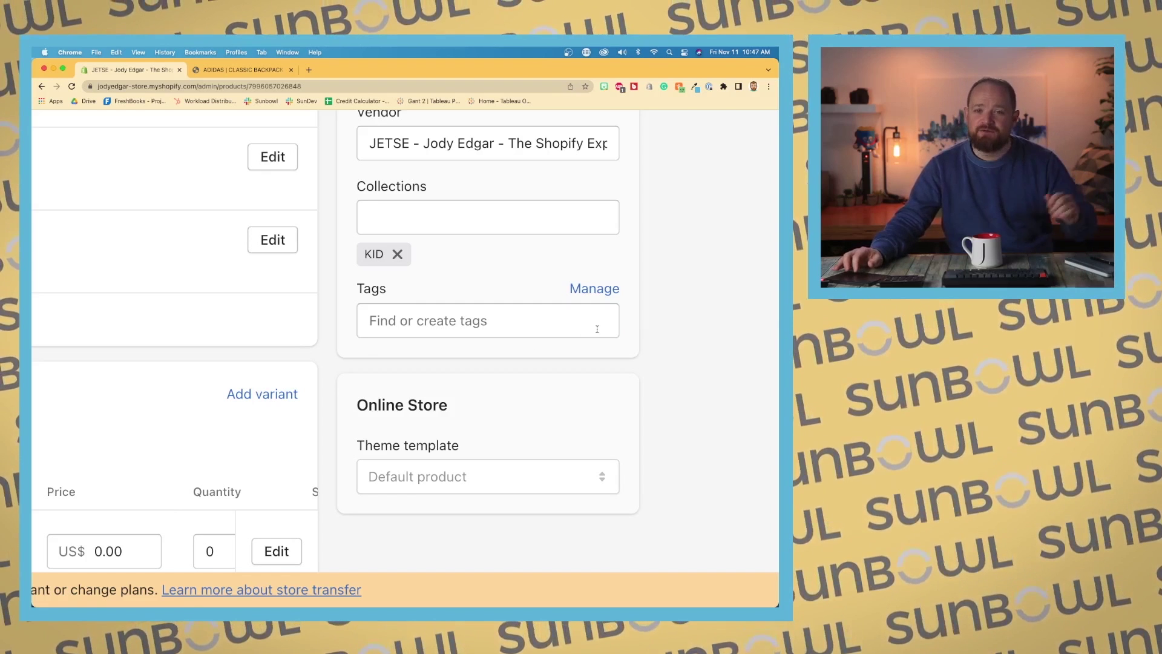
scroll(554, 320, "down", 5)
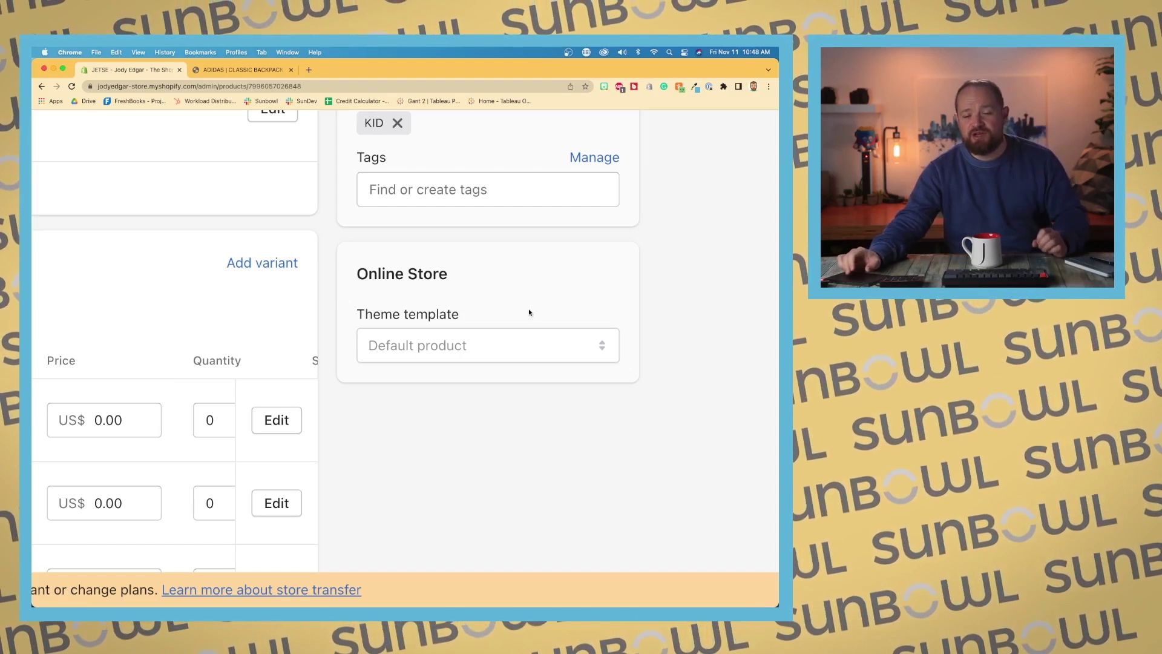
- Reset the browser zoom to normal size and scroll down toward the variants list
key("super+minus")
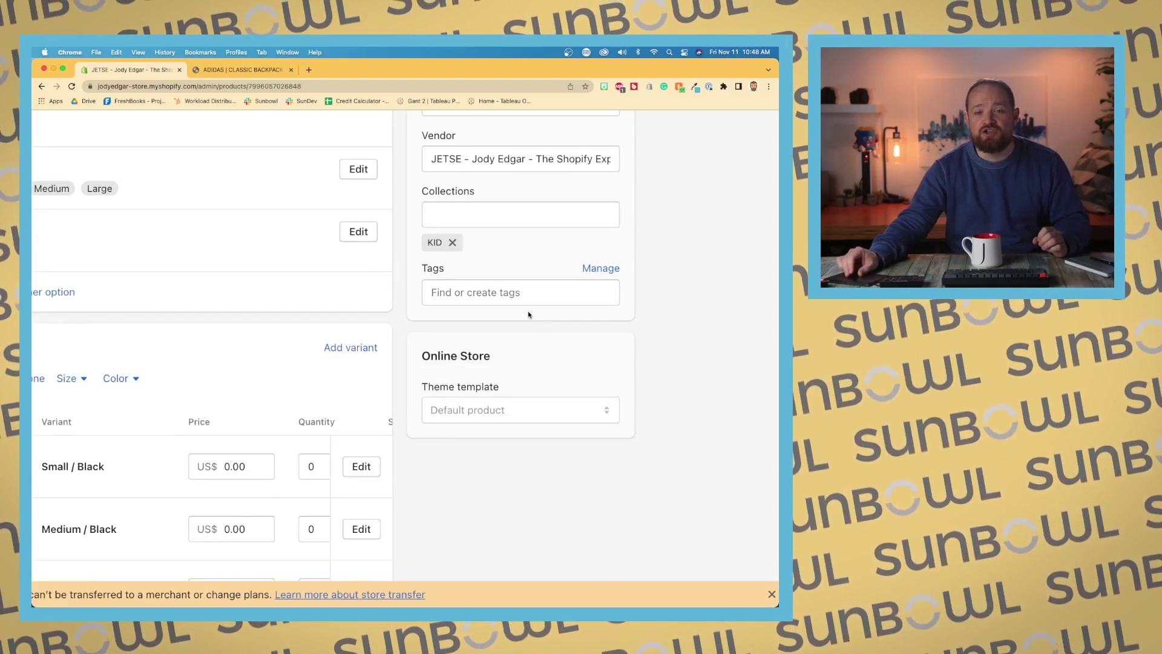
key("super+0")
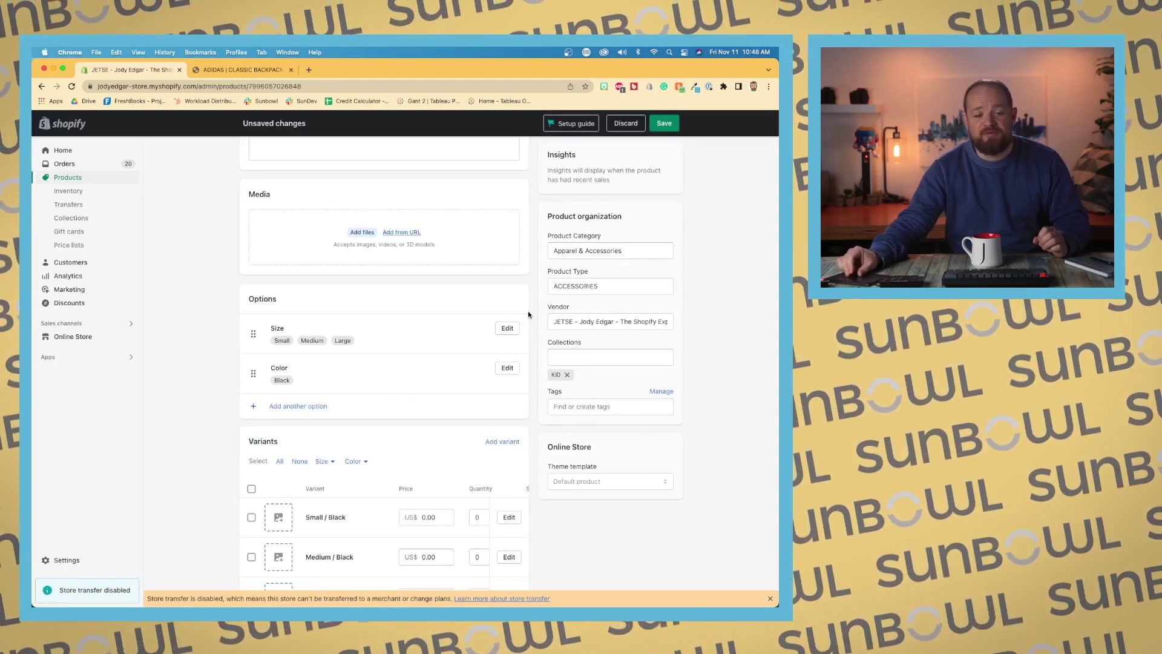
scroll(528, 315, "down", 3)
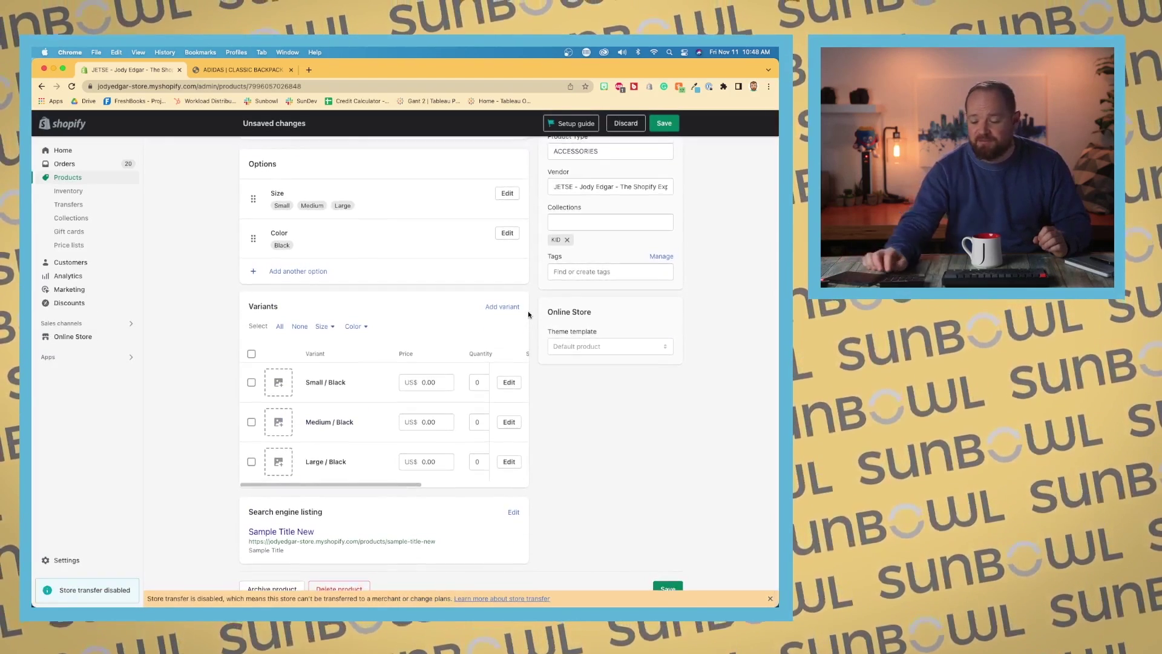